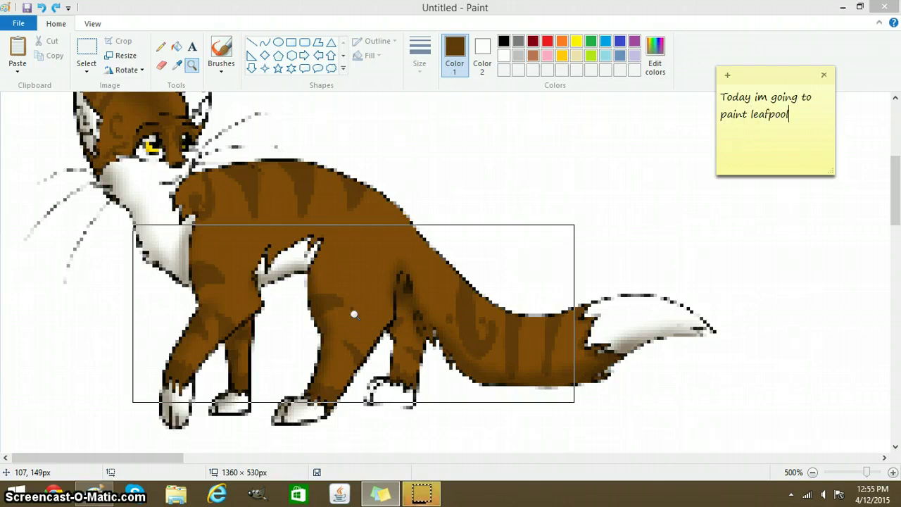
- Magnify the reference cat's back and tail and bring the Leafpool note forward
{"action": "left_click", "coordinate": [395, 247]}
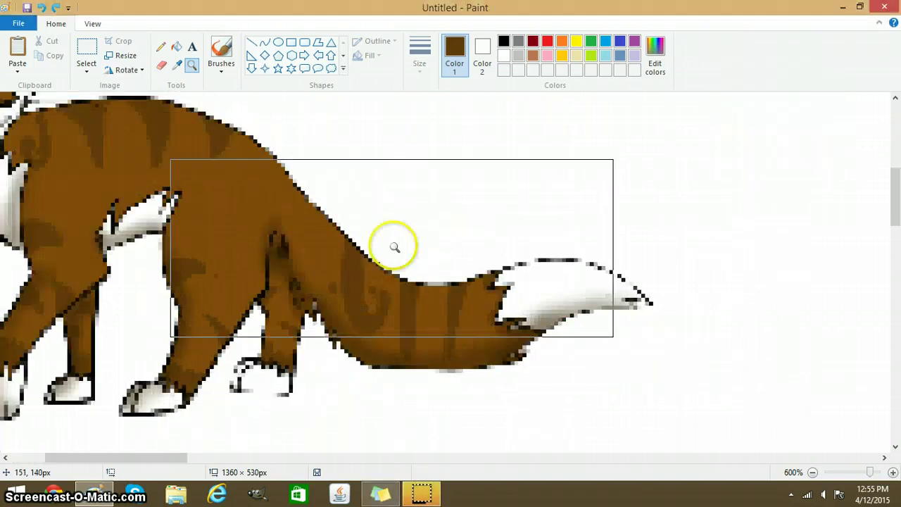
{"action": "scroll", "coordinate": [395, 247], "scroll_direction": "up", "scroll_amount": 5}
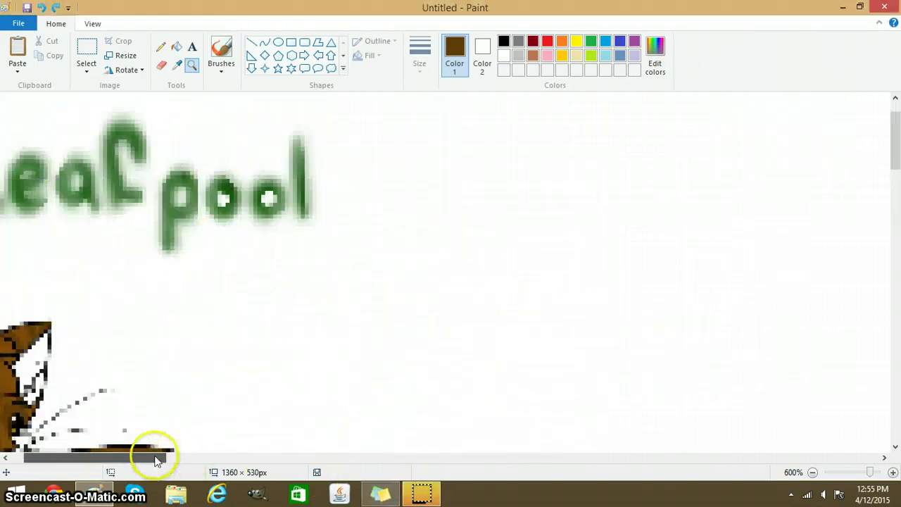
{"action": "left_click_drag", "start_coordinate": [156, 459], "coordinate": [133, 457]}
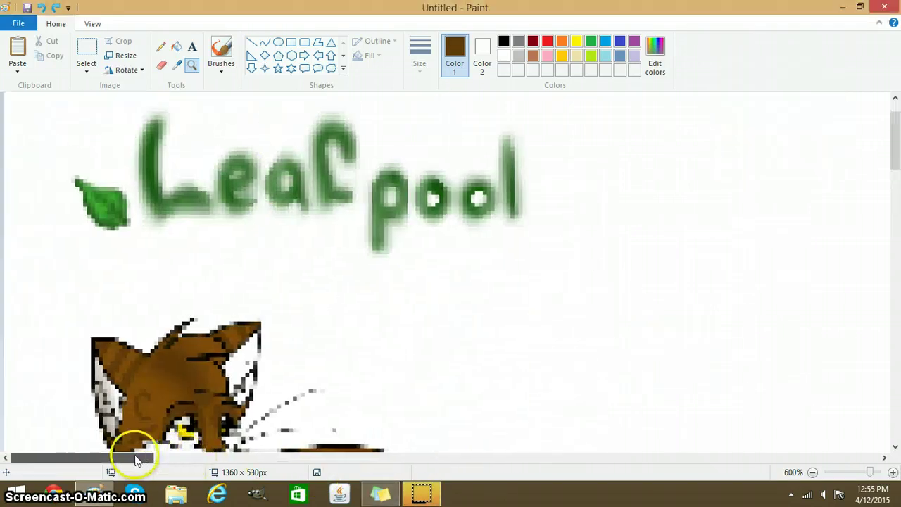
{"action": "left_click", "coordinate": [380, 489]}
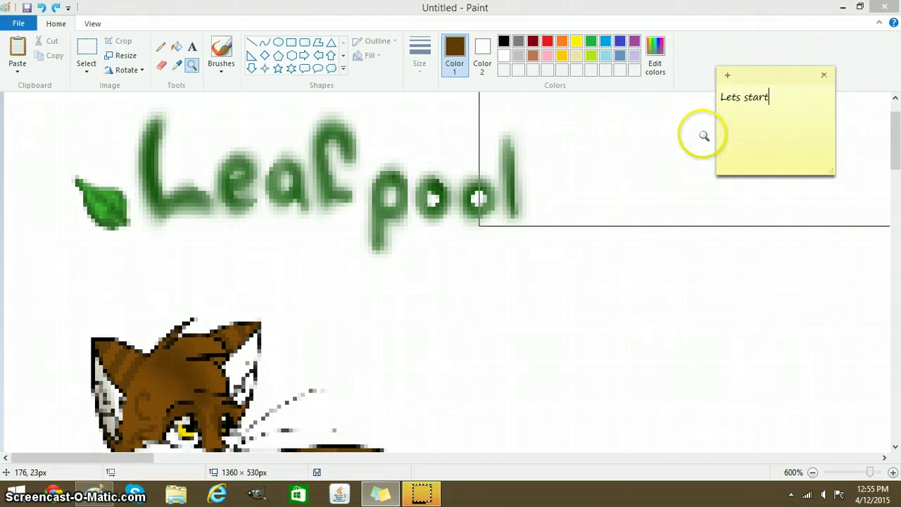
- Zoom back out on the reference cat and close the Sticky Notes window
{"action": "right_click", "coordinate": [728, 260]}
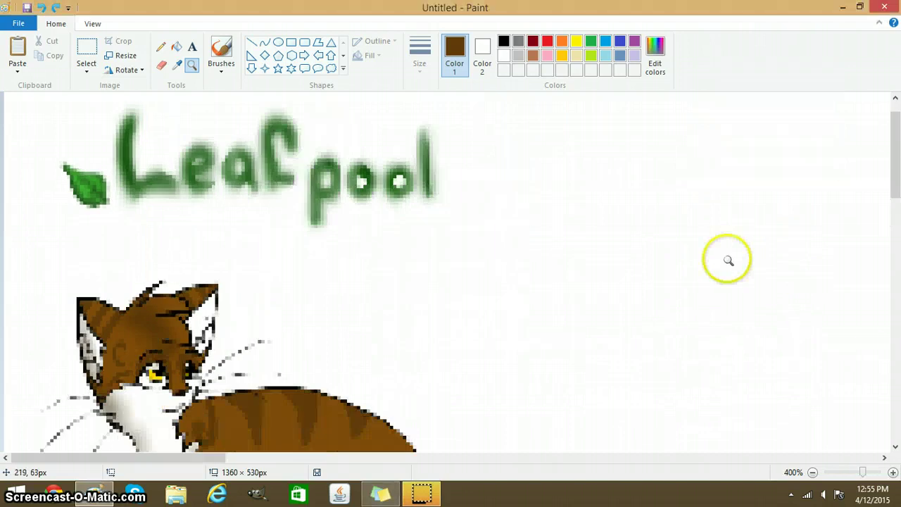
{"action": "right_click", "coordinate": [367, 497]}
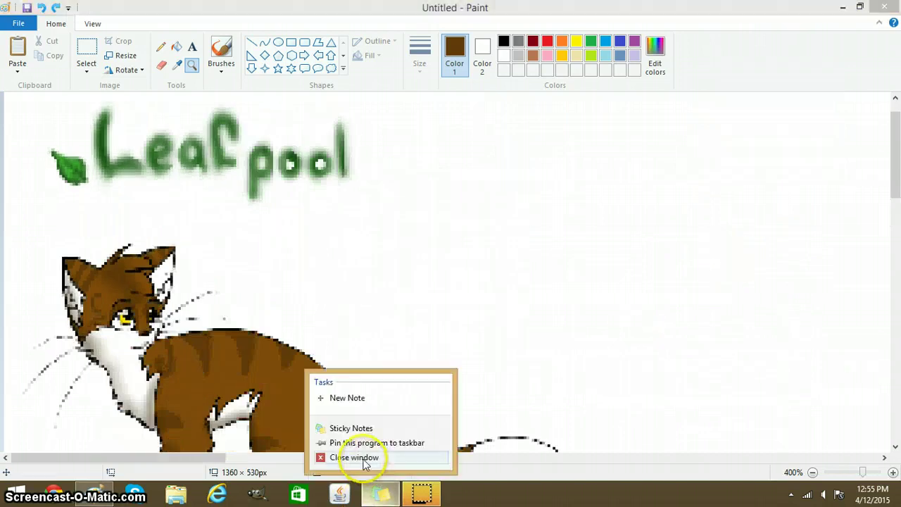
{"action": "left_click", "coordinate": [374, 429]}
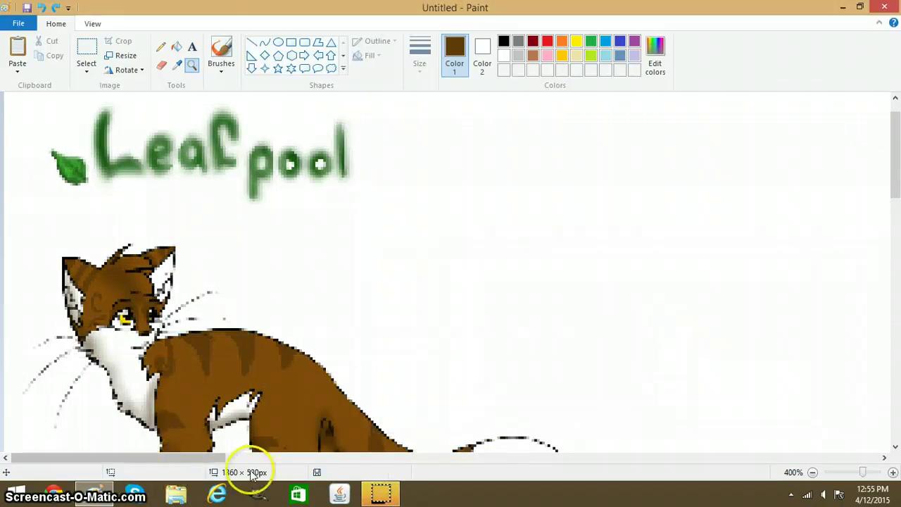
- Zoom out to the whole canvas and sample the reference cat's brown colour
{"action": "left_click_drag", "start_coordinate": [300, 457], "coordinate": [392, 459]}
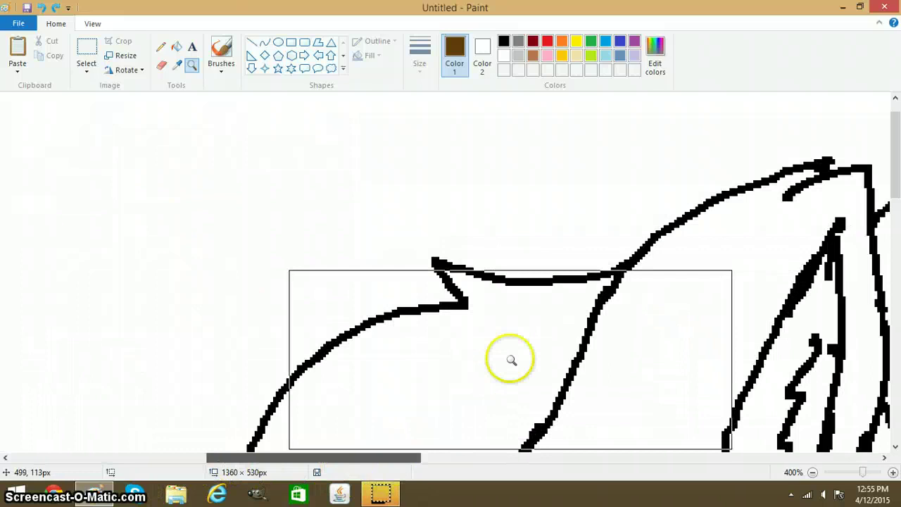
{"action": "right_click", "coordinate": [507, 360]}
{"action": "left_click", "coordinate": [177, 64]}
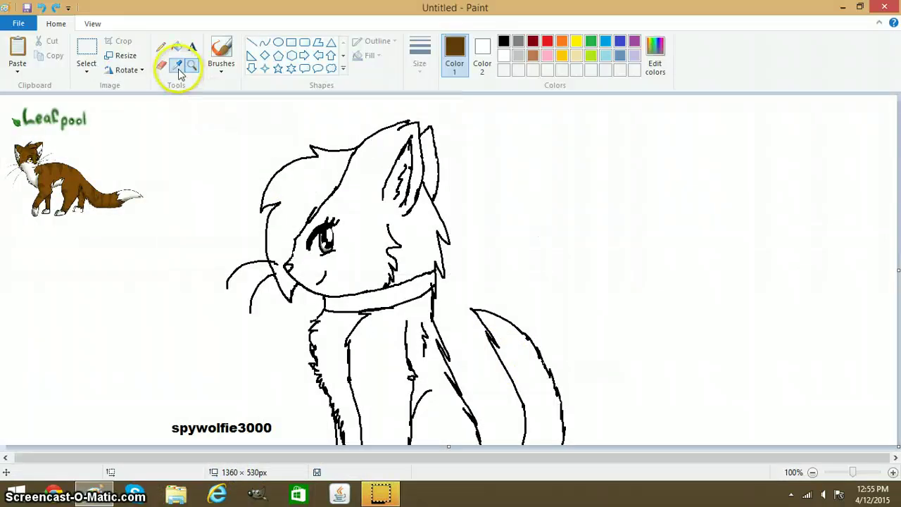
{"action": "left_click", "coordinate": [42, 176]}
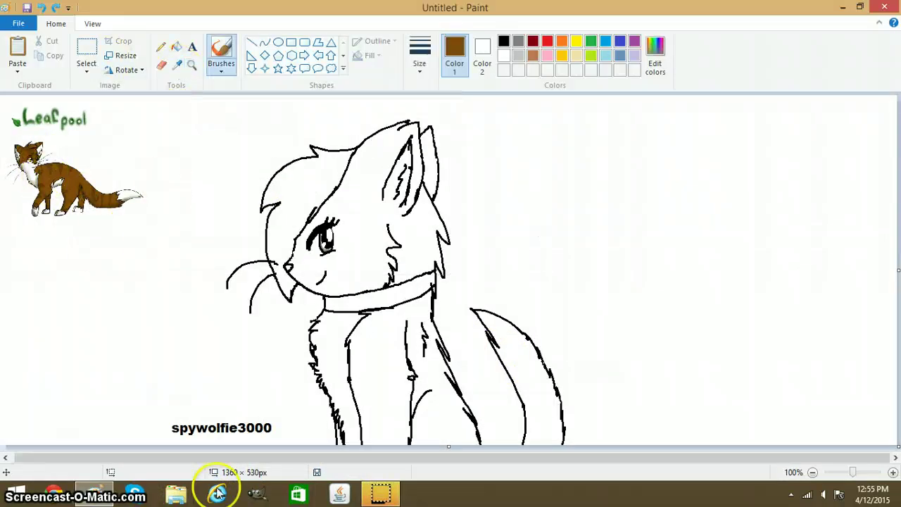
- Add a text box beside the reference, type credit text, then erase it
{"action": "left_click", "coordinate": [193, 47]}
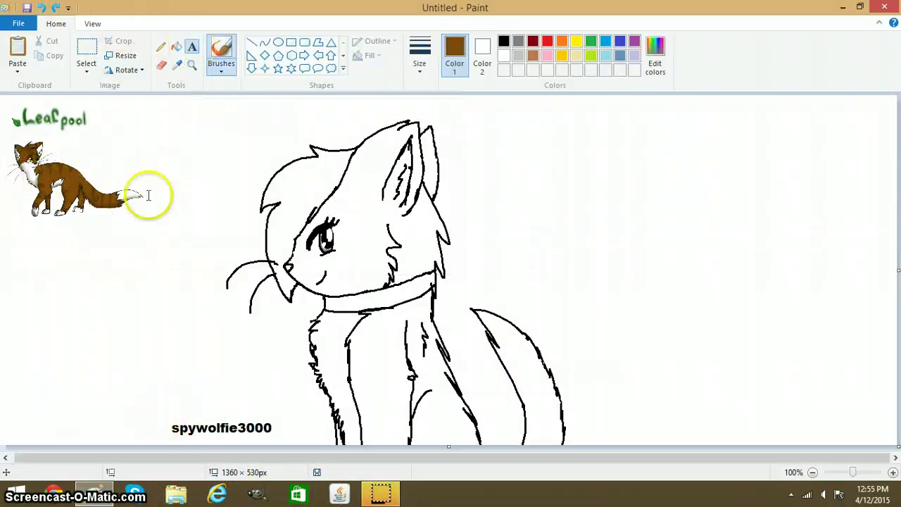
{"action": "left_click", "coordinate": [143, 195]}
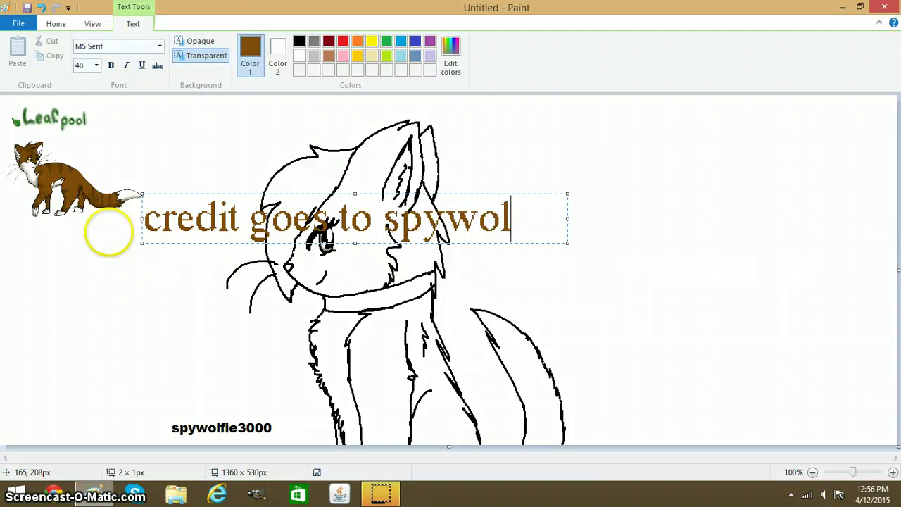
{"action": "type", "text": "fie3000"}
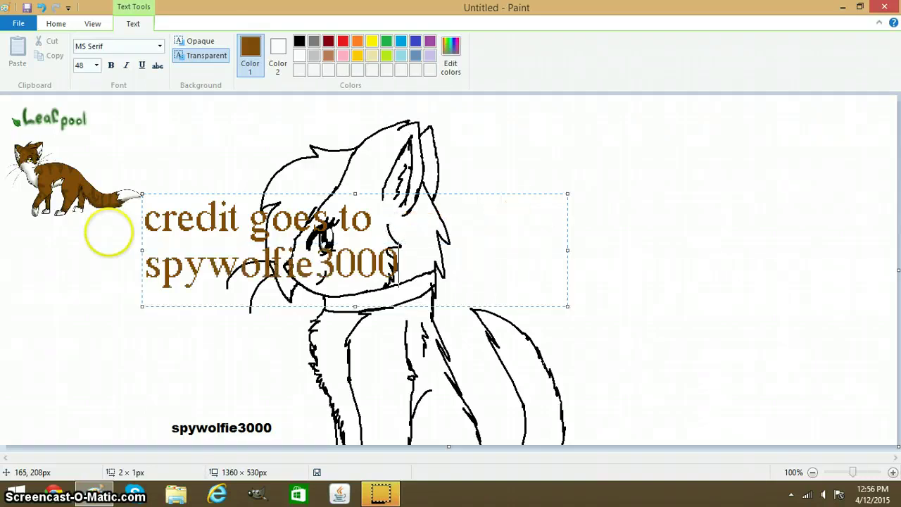
{"action": "key", "text": "BackSpace"}
{"action": "key", "text": "BackSpace"}
{"action": "key", "text": "BackSpace"}
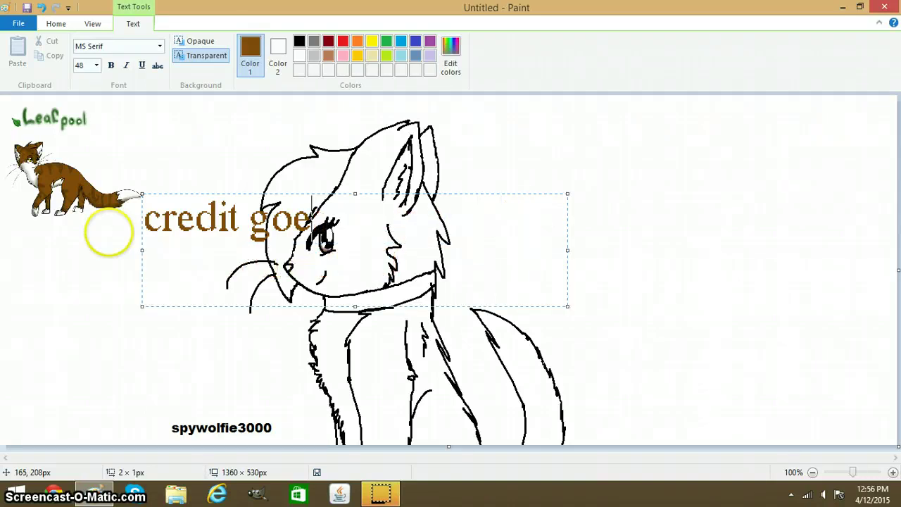
{"action": "key", "text": "BackSpace"}
{"action": "key", "text": "BackSpace"}
{"action": "key", "text": "BackSpace"}
- Fill the cat's head, face, ear, chest strip, body and tail brown, then zoom toward the face
{"action": "left_click", "coordinate": [247, 155]}
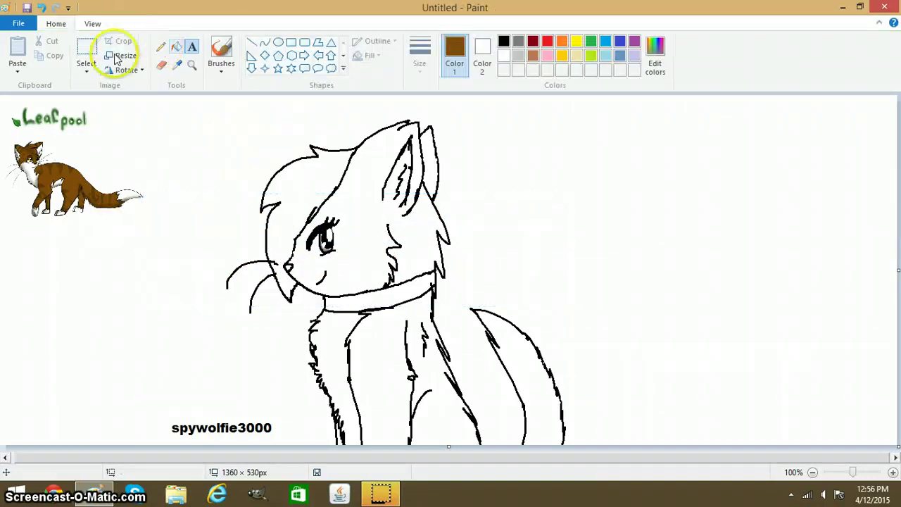
{"action": "left_click", "coordinate": [176, 47]}
{"action": "left_click", "coordinate": [365, 219]}
{"action": "left_click", "coordinate": [308, 190]}
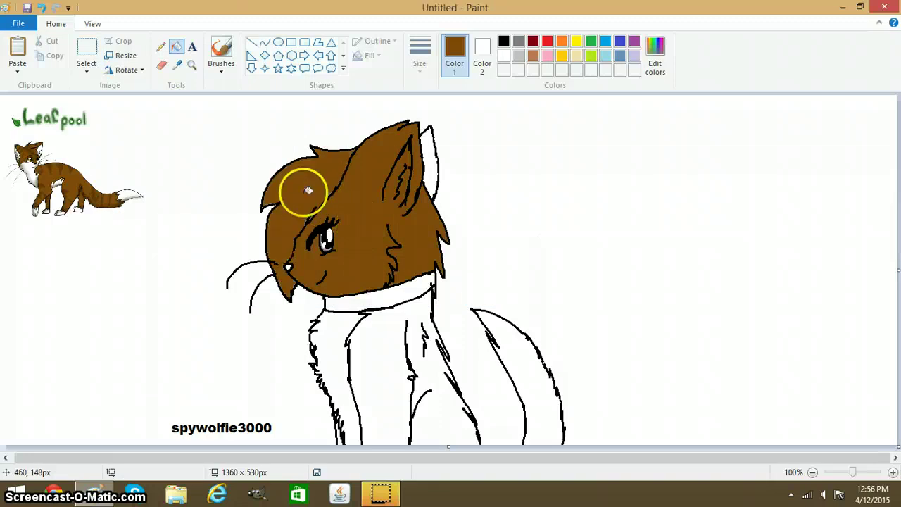
{"action": "left_click", "coordinate": [417, 162]}
{"action": "left_click", "coordinate": [332, 333]}
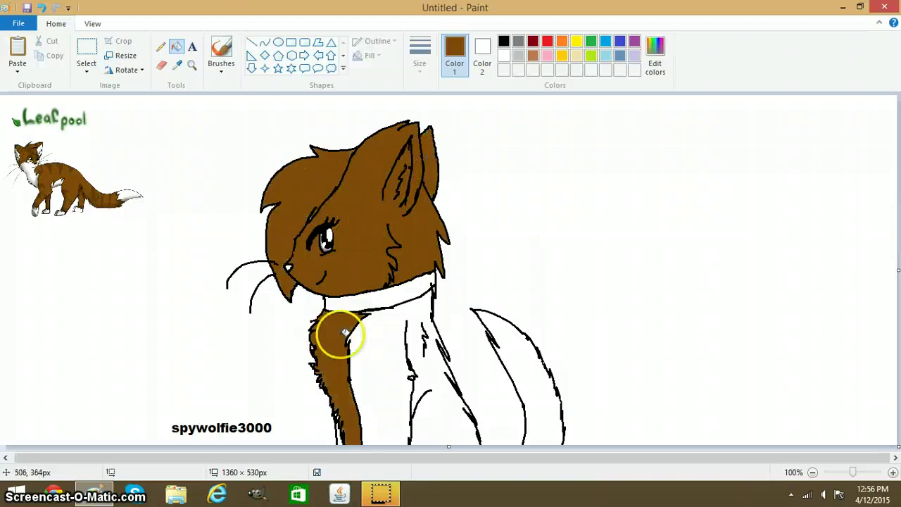
{"action": "left_click", "coordinate": [387, 314]}
{"action": "left_click", "coordinate": [505, 349]}
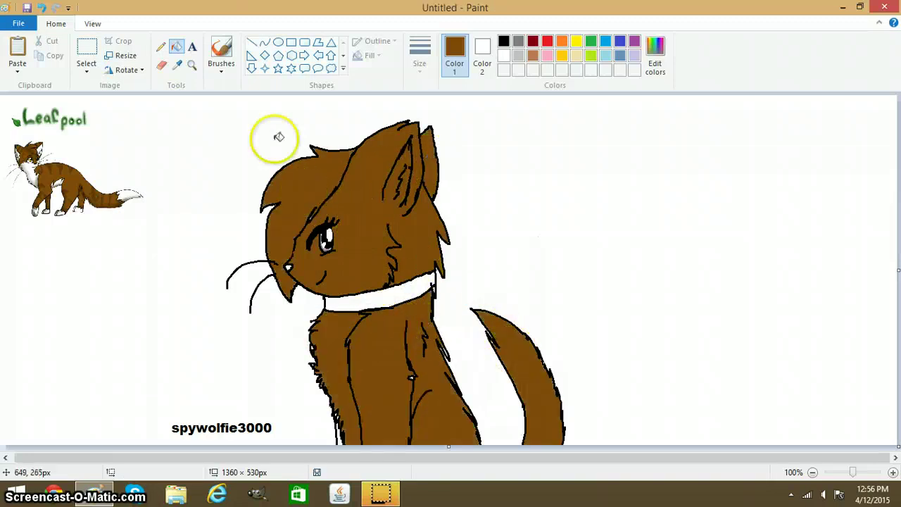
{"action": "left_click", "coordinate": [191, 64]}
{"action": "left_click", "coordinate": [274, 243]}
- Zoom in closely and fill a small white spot in the cat's outline brown
{"action": "left_click", "coordinate": [394, 281]}
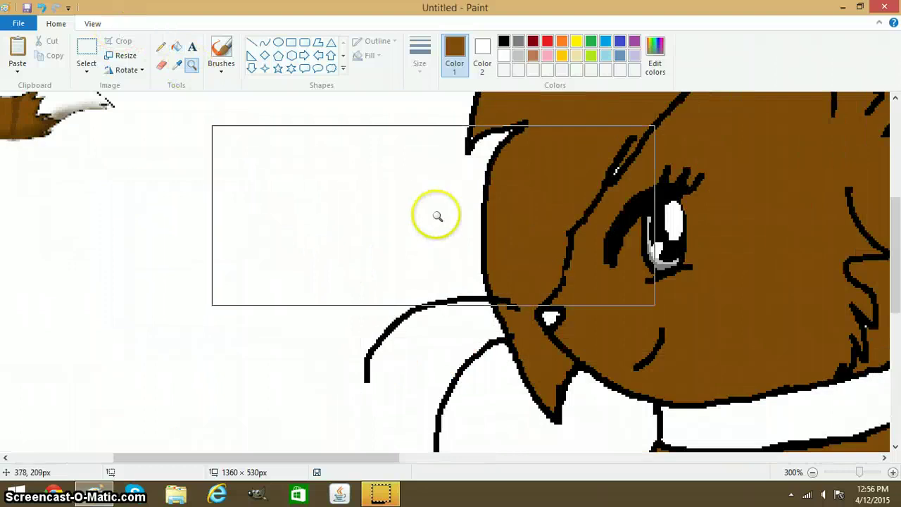
{"action": "left_click", "coordinate": [572, 166]}
{"action": "left_click", "coordinate": [49, 208]}
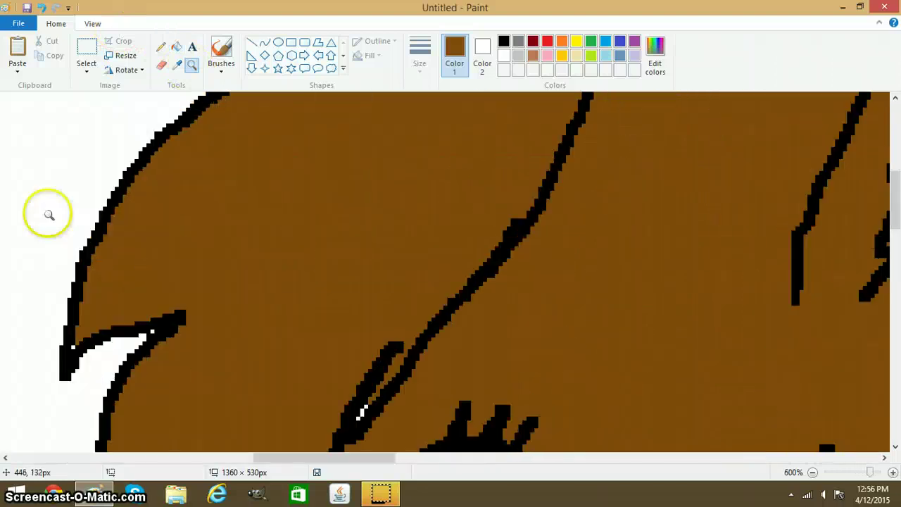
{"action": "left_click", "coordinate": [161, 46]}
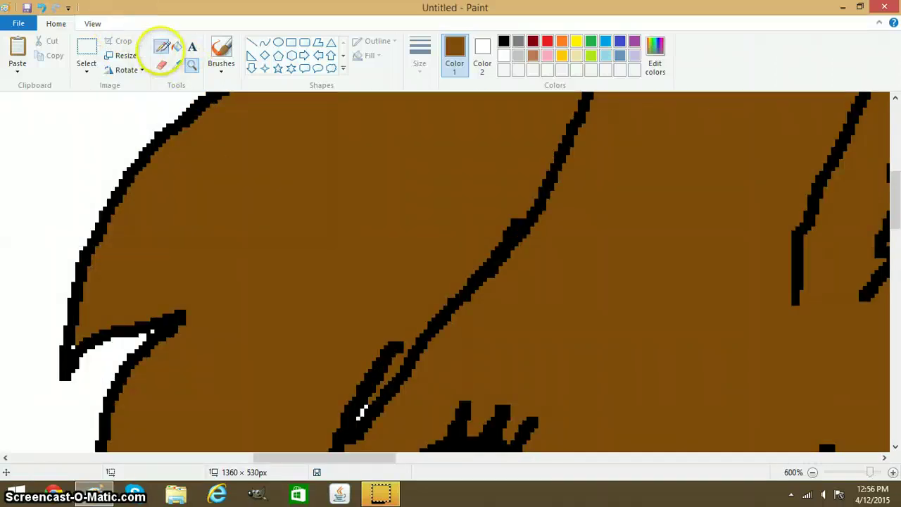
{"action": "scroll", "coordinate": [282, 310], "scroll_direction": "down", "scroll_amount": 3}
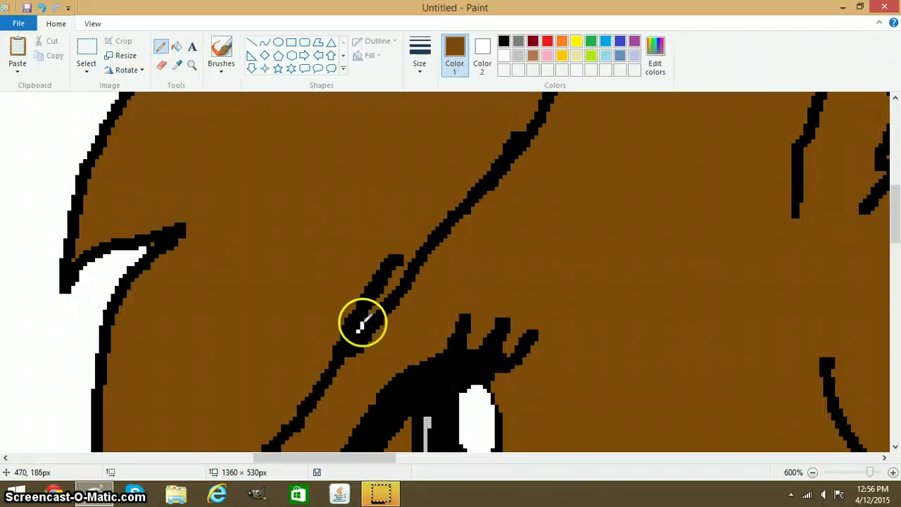
{"action": "scroll", "coordinate": [361, 327], "scroll_direction": "down", "scroll_amount": 5}
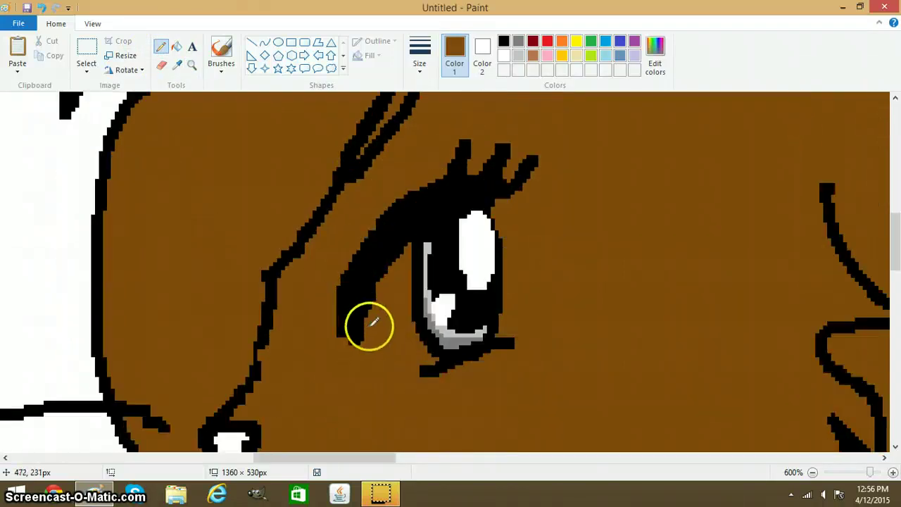
{"action": "scroll", "coordinate": [368, 326], "scroll_direction": "down", "scroll_amount": 5}
{"action": "scroll", "coordinate": [493, 362], "scroll_direction": "down", "scroll_amount": 3}
{"action": "scroll", "coordinate": [497, 359], "scroll_direction": "down", "scroll_amount": 3}
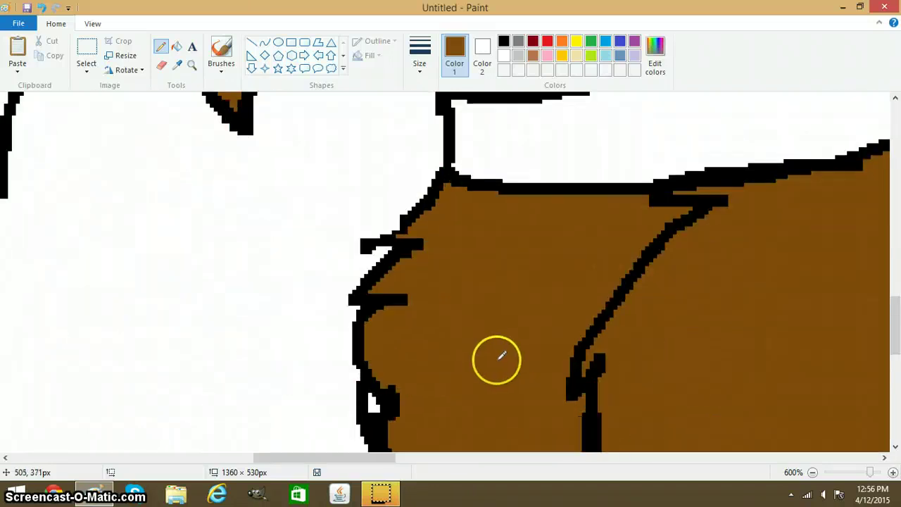
{"action": "scroll", "coordinate": [386, 350], "scroll_direction": "down", "scroll_amount": 2}
{"action": "left_click", "coordinate": [176, 47]}
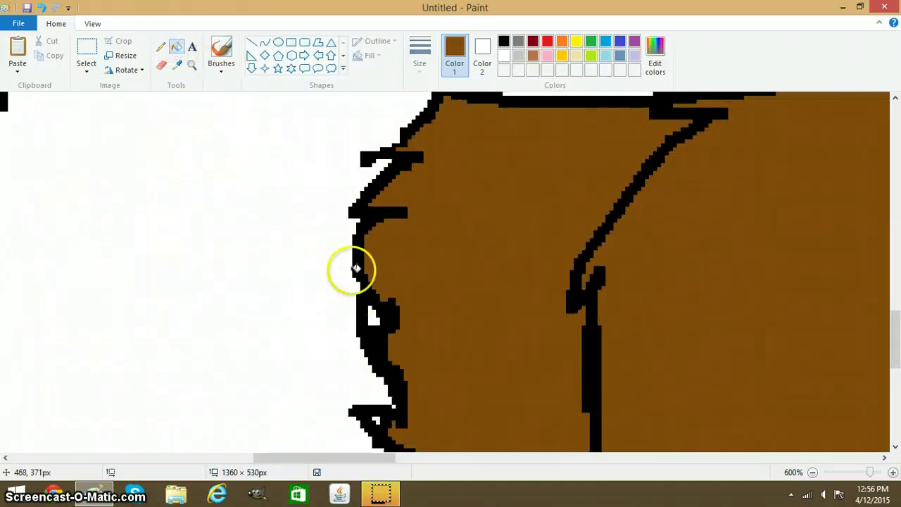
{"action": "left_click", "coordinate": [376, 313]}
- Scroll down and magnify the cat's chest and body outline for pencil touch-ups
{"action": "scroll", "coordinate": [377, 313], "scroll_direction": "down", "scroll_amount": 3}
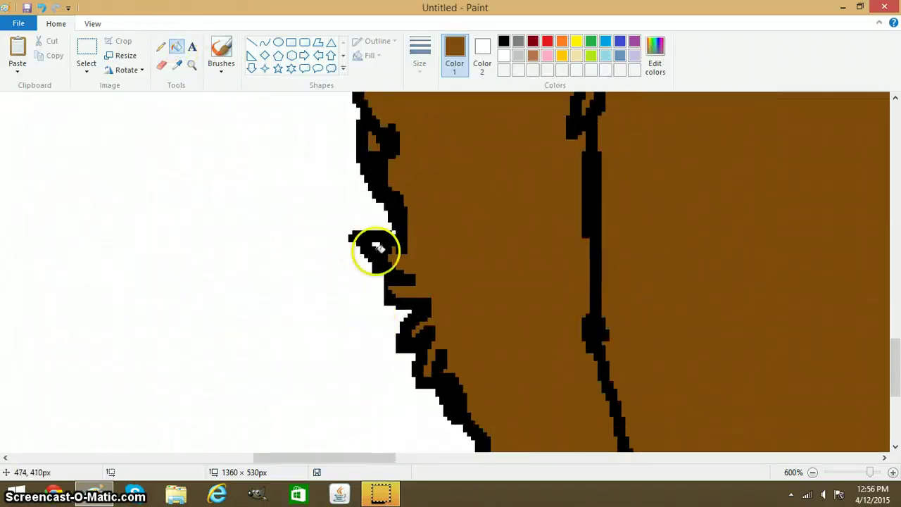
{"action": "scroll", "coordinate": [396, 266], "scroll_direction": "down", "scroll_amount": 3}
{"action": "scroll", "coordinate": [497, 261], "scroll_direction": "down", "scroll_amount": 2}
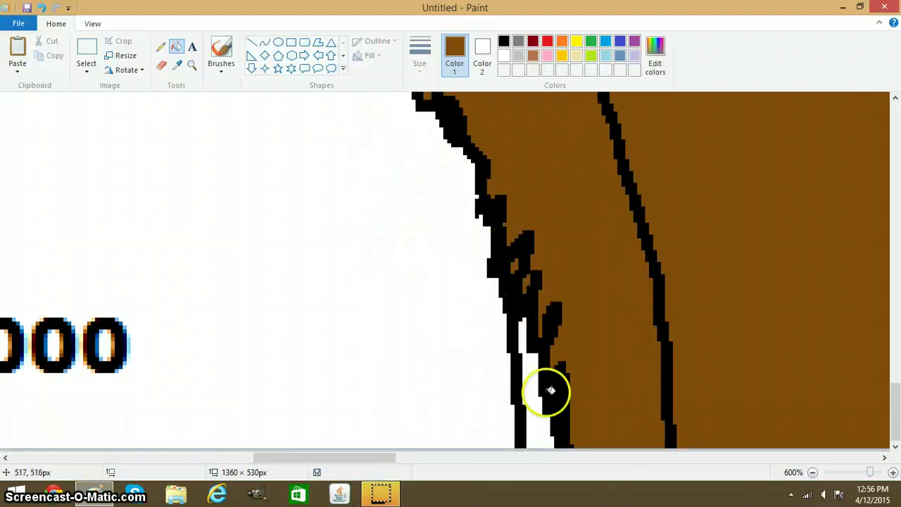
{"action": "scroll", "coordinate": [547, 388], "scroll_direction": "up", "scroll_amount": 1}
{"action": "scroll", "coordinate": [798, 439], "scroll_direction": "down", "scroll_amount": 1, "text": "ctrl"}
{"action": "scroll", "coordinate": [845, 467], "scroll_direction": "down", "scroll_amount": 1, "text": "ctrl"}
{"action": "scroll", "coordinate": [845, 467], "scroll_direction": "down", "scroll_amount": 1, "text": "ctrl"}
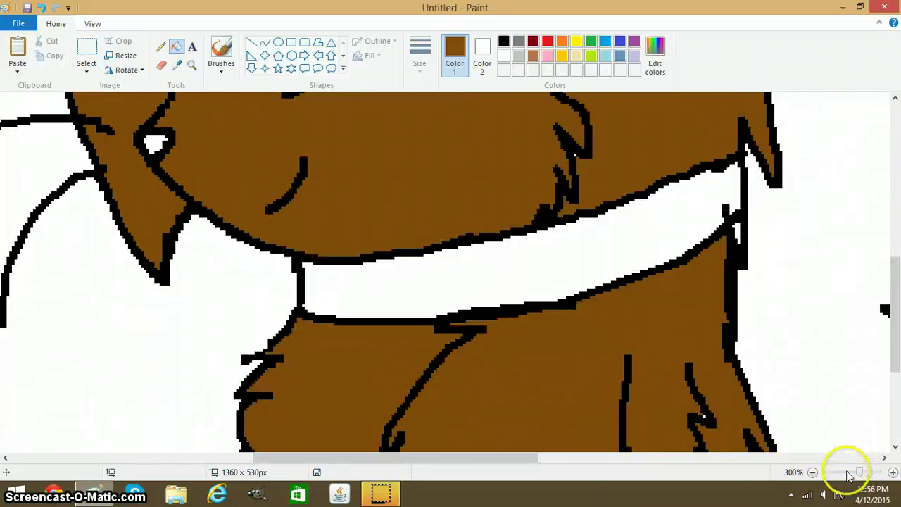
{"action": "scroll", "coordinate": [810, 450], "scroll_direction": "down", "scroll_amount": 1, "text": "ctrl"}
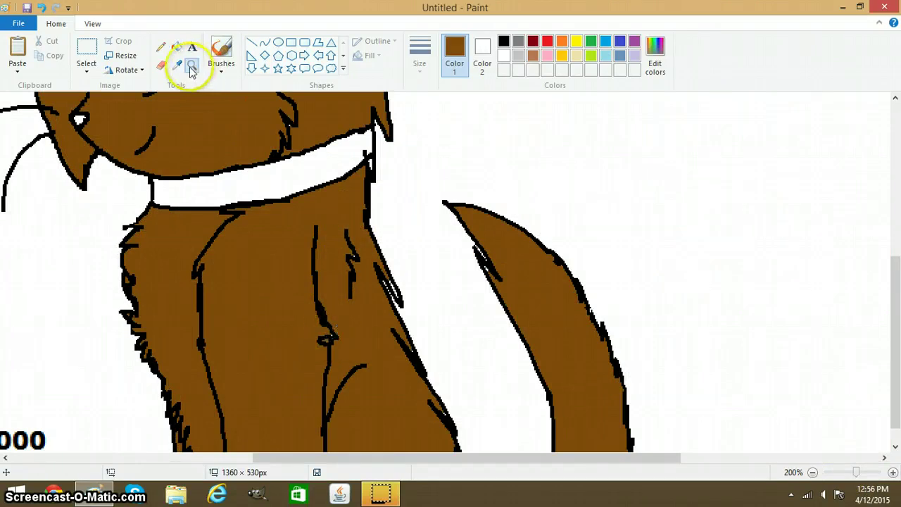
{"action": "left_click", "coordinate": [437, 268]}
{"action": "left_click", "coordinate": [380, 243]}
{"action": "left_click", "coordinate": [167, 158]}
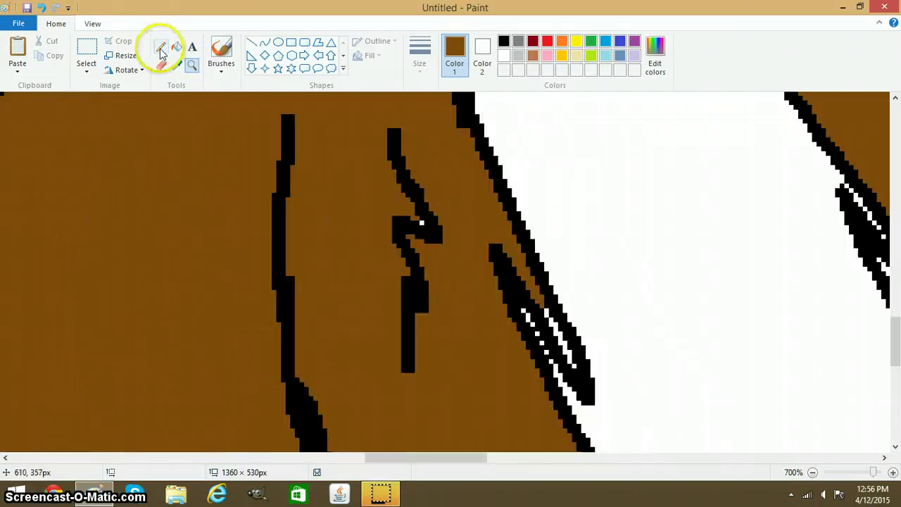
{"action": "left_click", "coordinate": [161, 50]}
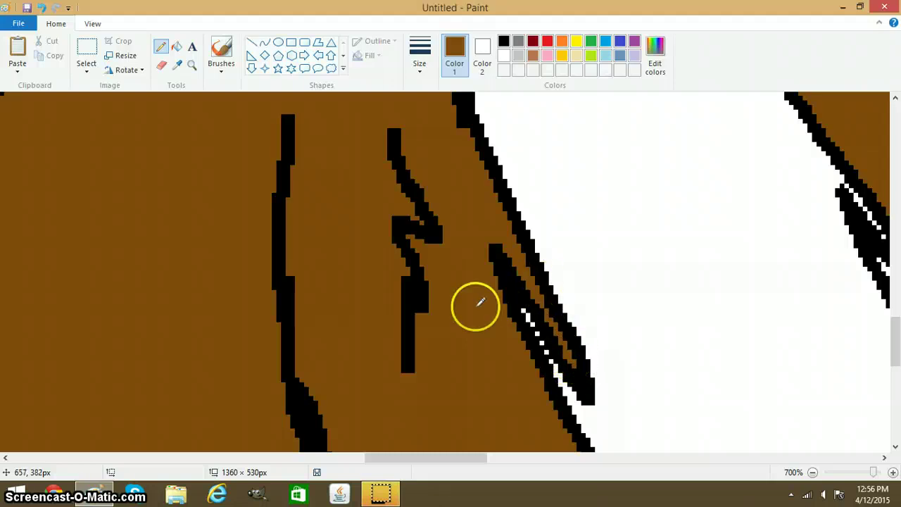
- Scroll left to the reference cat and sample white from its chest
{"action": "scroll", "coordinate": [446, 343], "scroll_direction": "up", "scroll_amount": 3}
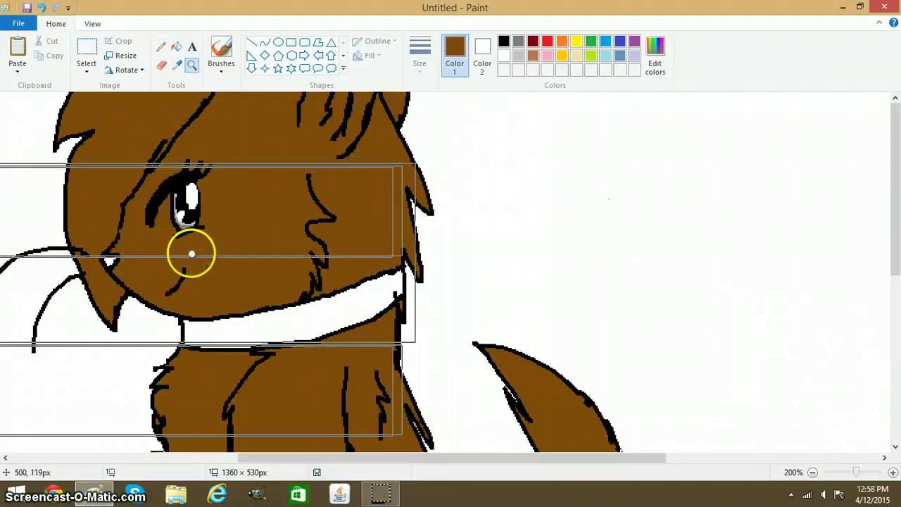
{"action": "scroll", "coordinate": [192, 255], "scroll_direction": "up", "scroll_amount": 2}
{"action": "scroll", "coordinate": [166, 275], "scroll_direction": "down", "scroll_amount": 3}
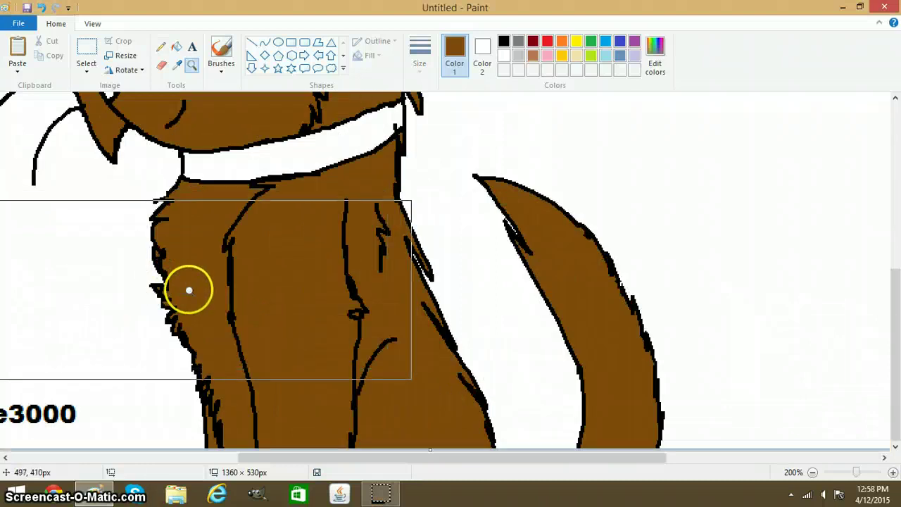
{"action": "scroll", "coordinate": [145, 245], "scroll_direction": "up", "scroll_amount": 3}
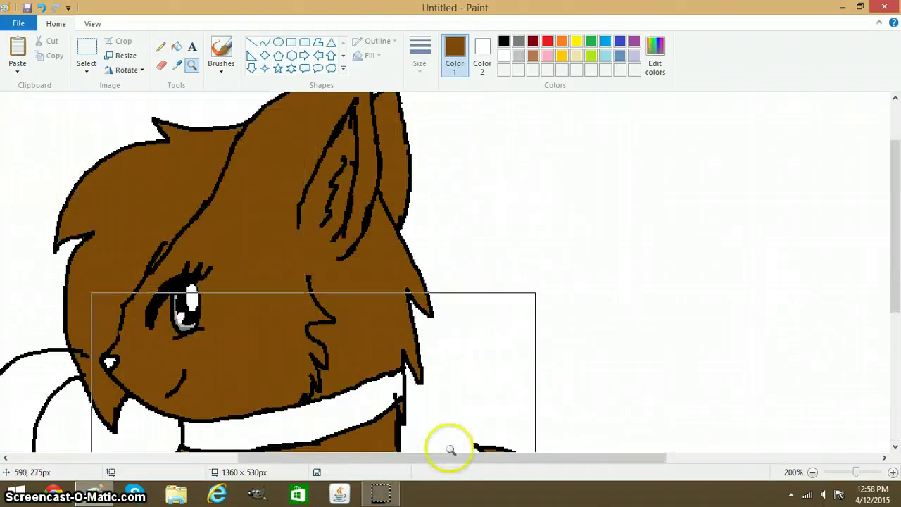
{"action": "left_click_drag", "start_coordinate": [504, 459], "coordinate": [202, 461]}
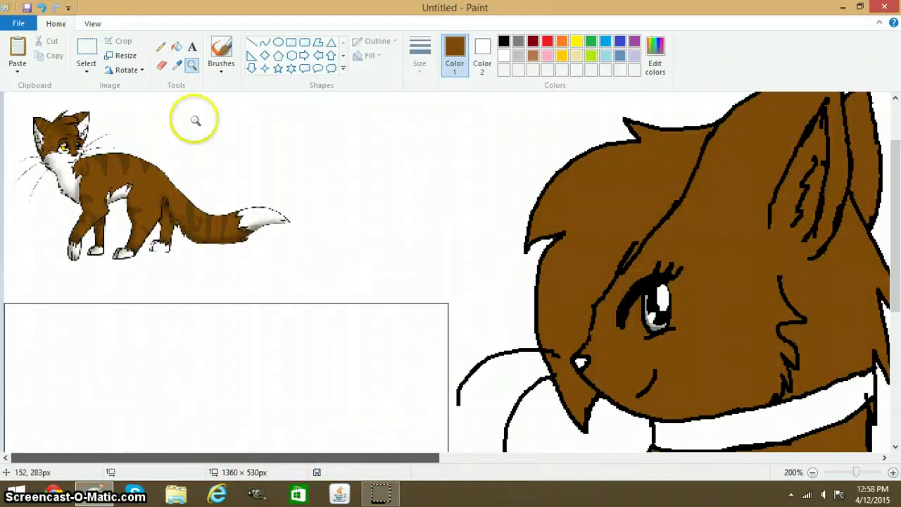
{"action": "left_click", "coordinate": [176, 64]}
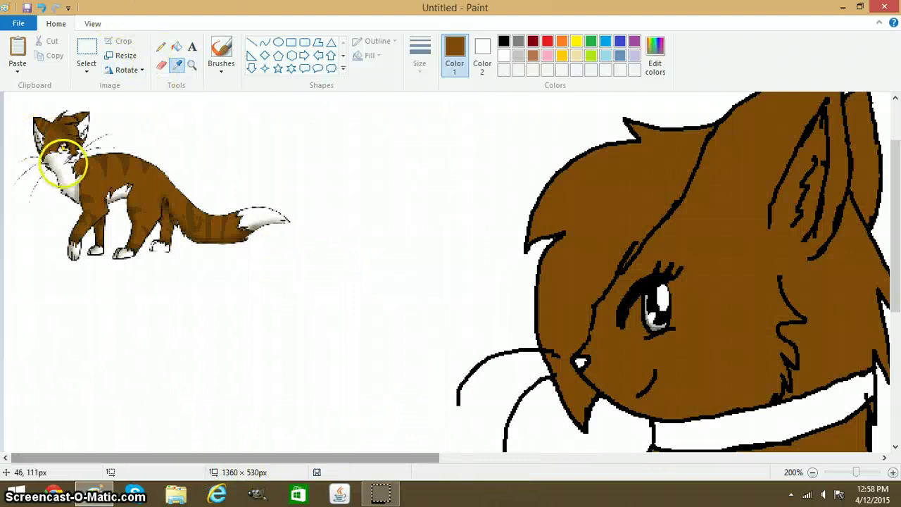
{"action": "left_click", "coordinate": [63, 164]}
- Zoom in closely on the drawn cat's eye
{"action": "left_click", "coordinate": [161, 47]}
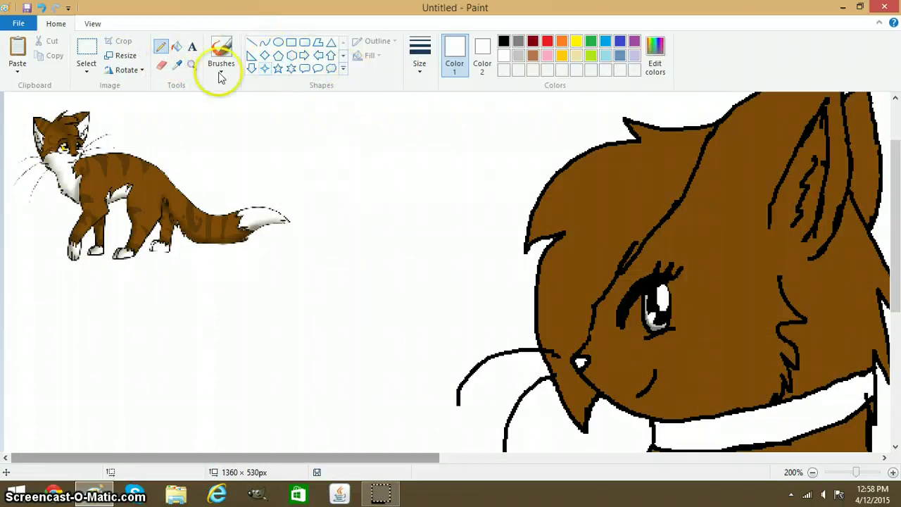
{"action": "left_click", "coordinate": [193, 65]}
{"action": "left_click", "coordinate": [513, 244]}
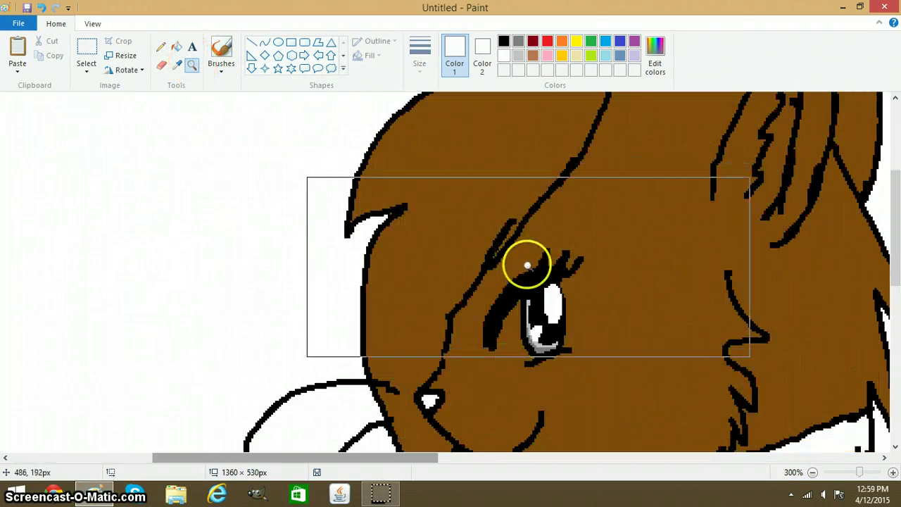
{"action": "left_click", "coordinate": [527, 261]}
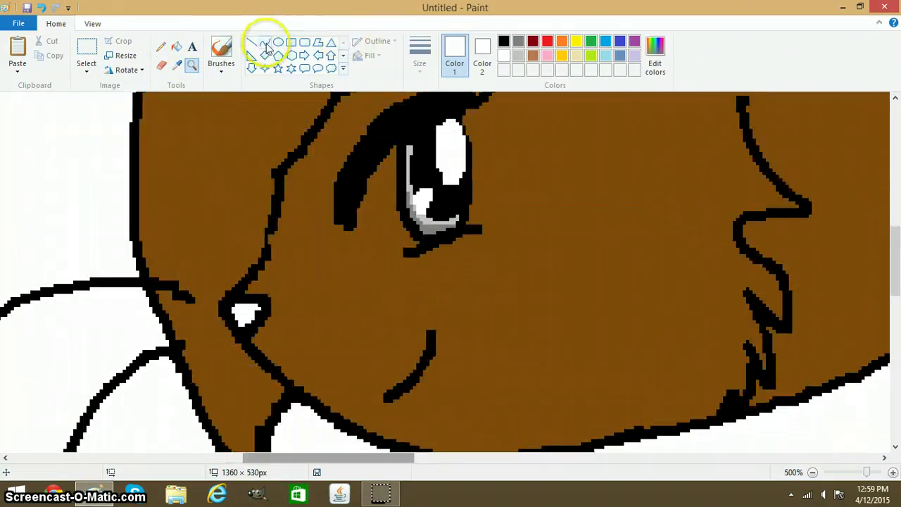
- Draw a thick white curve across the face dipping under the cat's eye
{"action": "left_click", "coordinate": [265, 42]}
{"action": "left_click", "coordinate": [425, 65]}
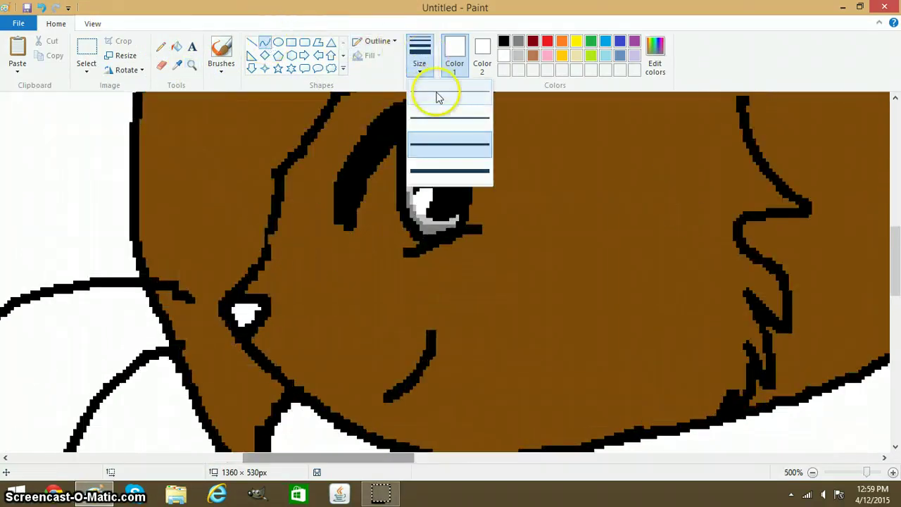
{"action": "left_click", "coordinate": [433, 70]}
{"action": "left_click", "coordinate": [429, 91]}
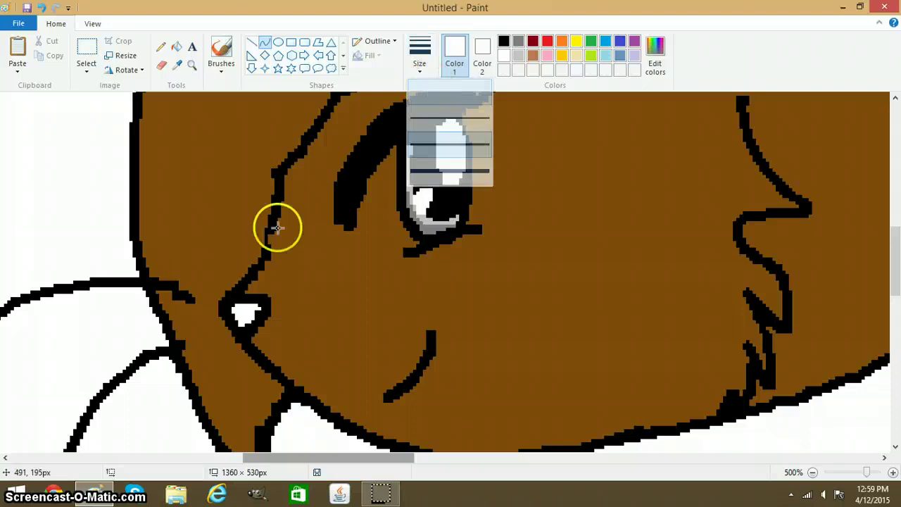
{"action": "mouse_move", "coordinate": [265, 261]}
{"action": "left_mouse_down"}
{"action": "mouse_move", "coordinate": [704, 260]}
{"action": "mouse_move", "coordinate": [723, 236]}
{"action": "mouse_move", "coordinate": [749, 159]}
{"action": "left_mouse_up"}
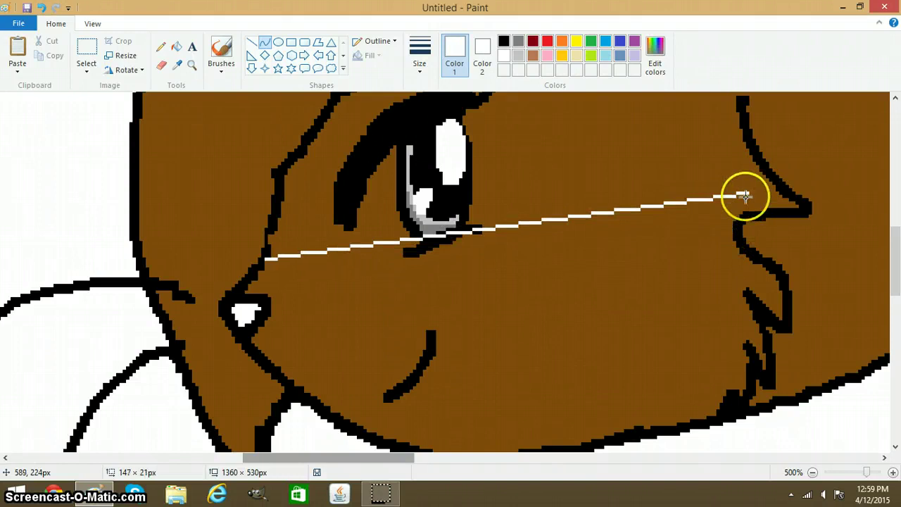
{"action": "left_click_drag", "start_coordinate": [487, 199], "coordinate": [535, 324]}
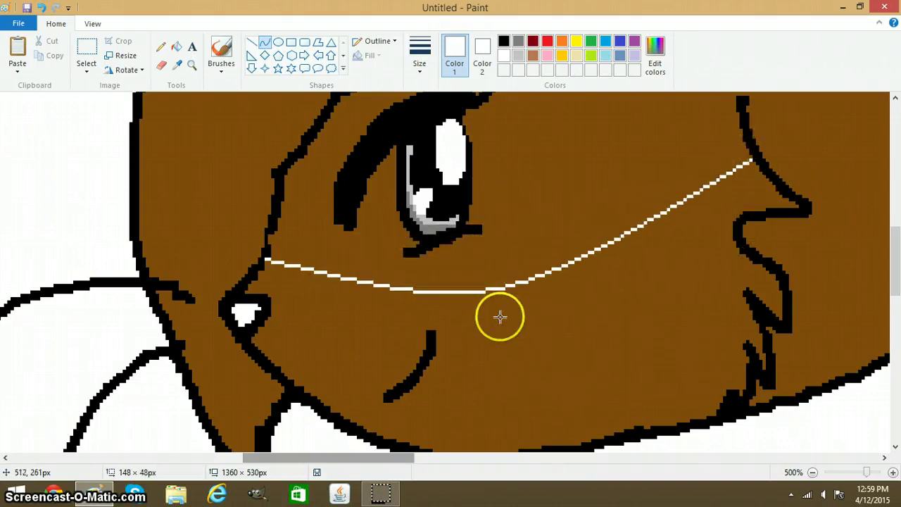
{"action": "left_click_drag", "start_coordinate": [552, 147], "coordinate": [556, 137]}
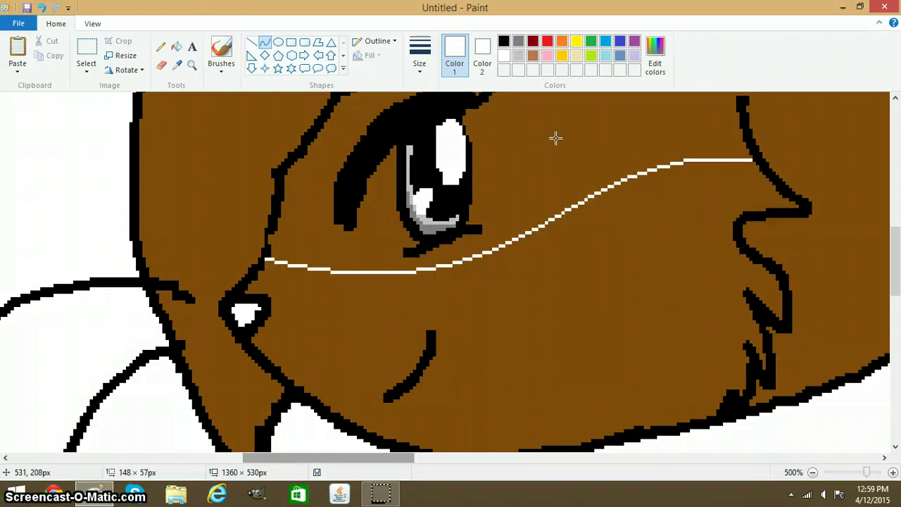
- Fill the muzzle and chin white below the curve, then zoom out
{"action": "left_click", "coordinate": [176, 46]}
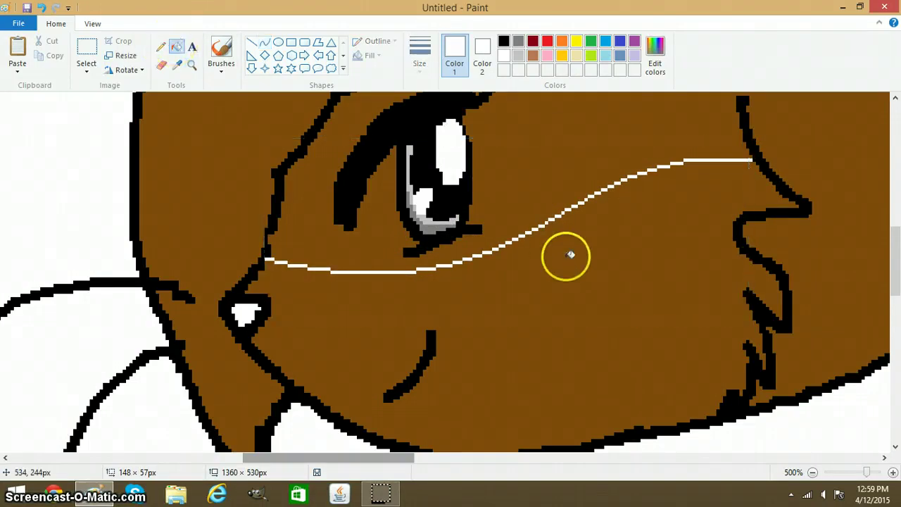
{"action": "left_click", "coordinate": [569, 257]}
{"action": "scroll", "coordinate": [569, 257], "scroll_direction": "down", "scroll_amount": 2}
{"action": "scroll", "coordinate": [567, 267], "scroll_direction": "down", "scroll_amount": 3}
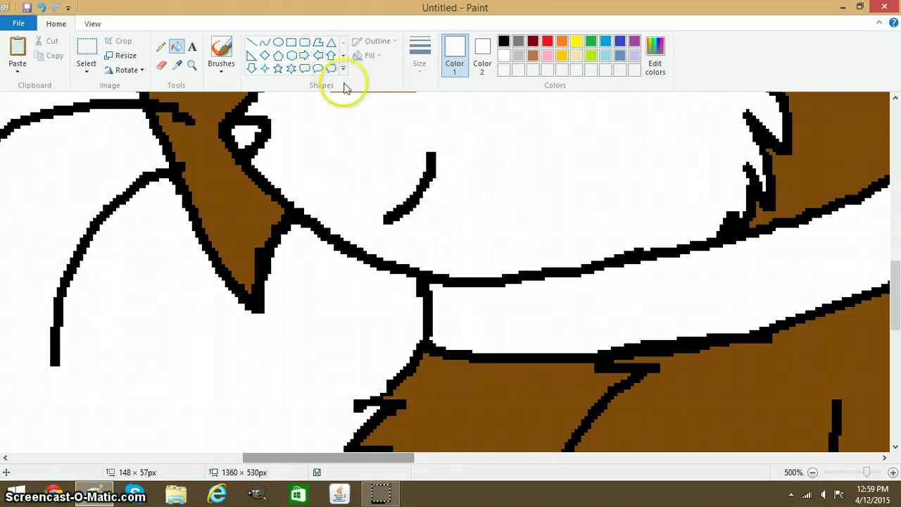
{"action": "scroll", "coordinate": [636, 329], "scroll_direction": "up", "scroll_amount": 3}
{"action": "left_click_drag", "start_coordinate": [850, 473], "coordinate": [845, 473]}
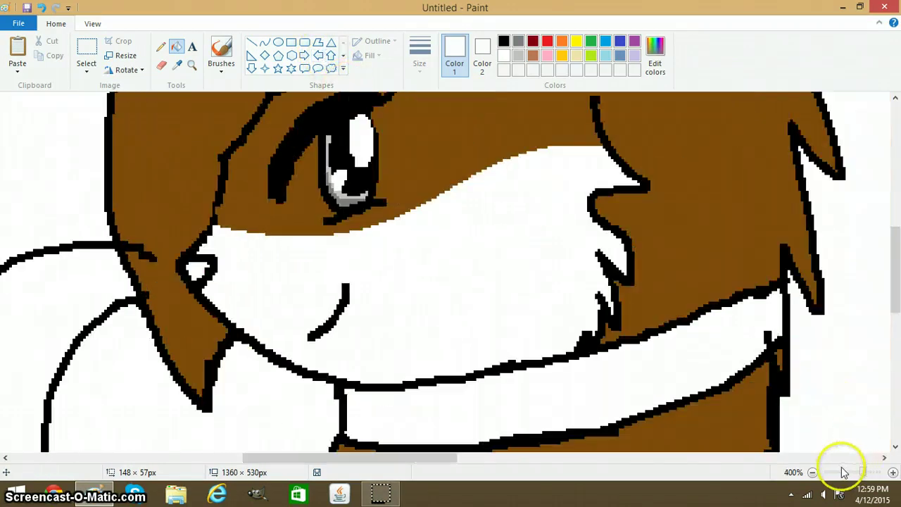
- Sample brown, draw a dividing line across the collar, and fill its right section brown
{"action": "left_click", "coordinate": [843, 472]}
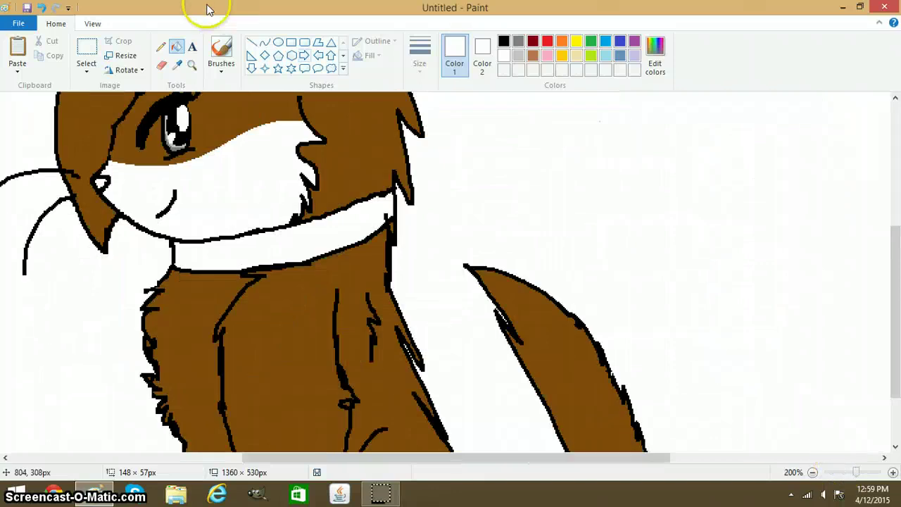
{"action": "left_click", "coordinate": [179, 65]}
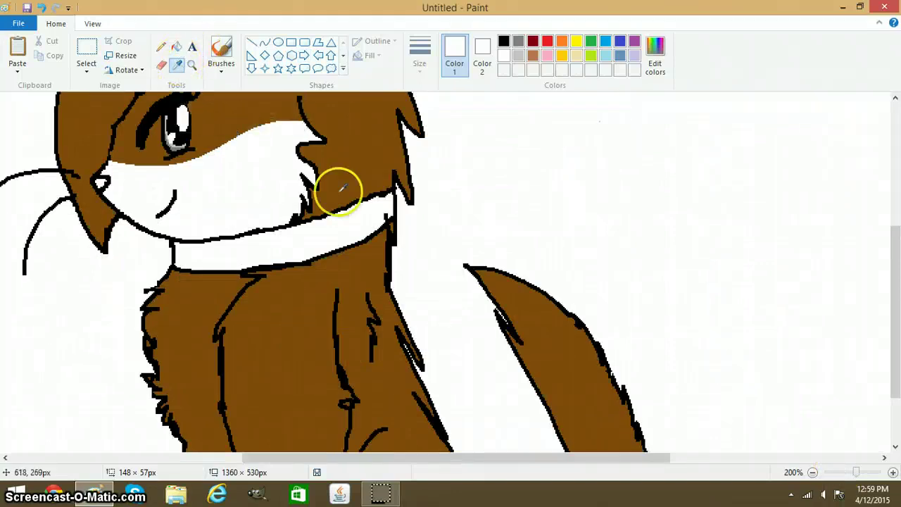
{"action": "left_click", "coordinate": [161, 46]}
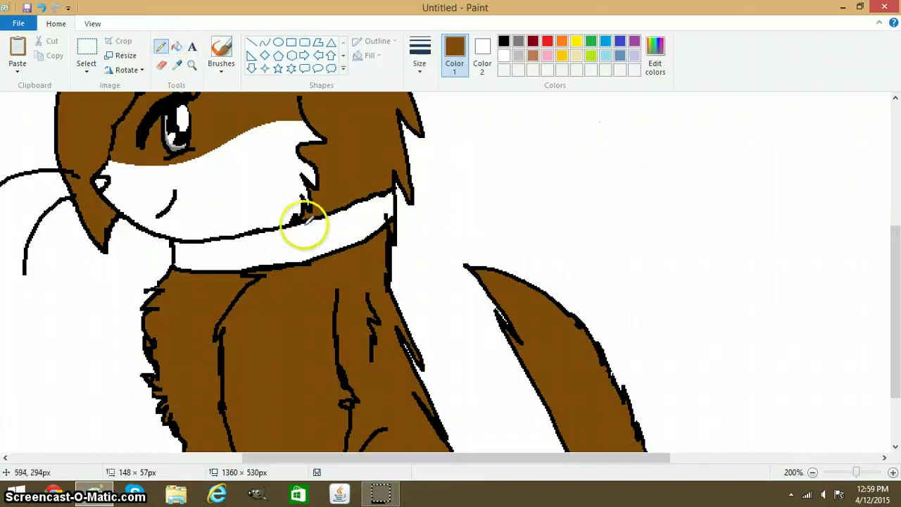
{"action": "left_click_drag", "start_coordinate": [303, 215], "coordinate": [296, 266]}
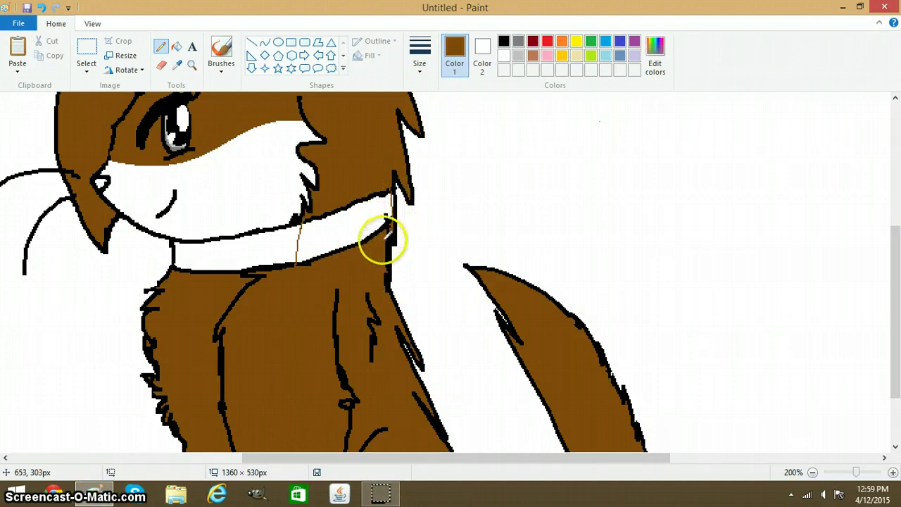
{"action": "left_click", "coordinate": [176, 47]}
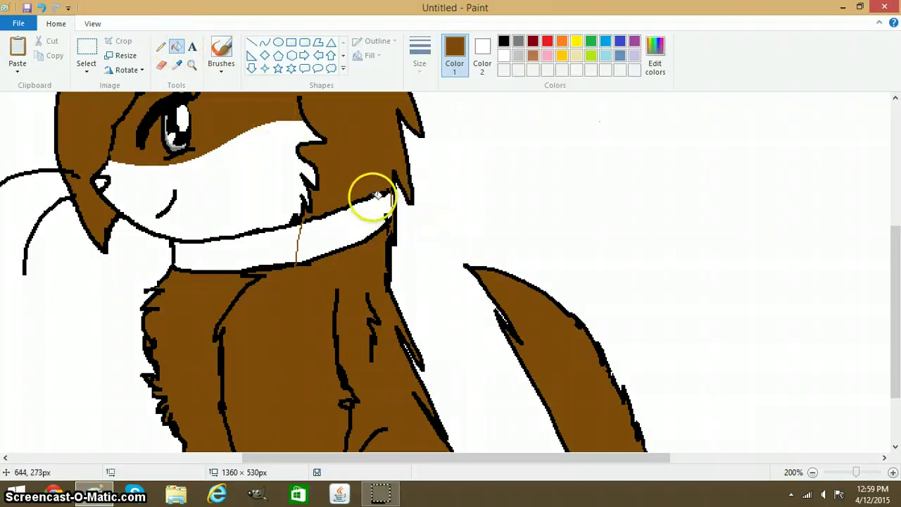
{"action": "left_click", "coordinate": [363, 220]}
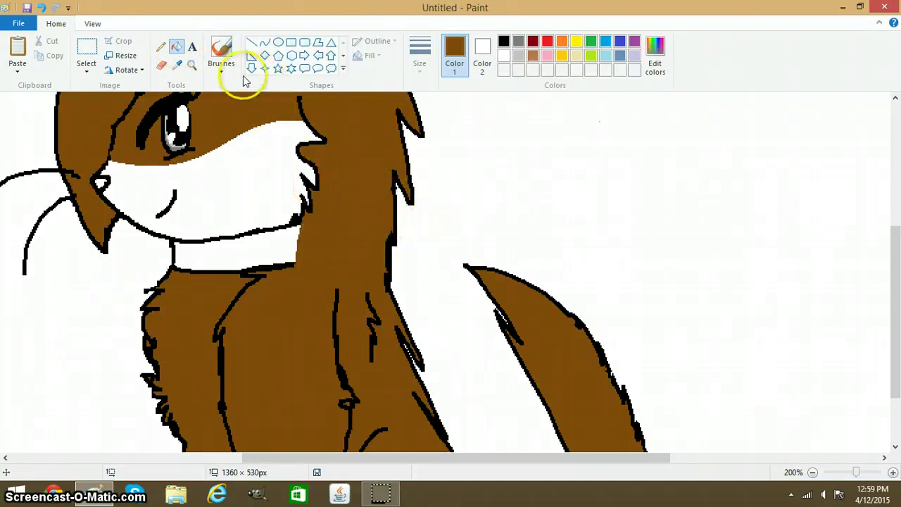
{"action": "left_click", "coordinate": [192, 65]}
- Zoom into the neck, fill the white collar band brown, and turn a stray black chest line brown
{"action": "left_click", "coordinate": [256, 265]}
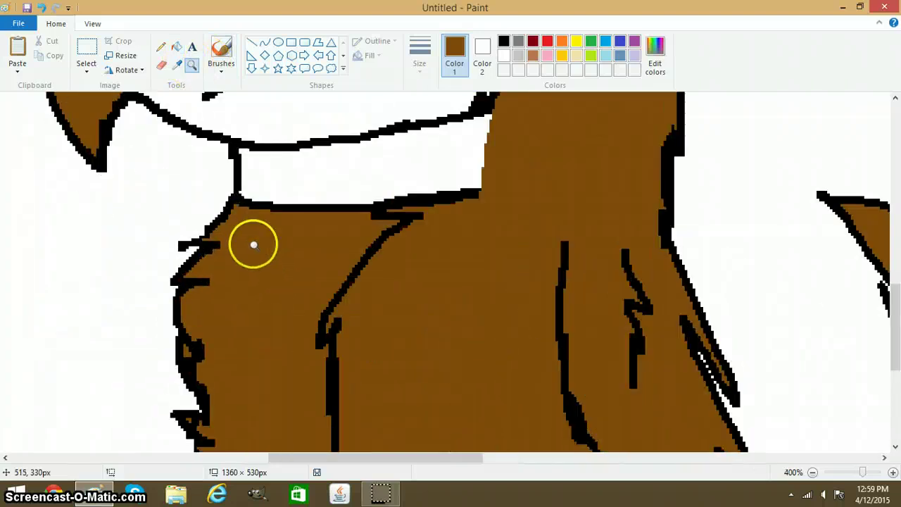
{"action": "left_click", "coordinate": [256, 244]}
{"action": "left_click", "coordinate": [258, 198]}
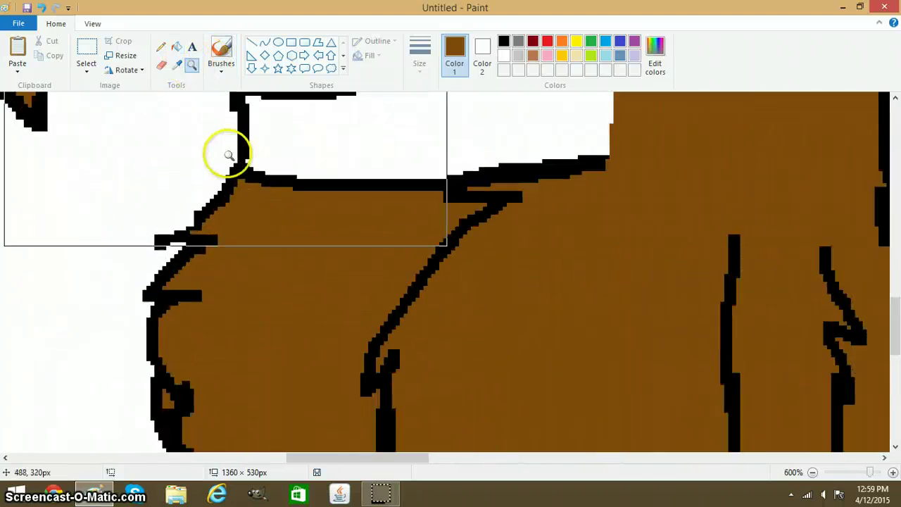
{"action": "left_click", "coordinate": [162, 46]}
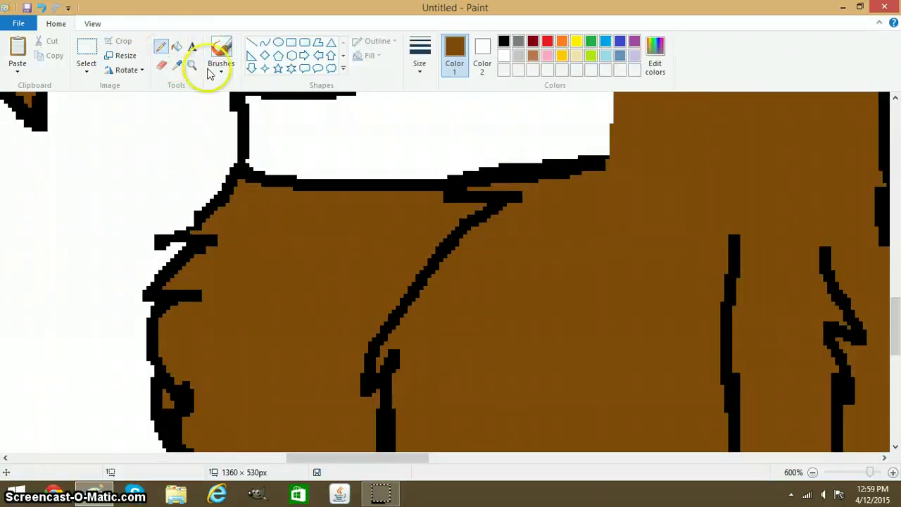
{"action": "scroll", "coordinate": [468, 178], "scroll_direction": "up", "scroll_amount": 1}
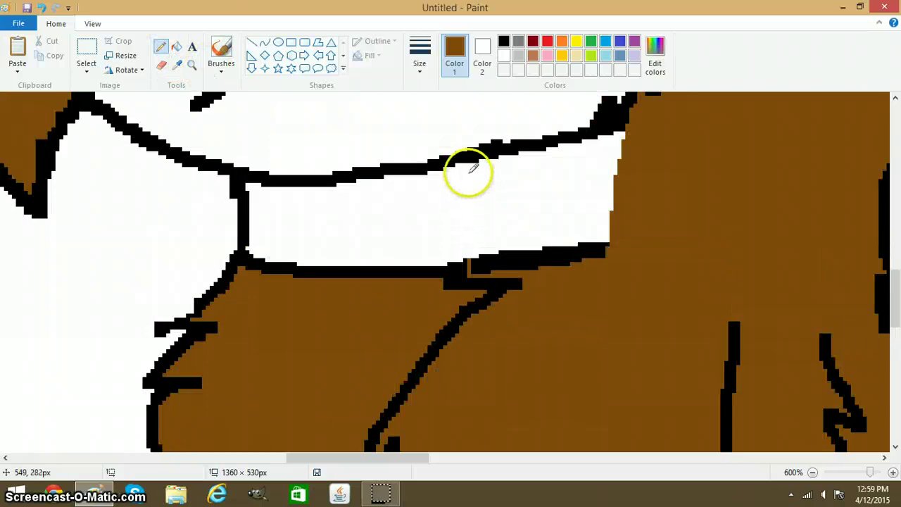
{"action": "scroll", "coordinate": [467, 172], "scroll_direction": "up", "scroll_amount": 1}
{"action": "left_click", "coordinate": [531, 282]}
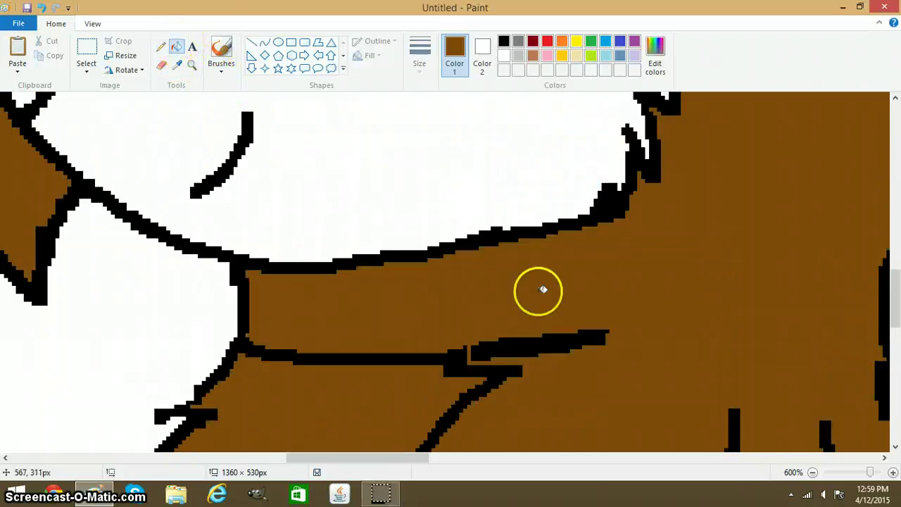
{"action": "left_click", "coordinate": [529, 337]}
{"action": "left_click", "coordinate": [161, 46]}
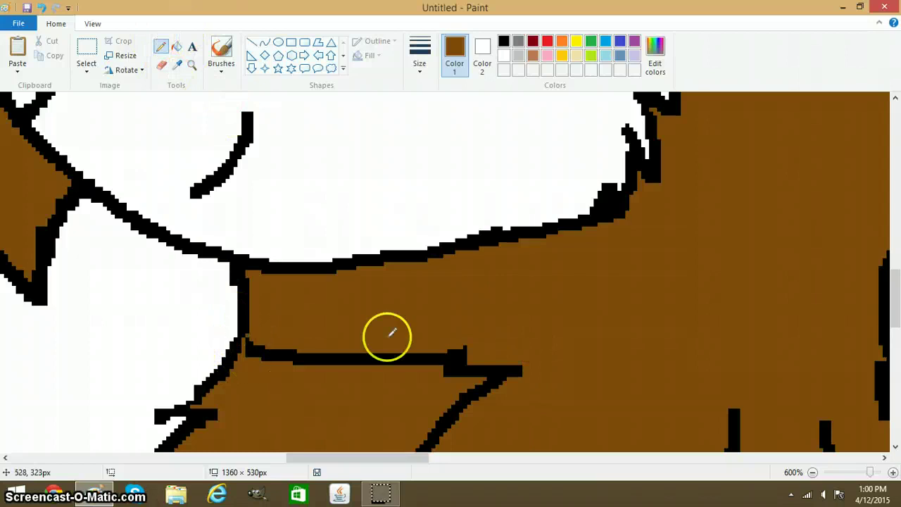
{"action": "left_click", "coordinate": [176, 46]}
{"action": "left_click", "coordinate": [298, 357]}
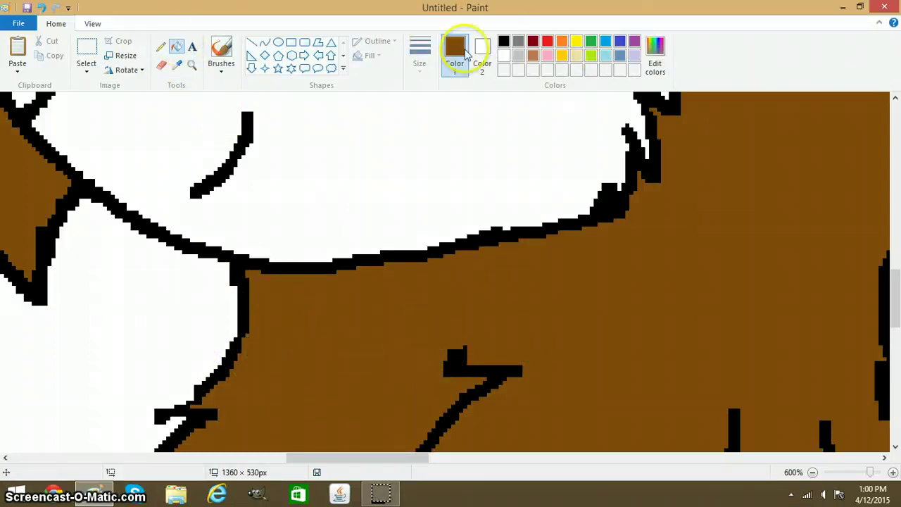
- Draw a white diagonal line across the chest and fill the area beside it white
{"action": "left_click", "coordinate": [508, 58]}
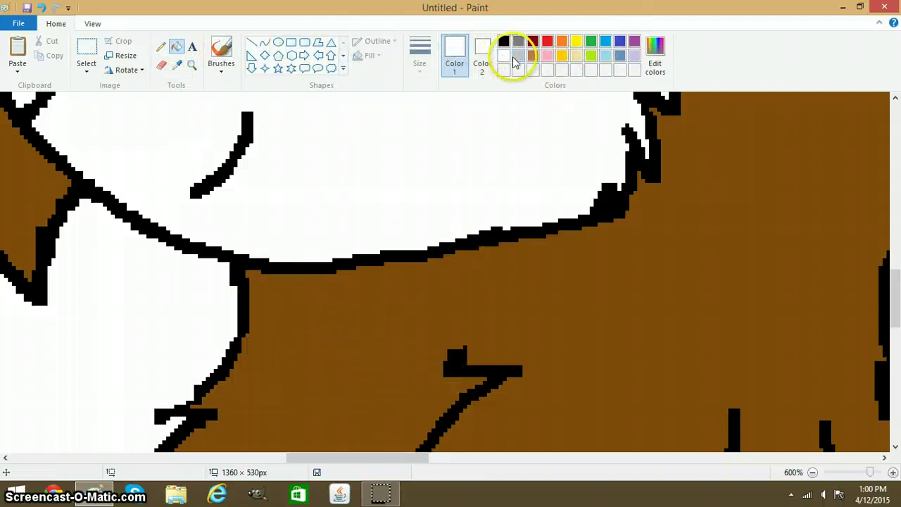
{"action": "left_click", "coordinate": [265, 41]}
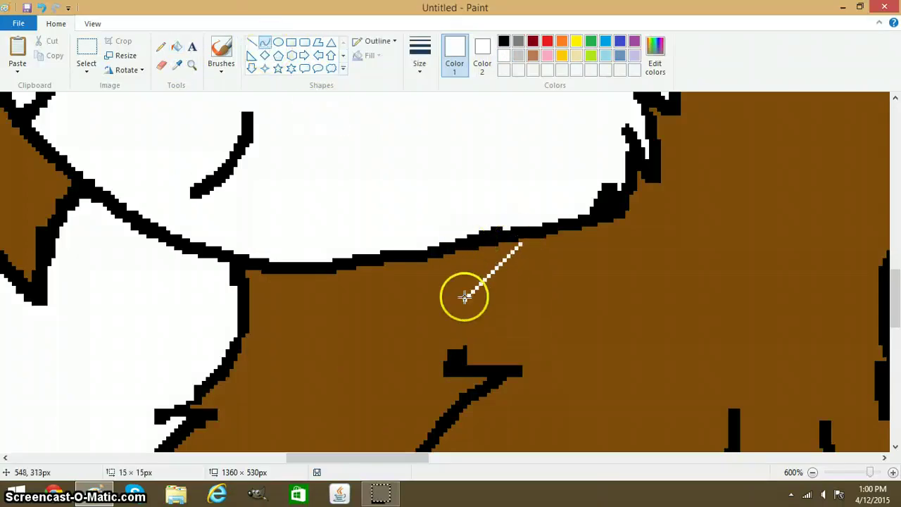
{"action": "left_click_drag", "start_coordinate": [515, 248], "coordinate": [458, 345]}
{"action": "left_click_drag", "start_coordinate": [485, 306], "coordinate": [523, 322]}
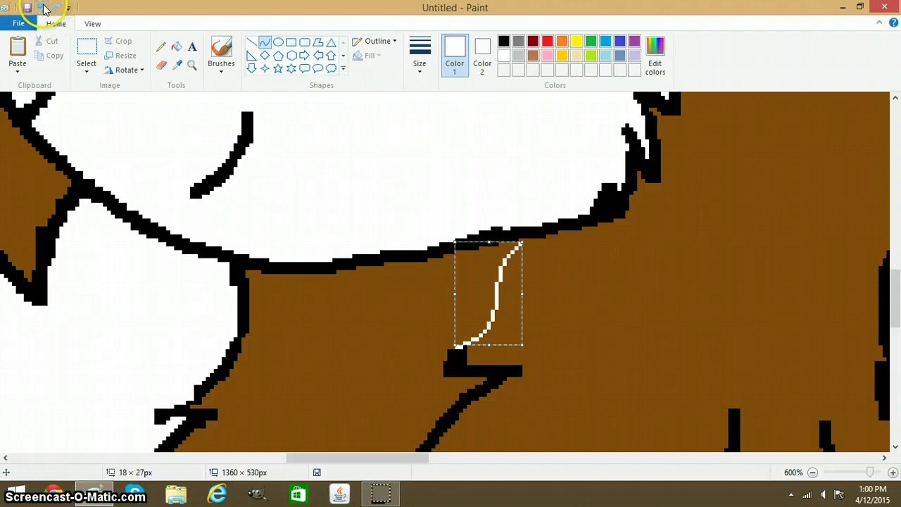
{"action": "left_click", "coordinate": [42, 7]}
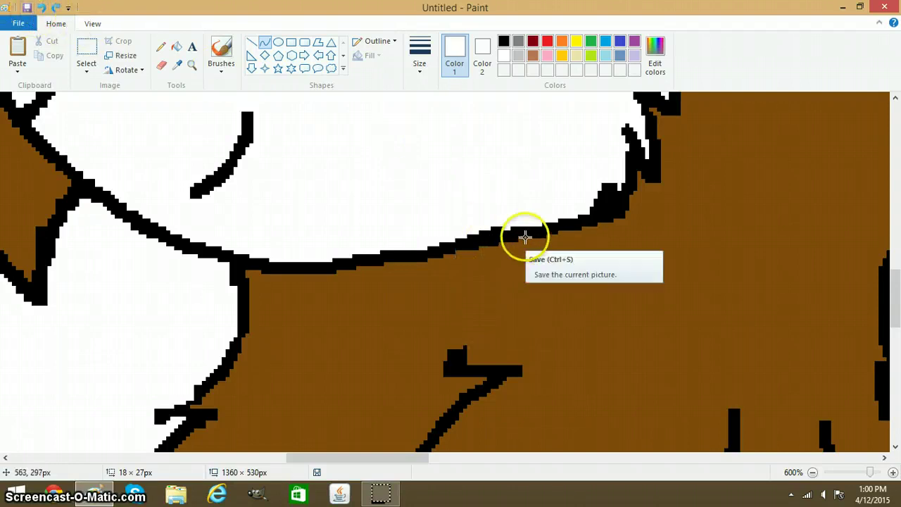
{"action": "left_click_drag", "start_coordinate": [522, 238], "coordinate": [466, 340]}
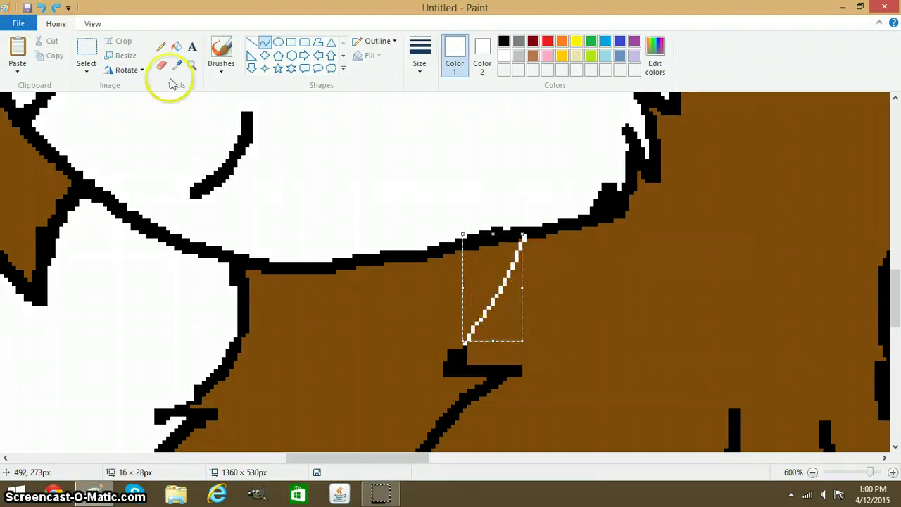
{"action": "left_click", "coordinate": [339, 342]}
{"action": "left_click", "coordinate": [855, 472]}
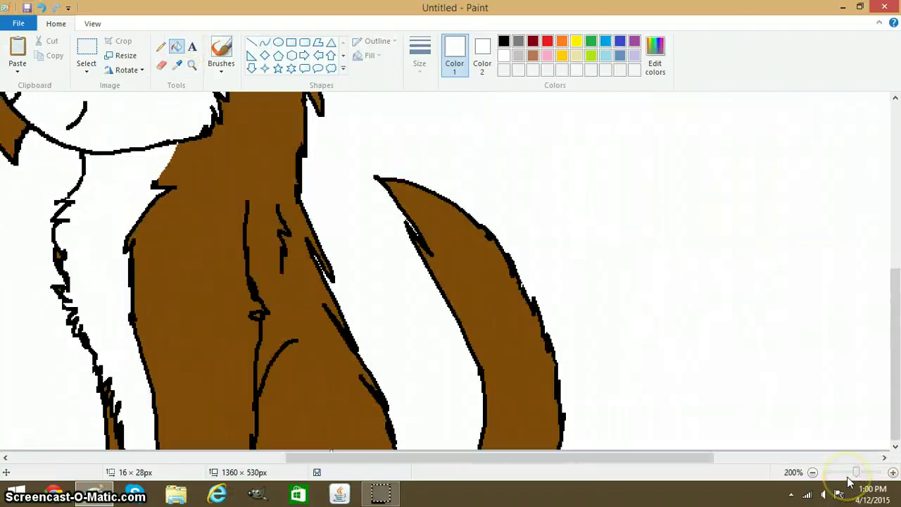
- Magnify the chest outline and fill the stray brown patch there white
{"action": "left_click_drag", "start_coordinate": [444, 459], "coordinate": [110, 403]}
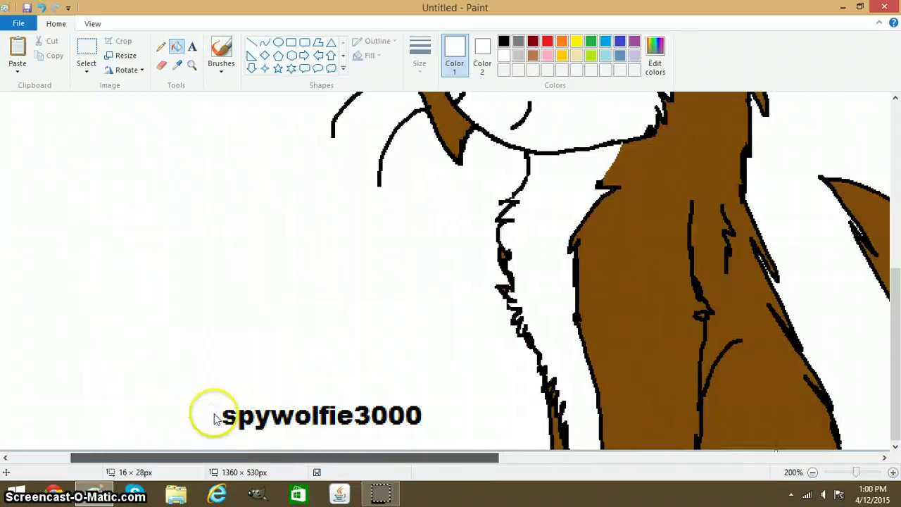
{"action": "scroll", "coordinate": [155, 348], "scroll_direction": "up", "scroll_amount": 5}
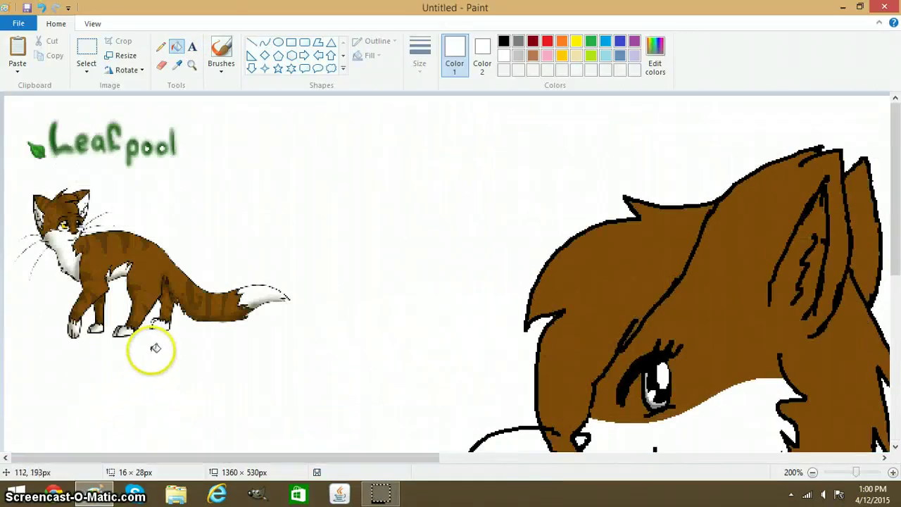
{"action": "left_click", "coordinate": [191, 65]}
{"action": "left_click", "coordinate": [535, 317]}
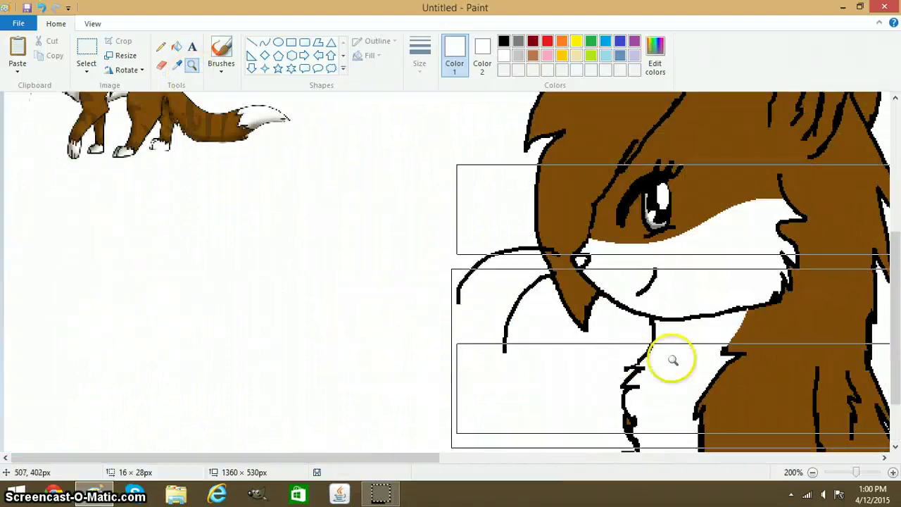
{"action": "left_click", "coordinate": [619, 321]}
{"action": "left_click", "coordinate": [322, 151]}
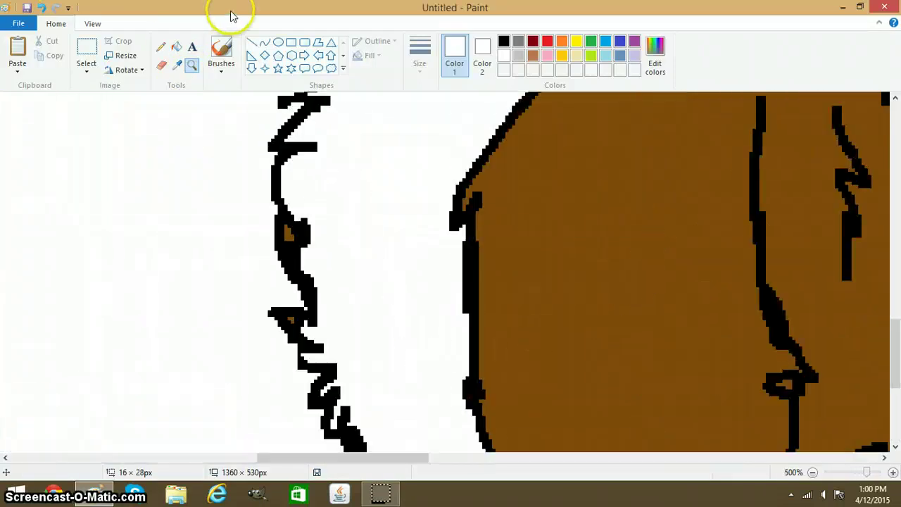
{"action": "left_click", "coordinate": [176, 48]}
{"action": "left_click", "coordinate": [289, 232]}
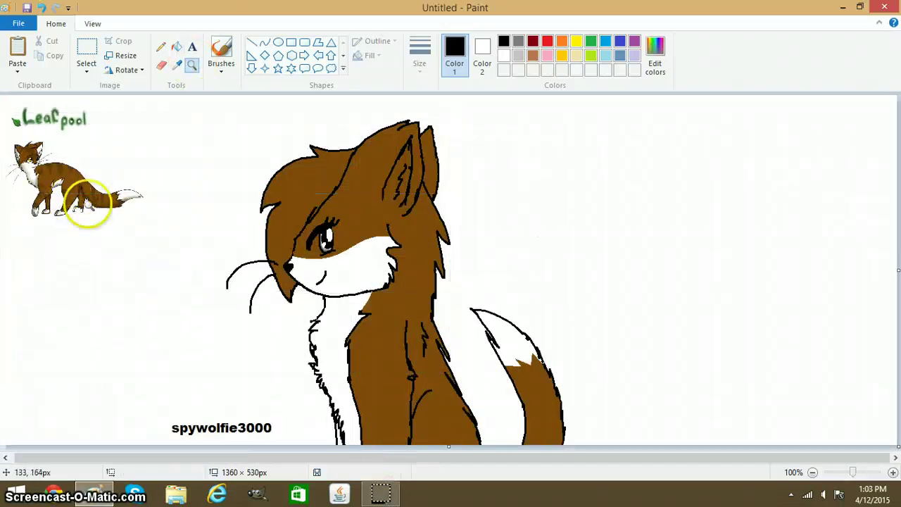
- Magnify the reference cat's head and sample the yellow from its eye
{"action": "left_click", "coordinate": [86, 206]}
{"action": "left_click", "coordinate": [90, 187]}
{"action": "left_click", "coordinate": [125, 268]}
{"action": "left_click", "coordinate": [191, 238]}
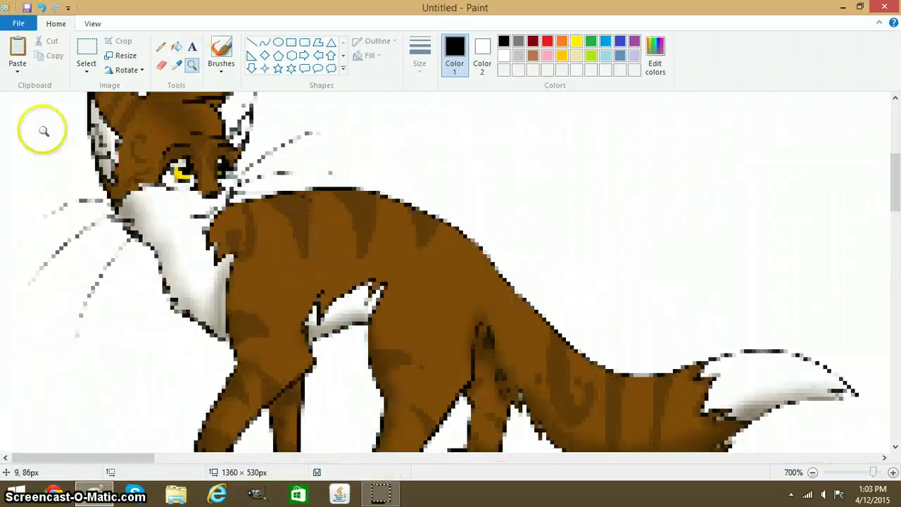
{"action": "left_click", "coordinate": [40, 131]}
{"action": "left_click", "coordinate": [175, 62]}
{"action": "scroll", "coordinate": [196, 258], "scroll_direction": "down", "scroll_amount": 5}
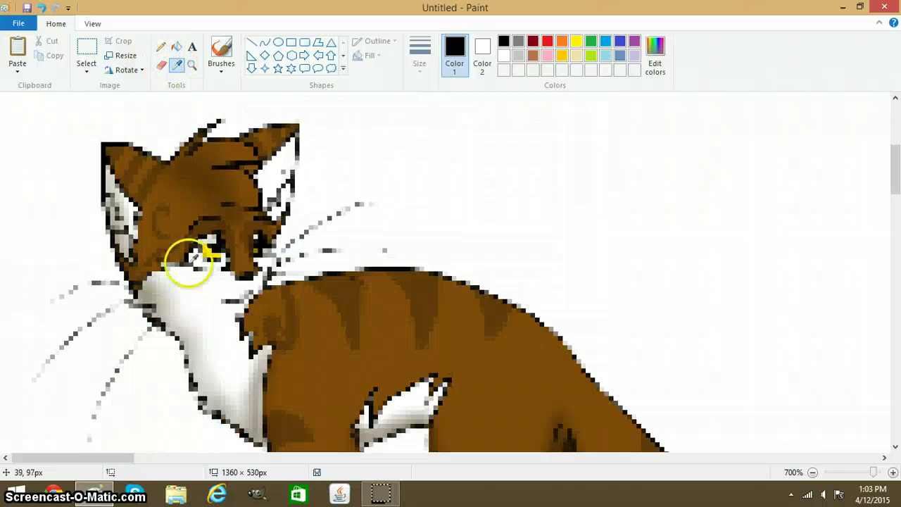
{"action": "left_click", "coordinate": [211, 248]}
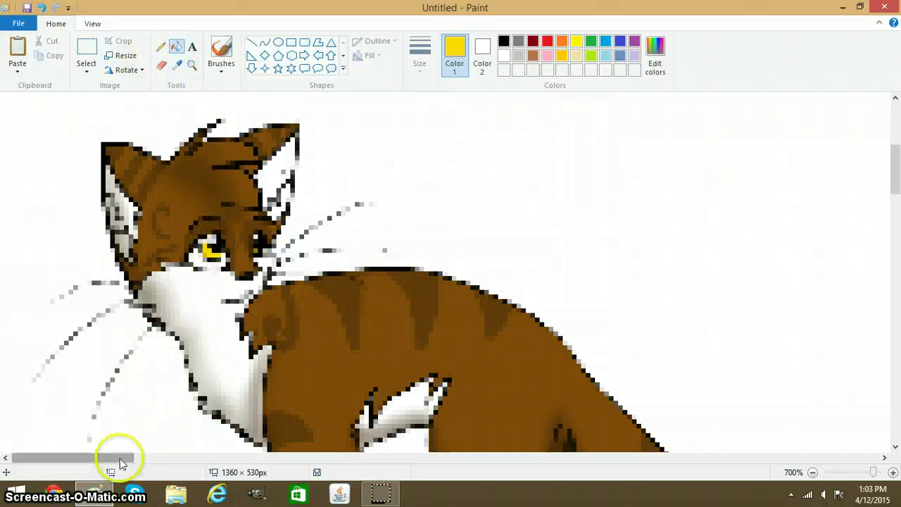
- Fill the grey lines and lower highlight in the drawn cat's eye yellow
{"action": "mouse_move", "coordinate": [120, 458]}
{"action": "left_mouse_down"}
{"action": "mouse_move", "coordinate": [234, 455]}
{"action": "mouse_move", "coordinate": [388, 483]}
{"action": "left_mouse_up"}
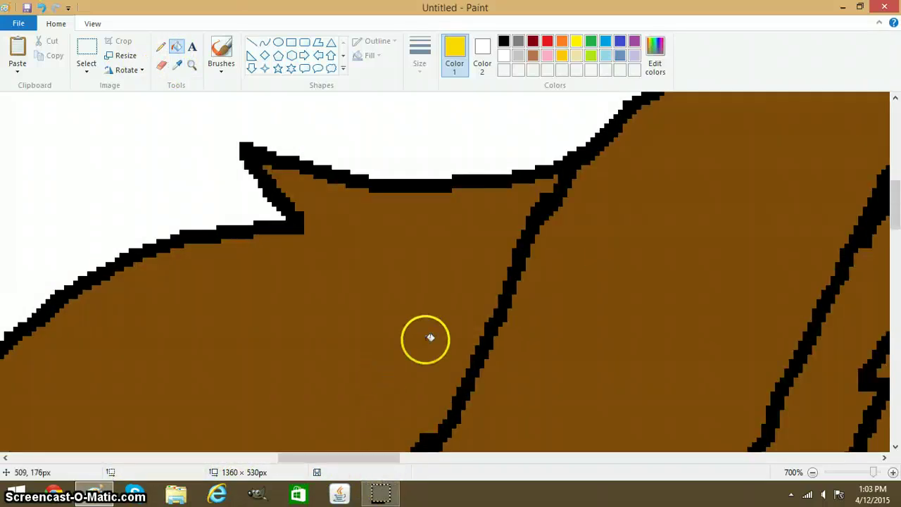
{"action": "scroll", "coordinate": [428, 336], "scroll_direction": "down", "scroll_amount": 5}
{"action": "left_click", "coordinate": [323, 245]}
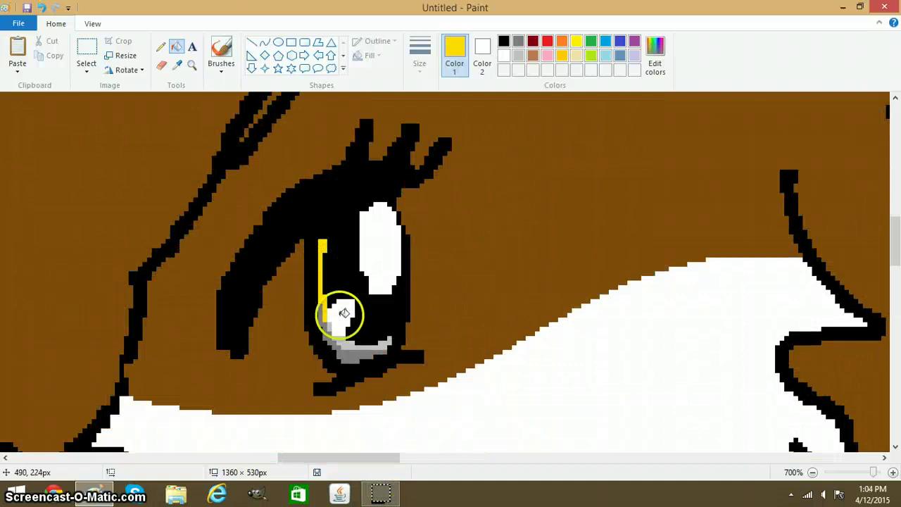
{"action": "left_click", "coordinate": [335, 322]}
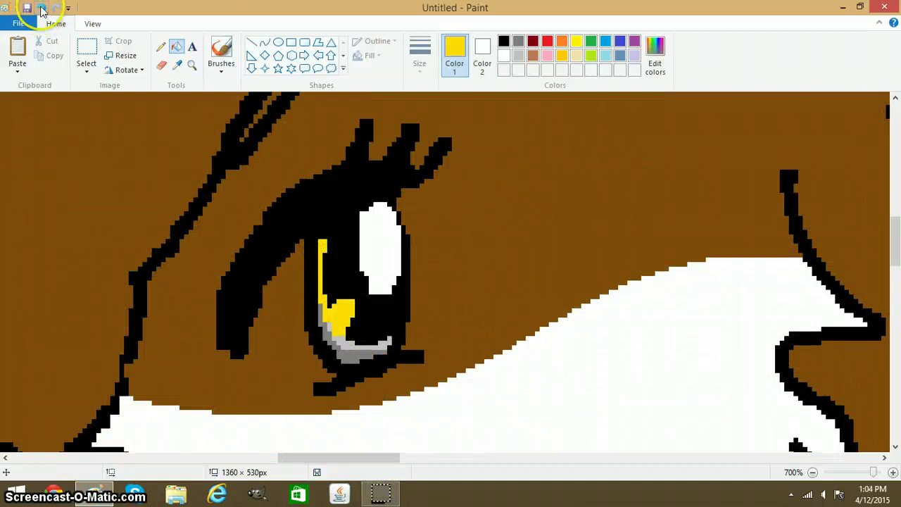
{"action": "left_click", "coordinate": [41, 9]}
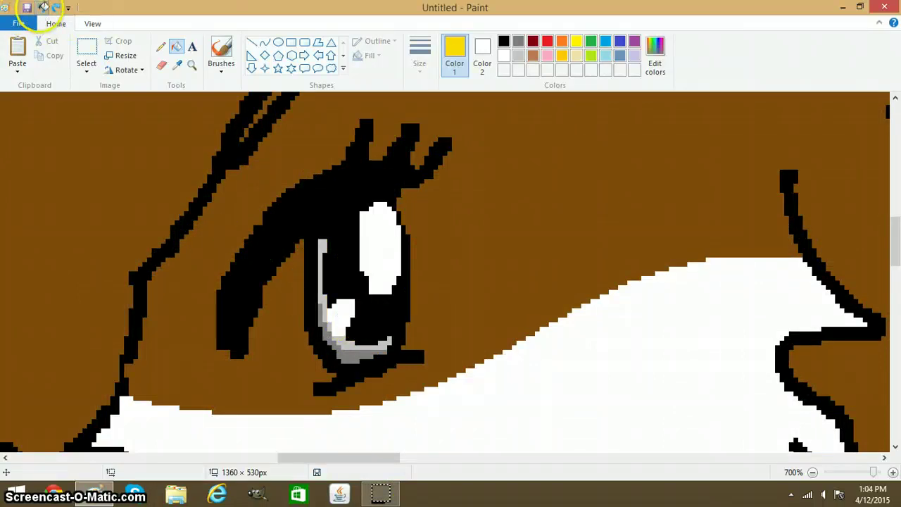
{"action": "left_click", "coordinate": [323, 266]}
{"action": "left_click", "coordinate": [347, 339]}
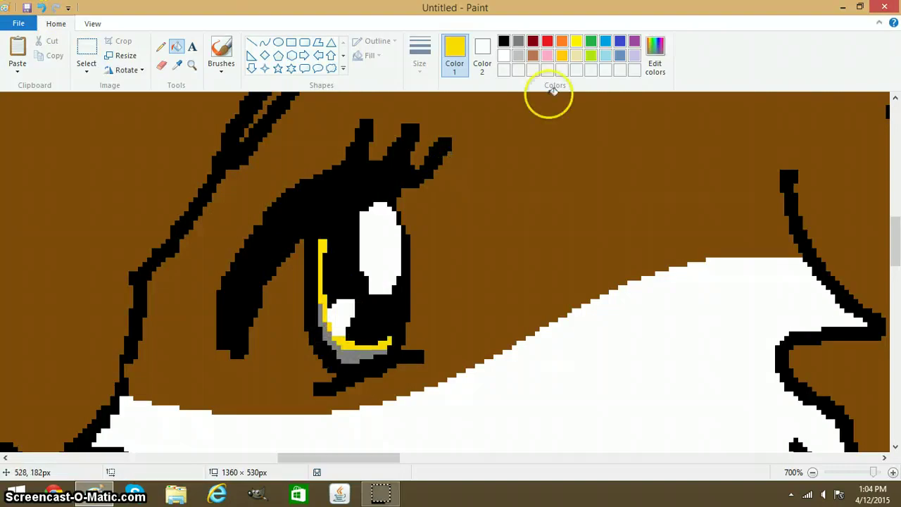
- Darken the yellow to a deeper gold and fill the eye's lower highlight with it
{"action": "left_click", "coordinate": [655, 56]}
{"action": "left_click_drag", "start_coordinate": [590, 215], "coordinate": [590, 232]}
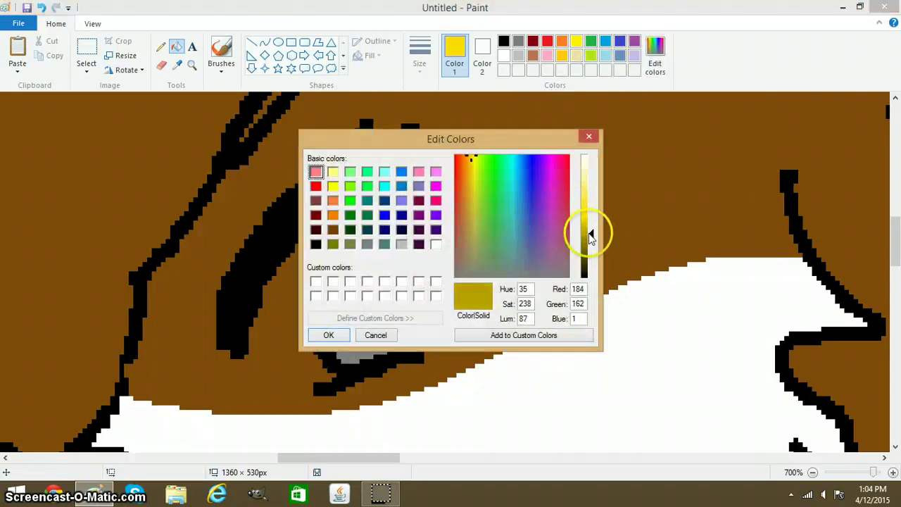
{"action": "left_click", "coordinate": [330, 337]}
{"action": "left_click", "coordinate": [350, 355]}
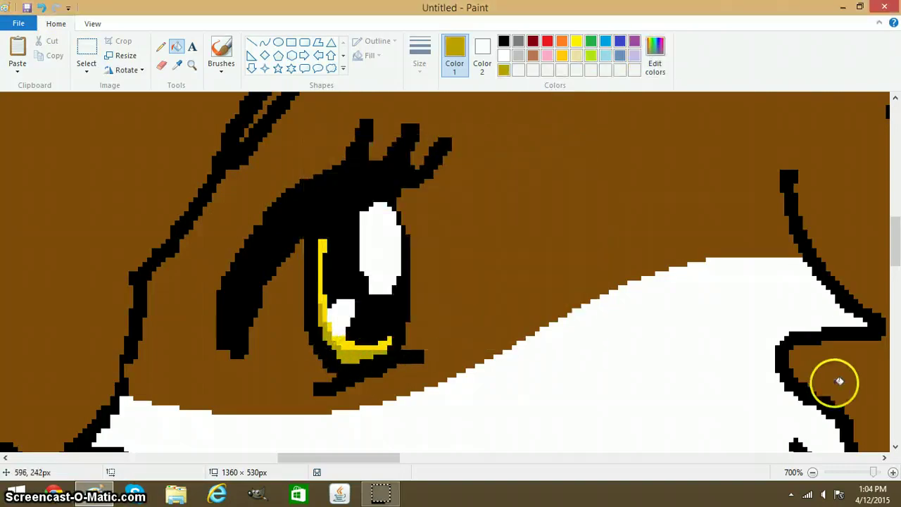
{"action": "left_click", "coordinate": [853, 477]}
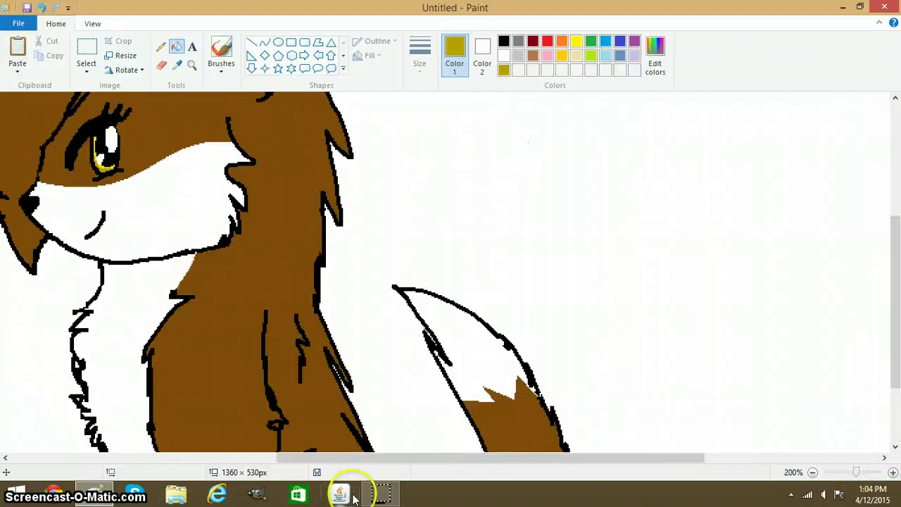
- Sample white from the drawing and zoom in closely on the cat's ear
{"action": "left_click_drag", "start_coordinate": [382, 458], "coordinate": [109, 444]}
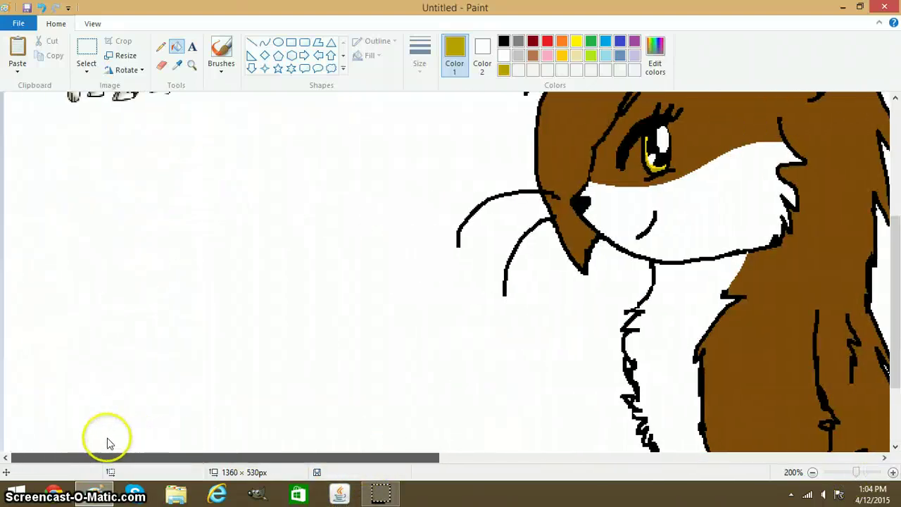
{"action": "scroll", "coordinate": [100, 380], "scroll_direction": "up", "scroll_amount": 5}
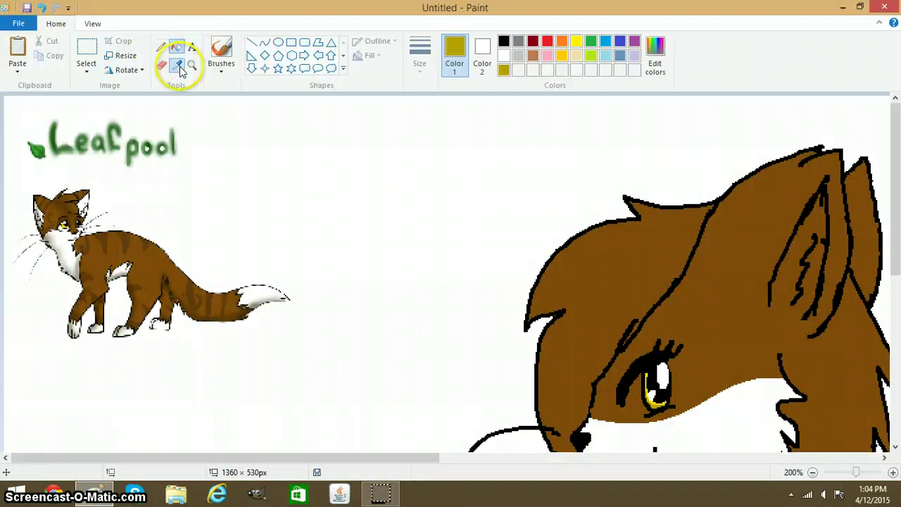
{"action": "left_click", "coordinate": [503, 55]}
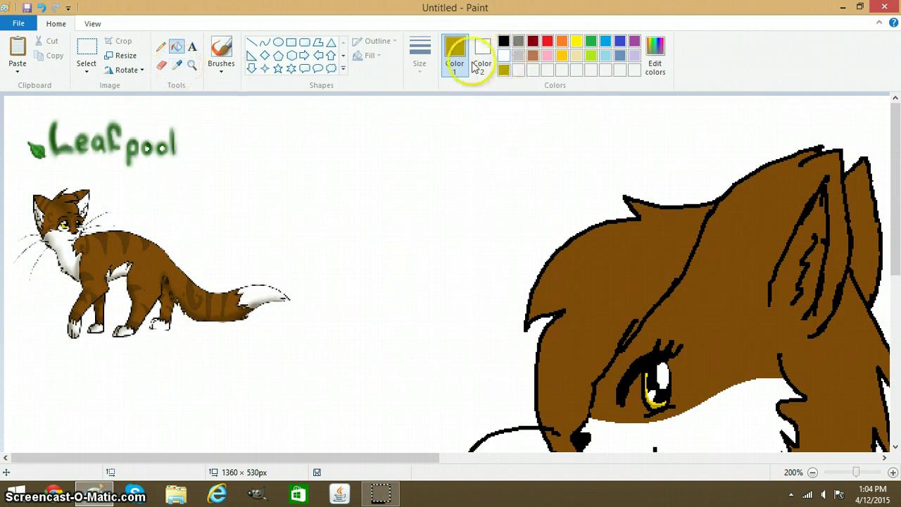
{"action": "left_click", "coordinate": [181, 65]}
{"action": "left_click", "coordinate": [709, 236]}
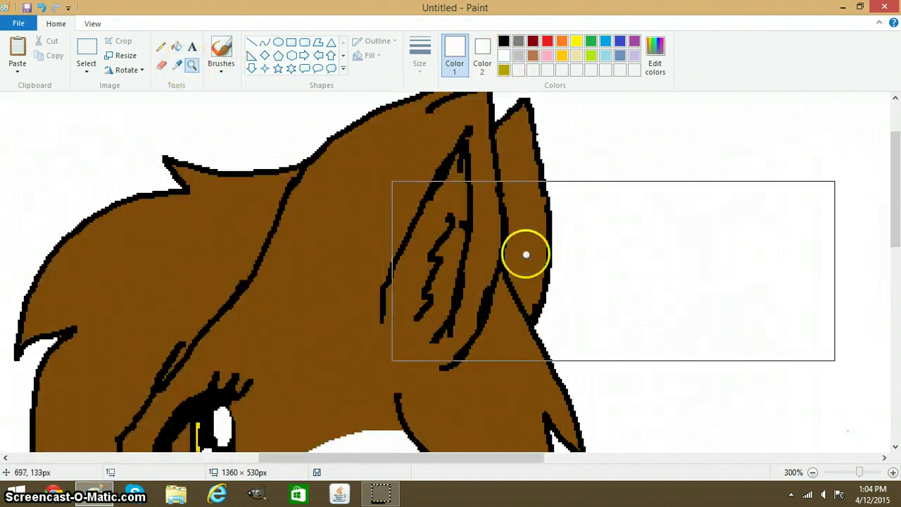
{"action": "left_click", "coordinate": [526, 254]}
{"action": "left_click", "coordinate": [252, 254]}
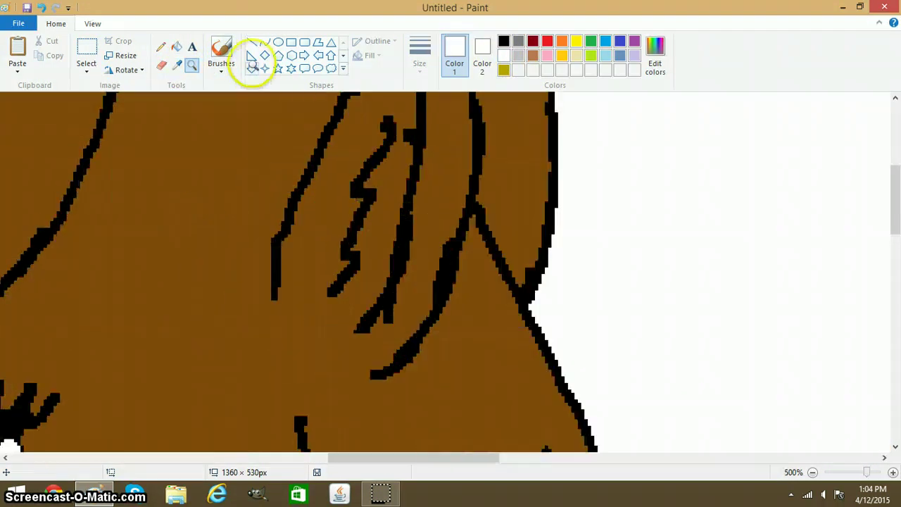
- Close off the inner ear's base with a white Pencil line and fill it white
{"action": "left_click", "coordinate": [160, 47]}
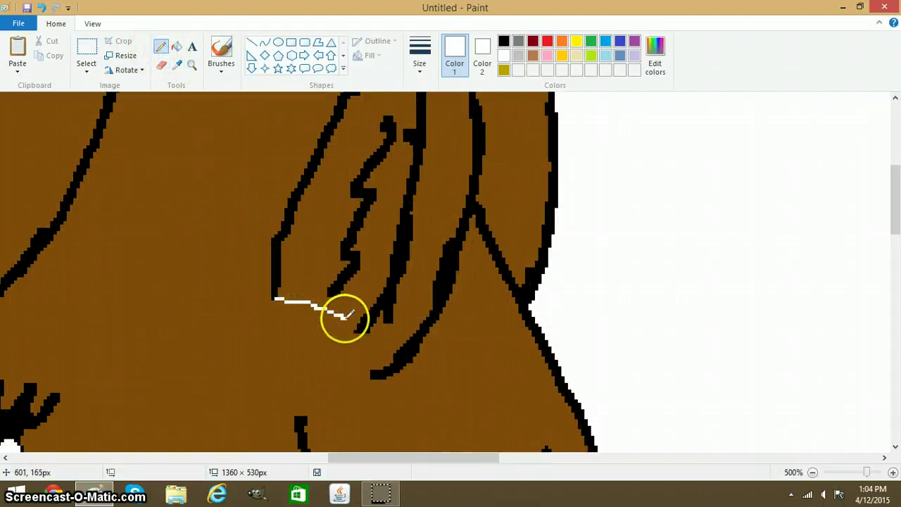
{"action": "left_click", "coordinate": [177, 45]}
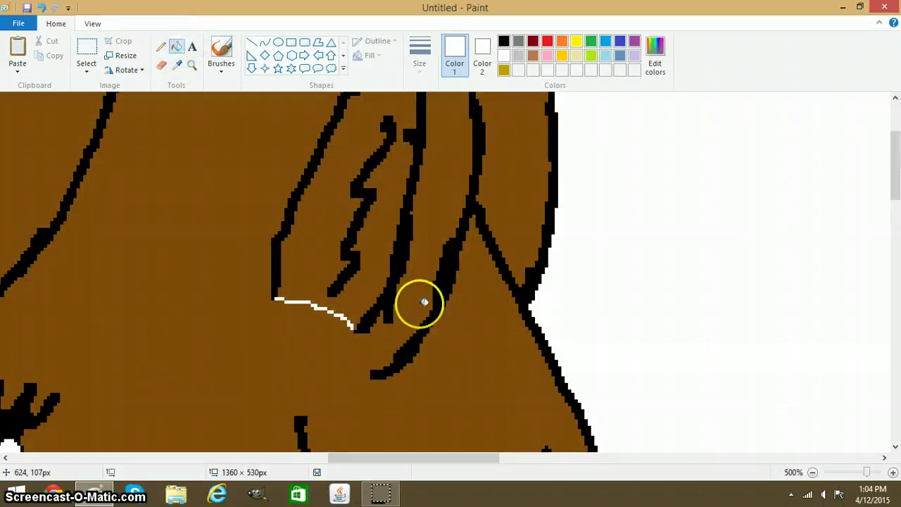
{"action": "scroll", "coordinate": [345, 250], "scroll_direction": "up", "scroll_amount": 3}
{"action": "left_click", "coordinate": [374, 275]}
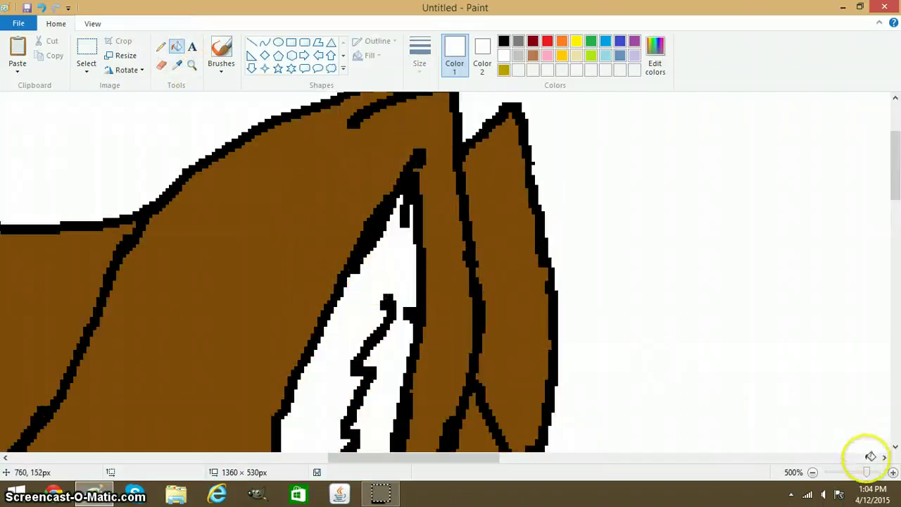
- Zoom out to the whole cat and sample its brown fur colour
{"action": "left_click_drag", "start_coordinate": [866, 472], "coordinate": [852, 472]}
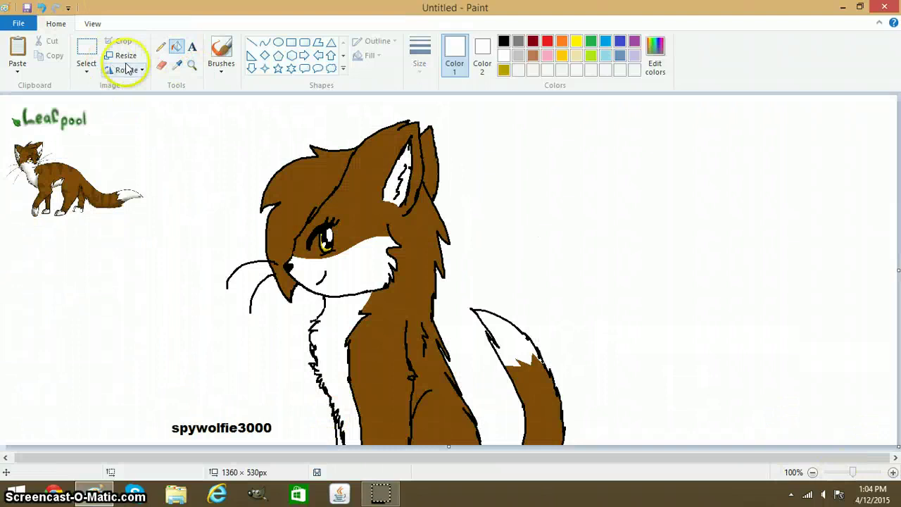
{"action": "scroll", "coordinate": [336, 247], "scroll_direction": "down", "scroll_amount": 1}
{"action": "scroll", "coordinate": [334, 250], "scroll_direction": "down", "scroll_amount": 1}
{"action": "scroll", "coordinate": [131, 165], "scroll_direction": "up", "scroll_amount": 2}
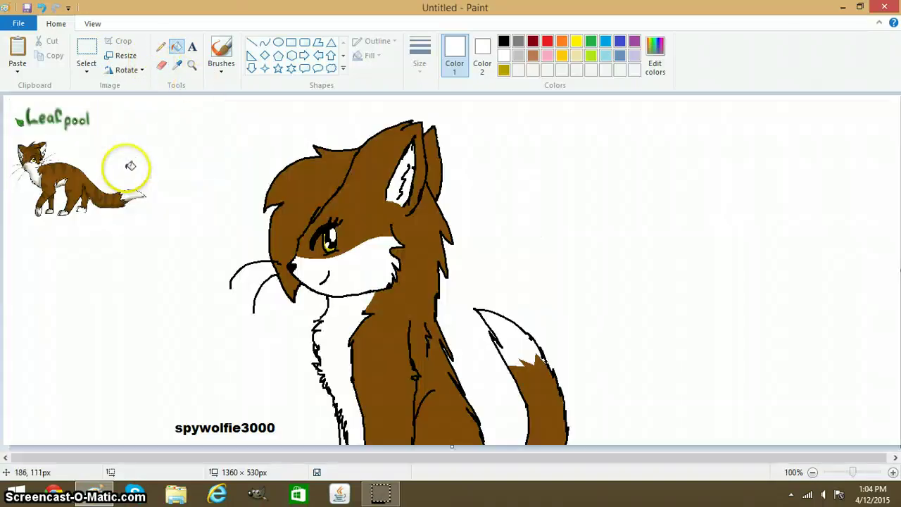
{"action": "left_click", "coordinate": [192, 65]}
{"action": "left_click", "coordinate": [369, 211]}
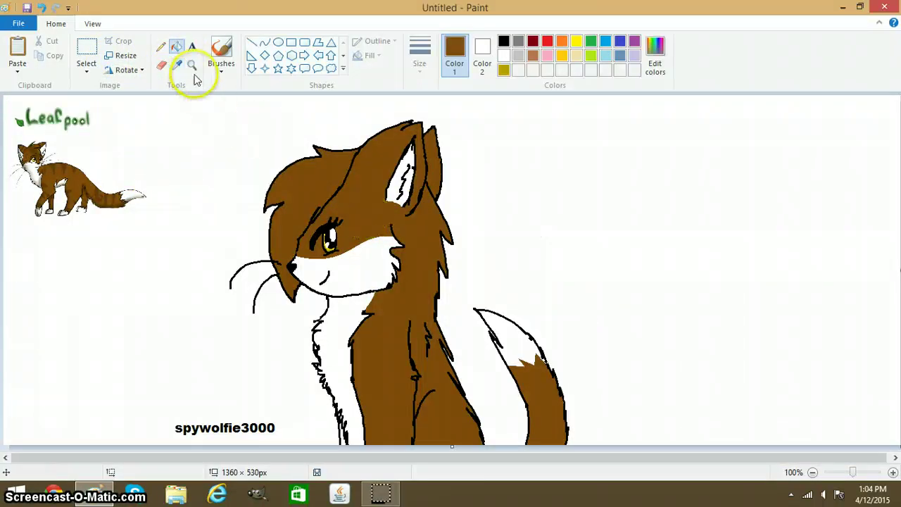
- Zoom into the chest, fill the white gap between outlines brown, then zoom back out
{"action": "left_click", "coordinate": [191, 65]}
{"action": "left_click", "coordinate": [360, 396]}
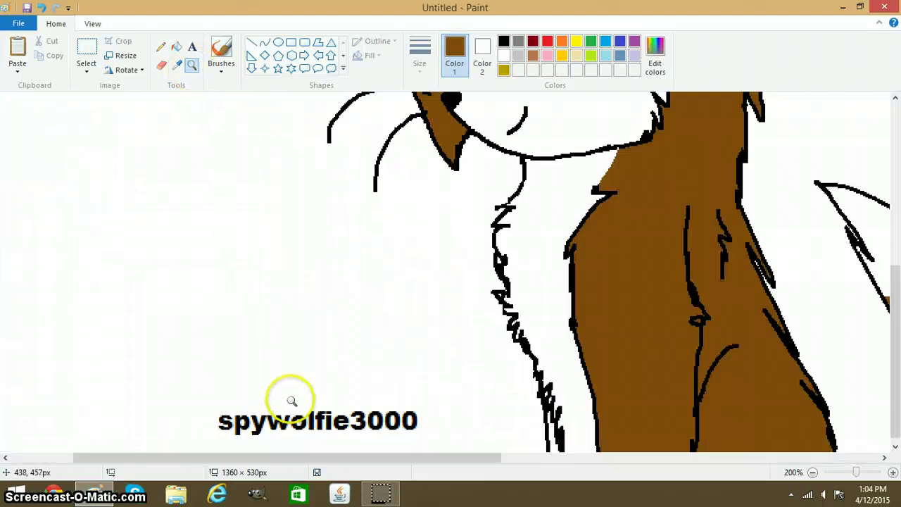
{"action": "left_click", "coordinate": [598, 360]}
{"action": "left_click", "coordinate": [299, 352]}
{"action": "left_click", "coordinate": [282, 327]}
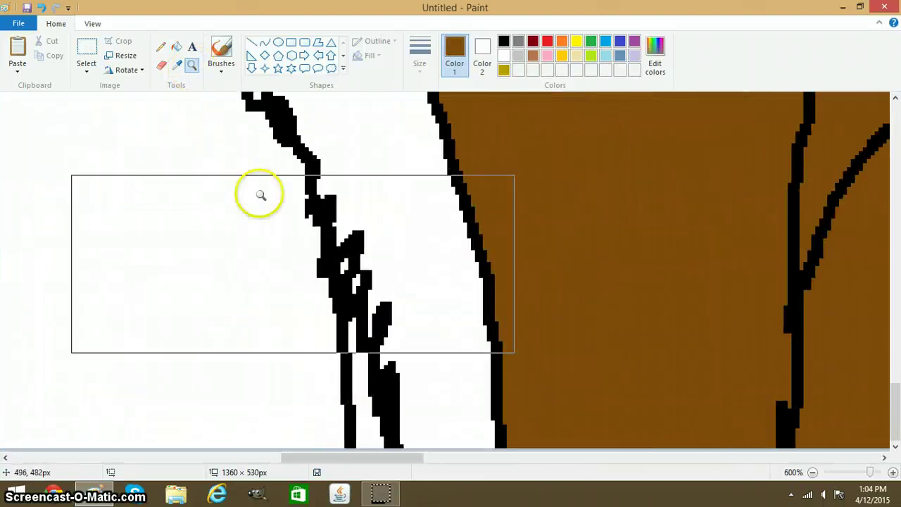
{"action": "left_click", "coordinate": [176, 47]}
{"action": "left_click", "coordinate": [359, 423]}
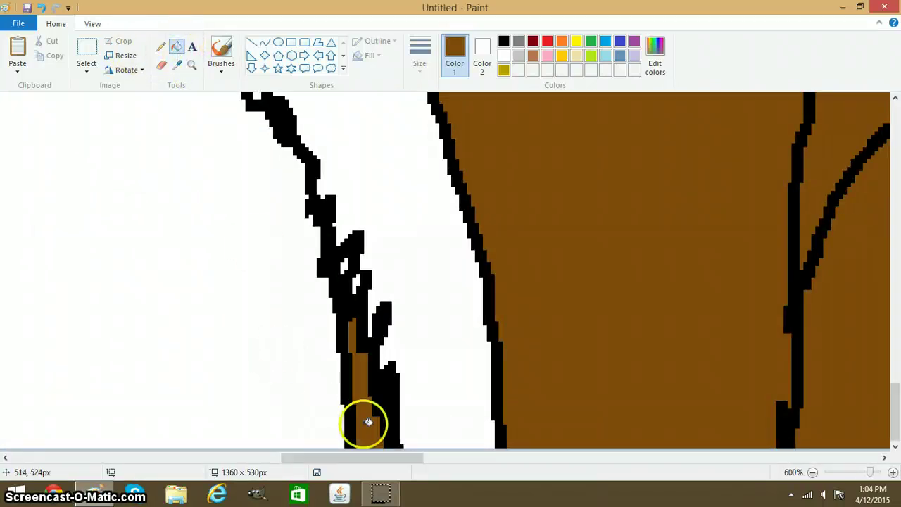
{"action": "left_click_drag", "start_coordinate": [871, 473], "coordinate": [855, 477]}
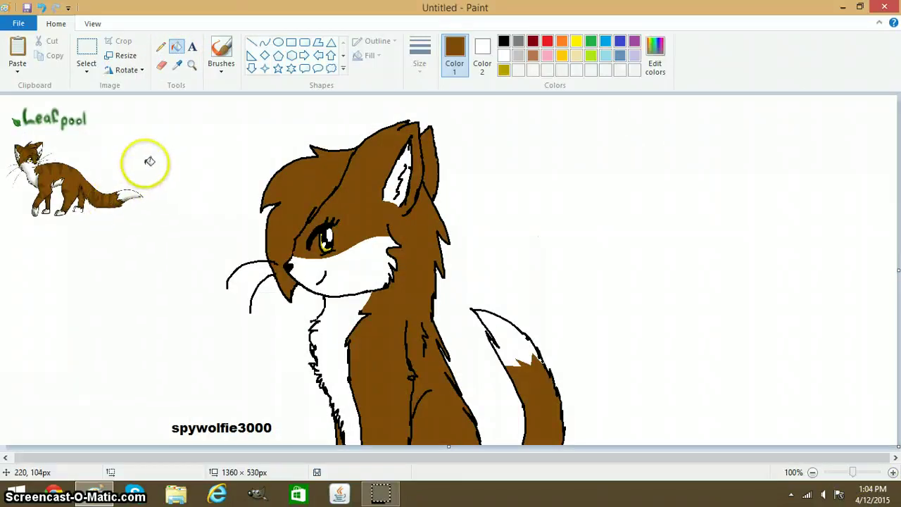
- Sample the darker brown from the small reference cat and zoom in on the shoulder
{"action": "left_click", "coordinate": [177, 65]}
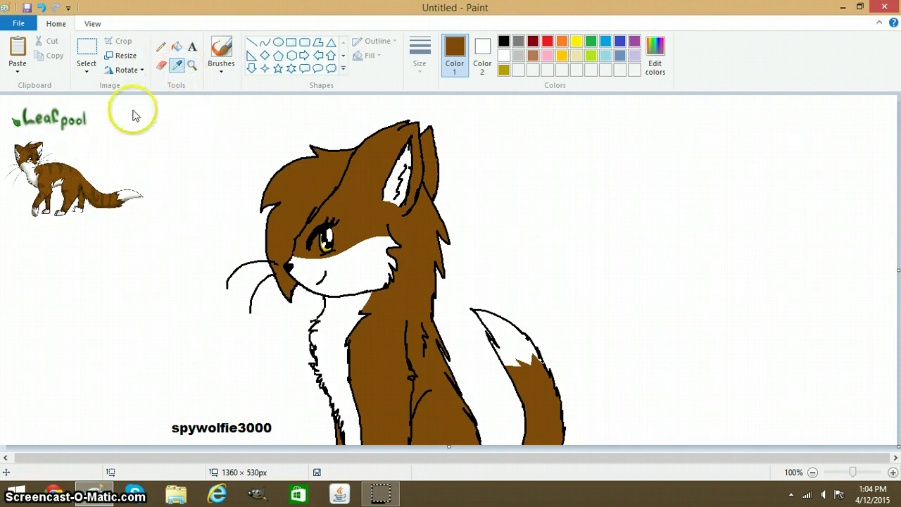
{"action": "left_click", "coordinate": [51, 164]}
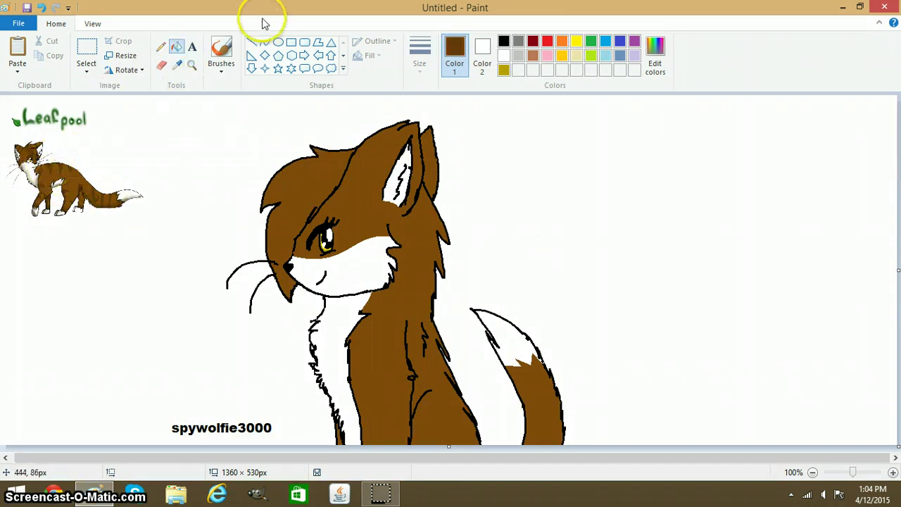
{"action": "left_click", "coordinate": [192, 64]}
{"action": "left_click", "coordinate": [423, 318]}
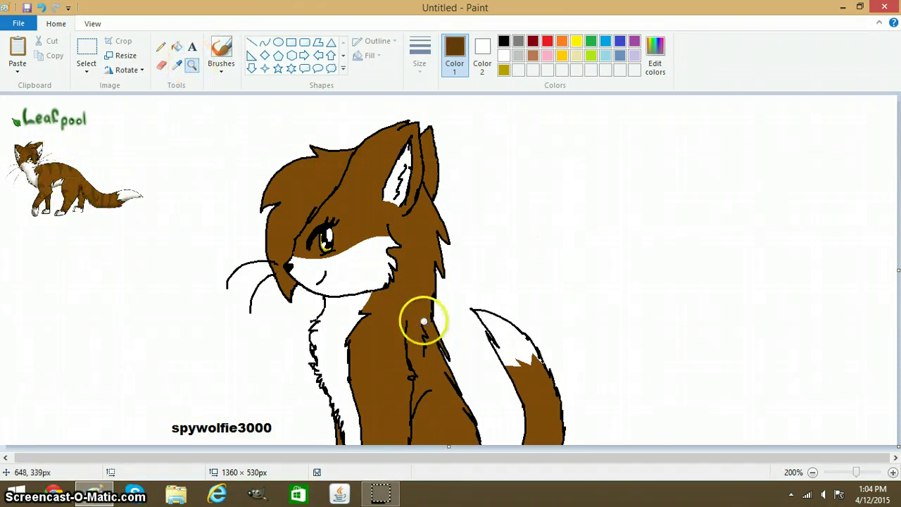
{"action": "left_click", "coordinate": [371, 304]}
{"action": "left_click", "coordinate": [333, 250]}
{"action": "left_click", "coordinate": [271, 167]}
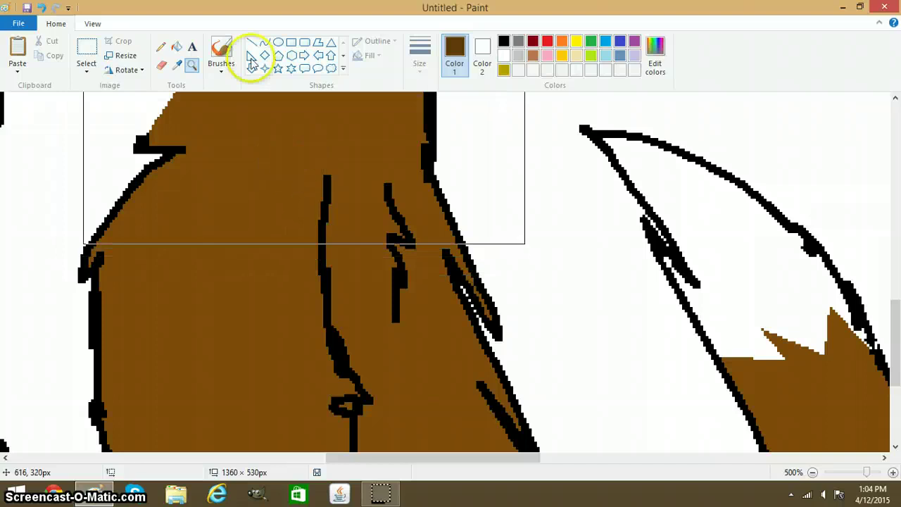
- Outline three darker brown stripe wedges on the shoulder with straight lines
{"action": "left_click", "coordinate": [251, 43]}
{"action": "left_click_drag", "start_coordinate": [434, 238], "coordinate": [379, 303]}
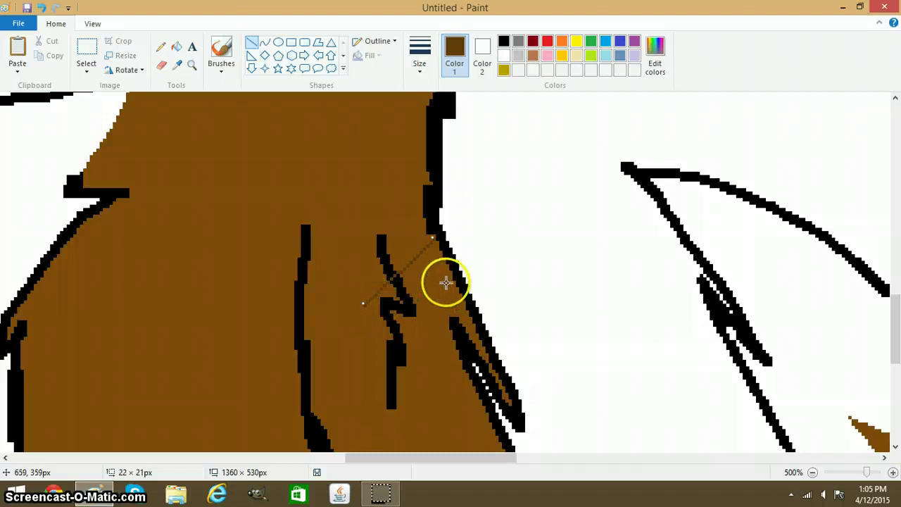
{"action": "left_click_drag", "start_coordinate": [453, 280], "coordinate": [368, 306]}
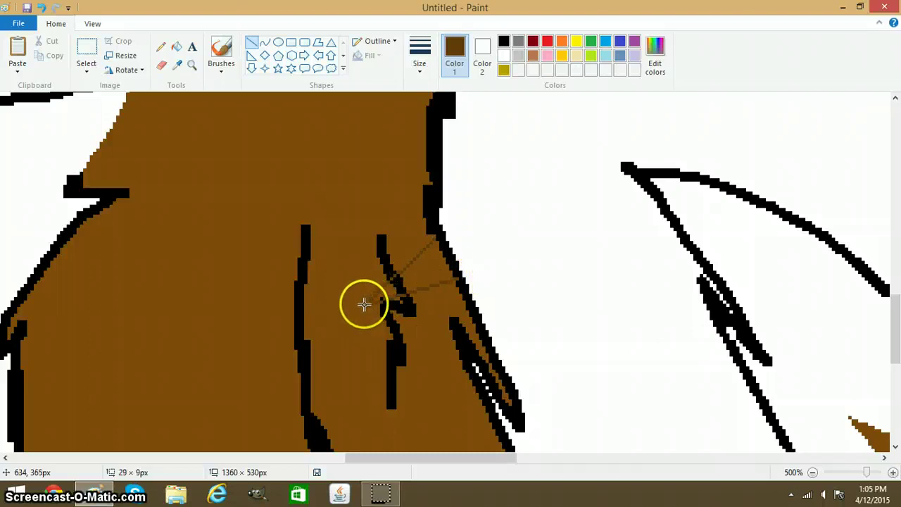
{"action": "scroll", "coordinate": [432, 333], "scroll_direction": "down", "scroll_amount": 3}
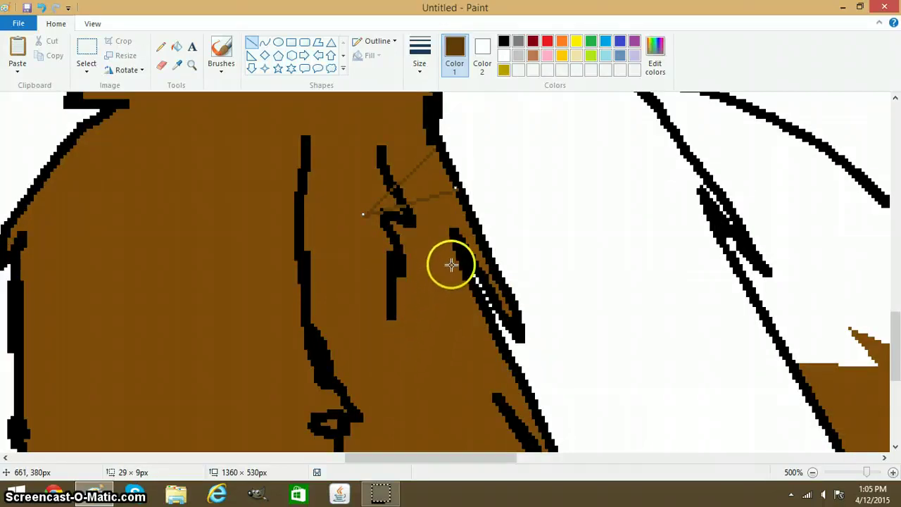
{"action": "left_click_drag", "start_coordinate": [451, 264], "coordinate": [392, 336]}
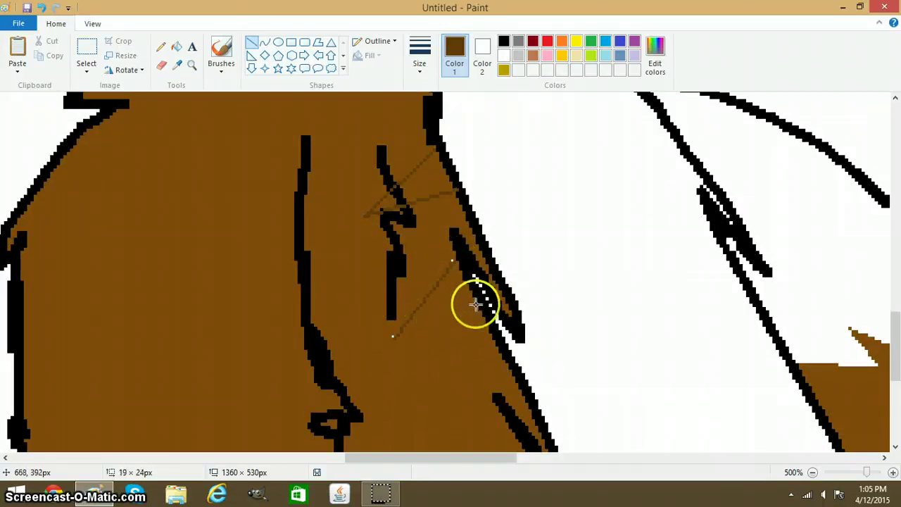
{"action": "mouse_move", "coordinate": [476, 304]}
{"action": "left_mouse_down"}
{"action": "mouse_move", "coordinate": [409, 339]}
{"action": "mouse_move", "coordinate": [392, 336]}
{"action": "left_mouse_up"}
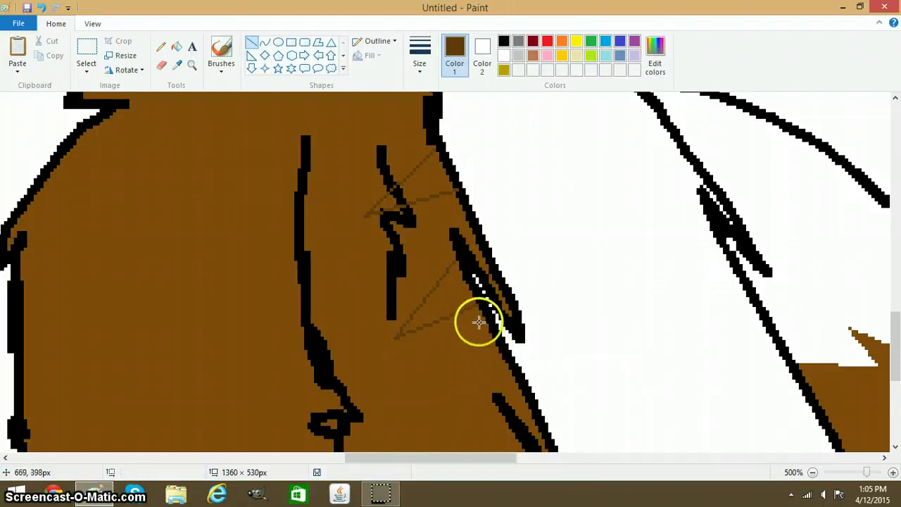
{"action": "left_click_drag", "start_coordinate": [486, 321], "coordinate": [432, 383]}
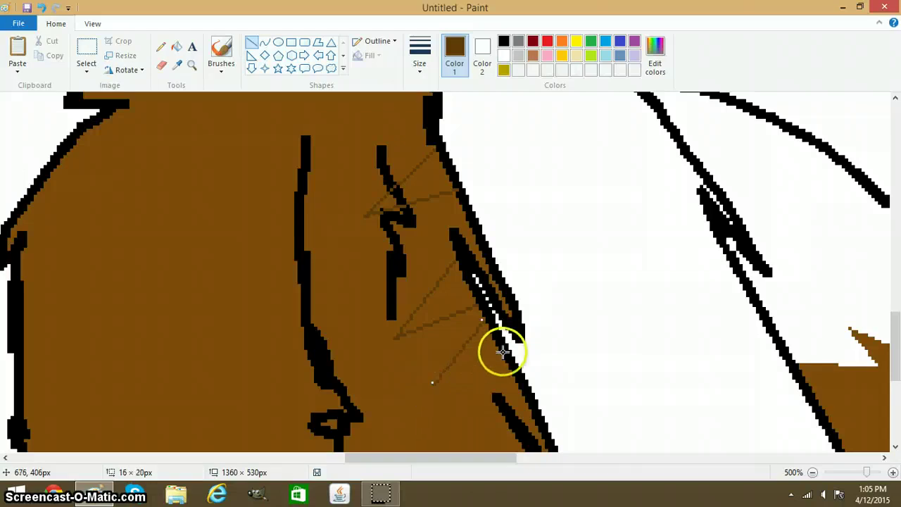
{"action": "left_click_drag", "start_coordinate": [498, 356], "coordinate": [443, 376]}
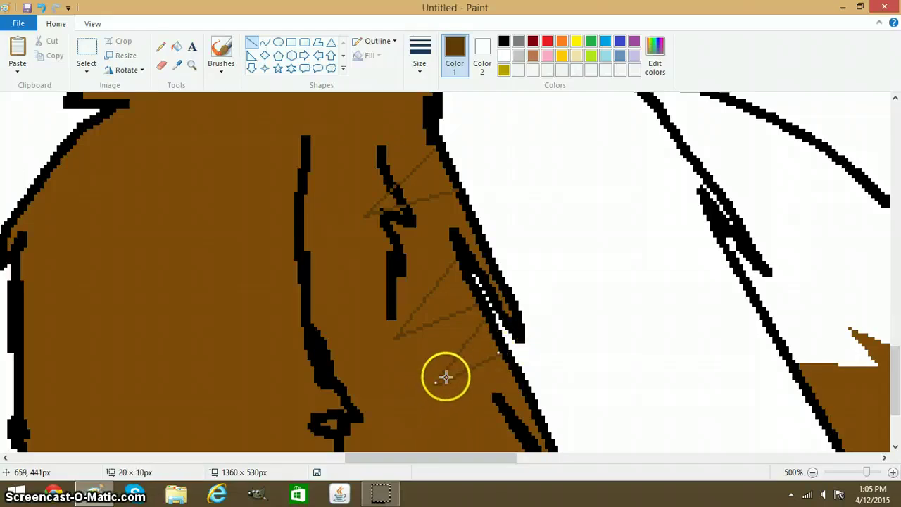
{"action": "scroll", "coordinate": [465, 349], "scroll_direction": "down", "scroll_amount": 3}
{"action": "scroll", "coordinate": [471, 327], "scroll_direction": "up", "scroll_amount": 1}
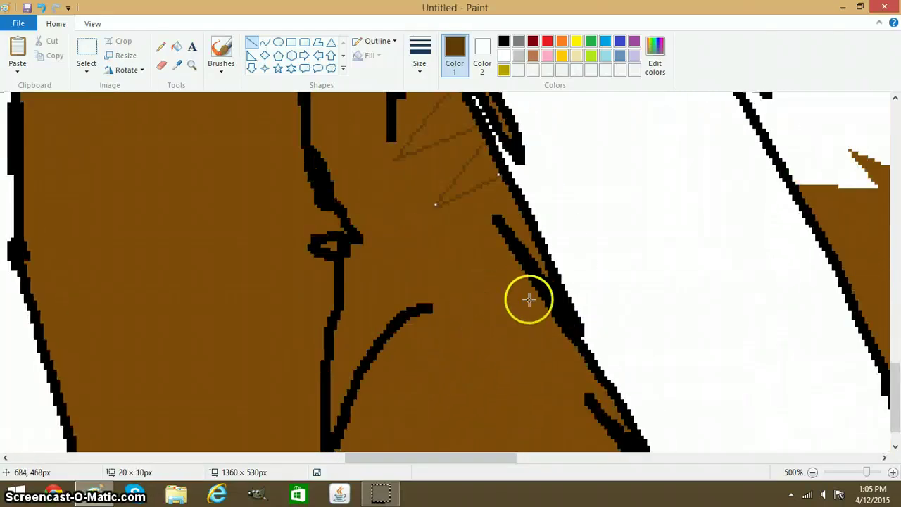
{"action": "scroll", "coordinate": [529, 298], "scroll_direction": "down", "scroll_amount": 1}
{"action": "scroll", "coordinate": [517, 265], "scroll_direction": "up", "scroll_amount": 2}
- Fill the outlined shoulder wedges darker brown and zoom back out
{"action": "left_click", "coordinate": [177, 47]}
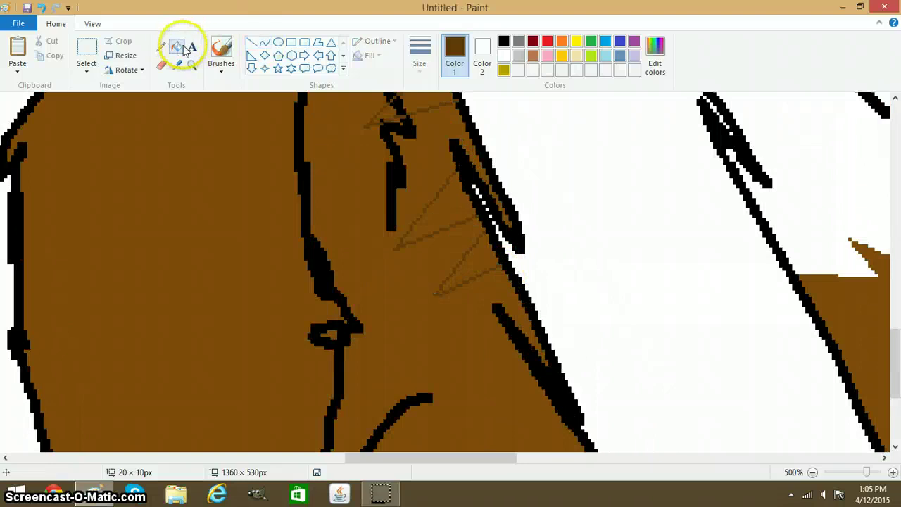
{"action": "scroll", "coordinate": [405, 112], "scroll_direction": "up", "scroll_amount": 2}
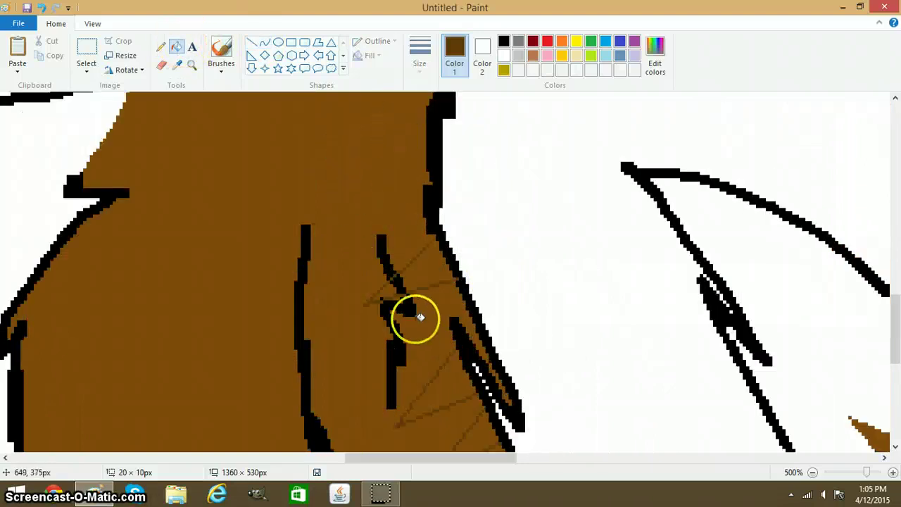
{"action": "left_click", "coordinate": [407, 278]}
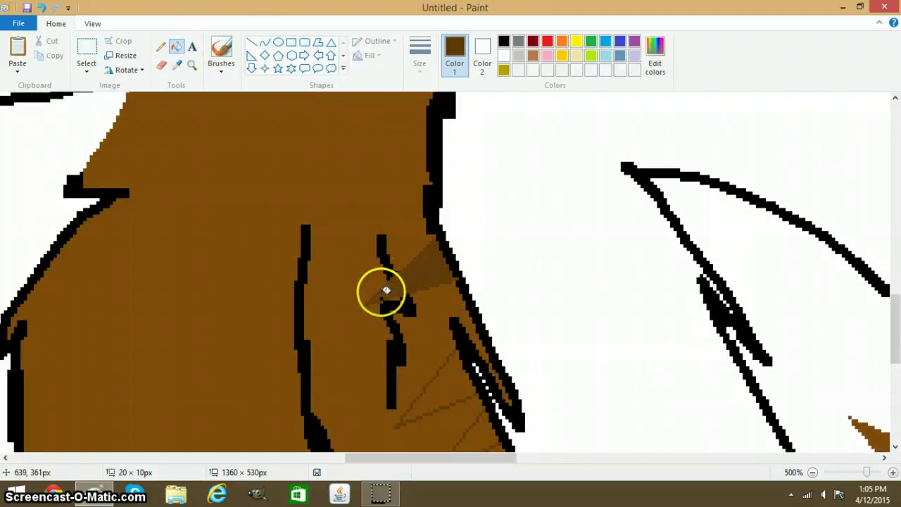
{"action": "left_click", "coordinate": [447, 397]}
{"action": "scroll", "coordinate": [447, 382], "scroll_direction": "down", "scroll_amount": 2}
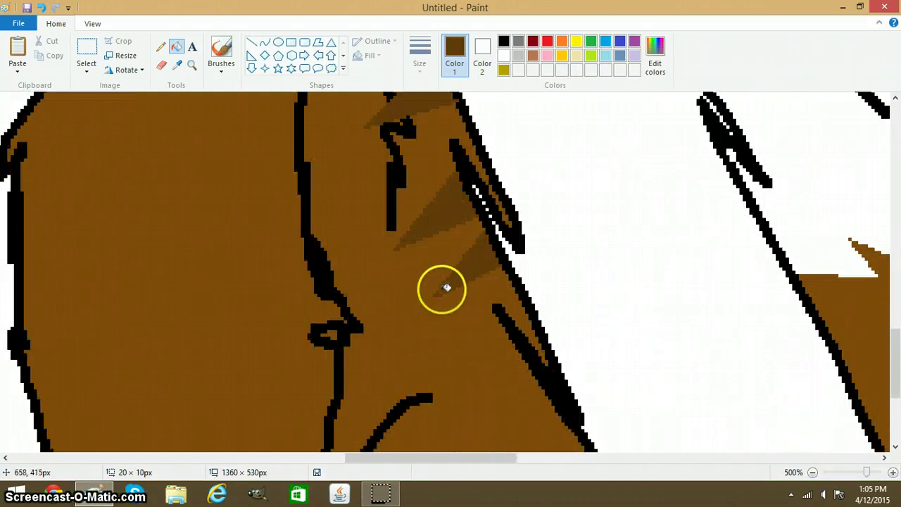
{"action": "left_click", "coordinate": [842, 473]}
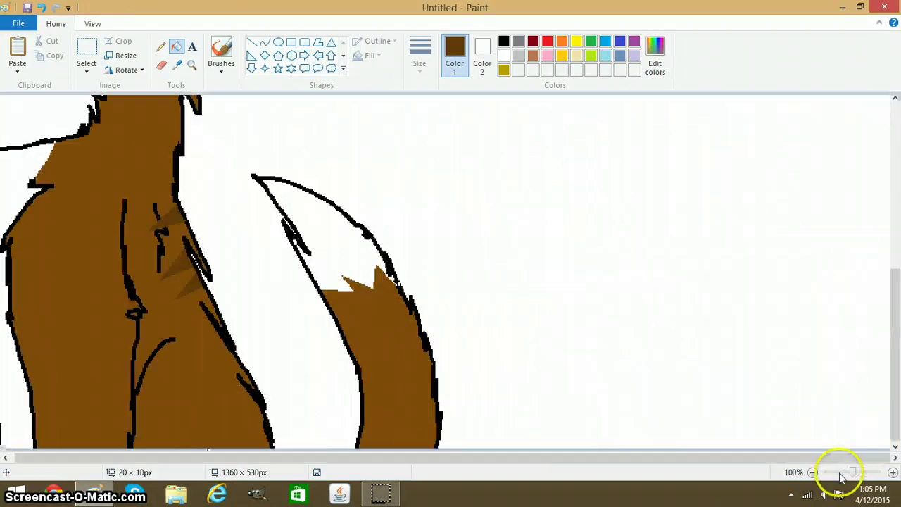
- Zoom into the tail and draw three thin brown stripe lines with the Line tool
{"action": "left_click", "coordinate": [842, 472]}
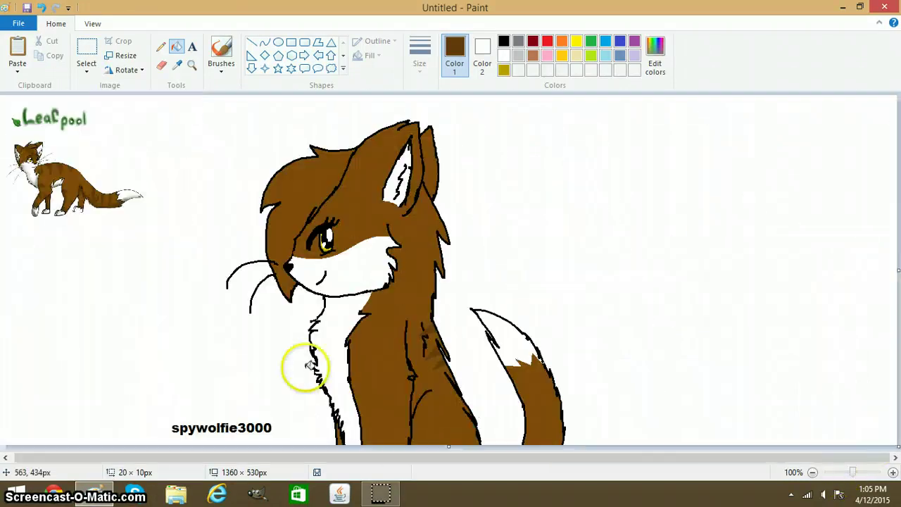
{"action": "left_click", "coordinate": [192, 66]}
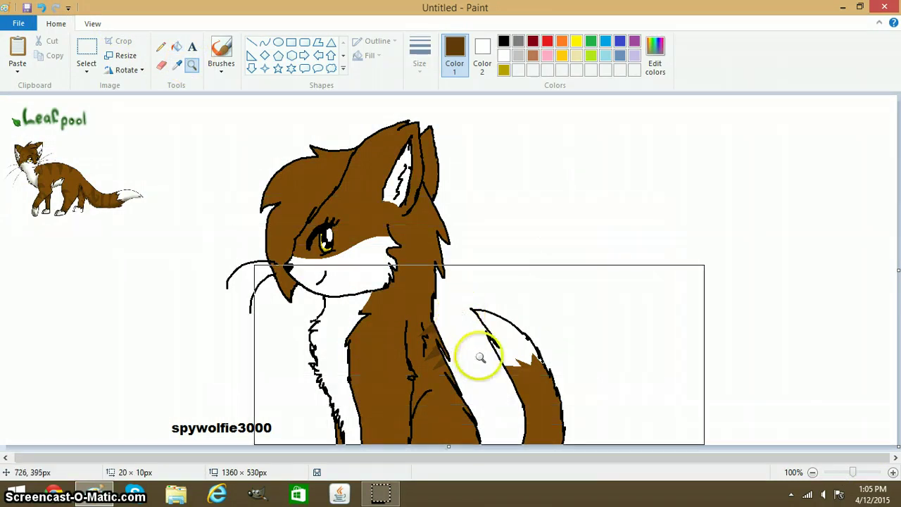
{"action": "left_click", "coordinate": [541, 326]}
{"action": "left_click", "coordinate": [527, 352]}
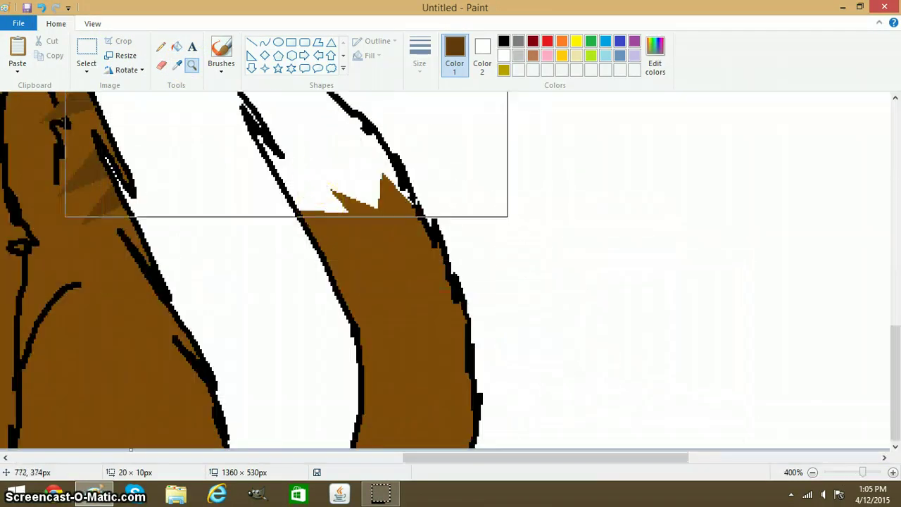
{"action": "left_click", "coordinate": [251, 42]}
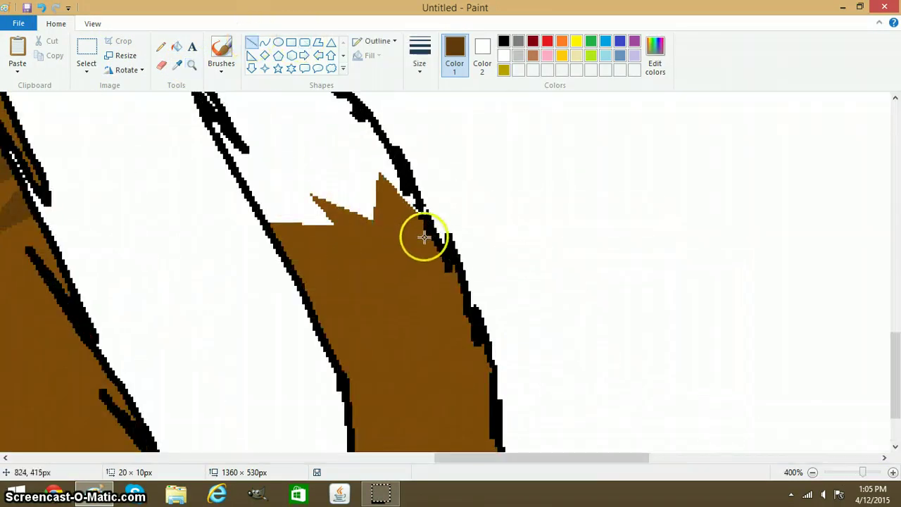
{"action": "left_click_drag", "start_coordinate": [424, 236], "coordinate": [370, 307]}
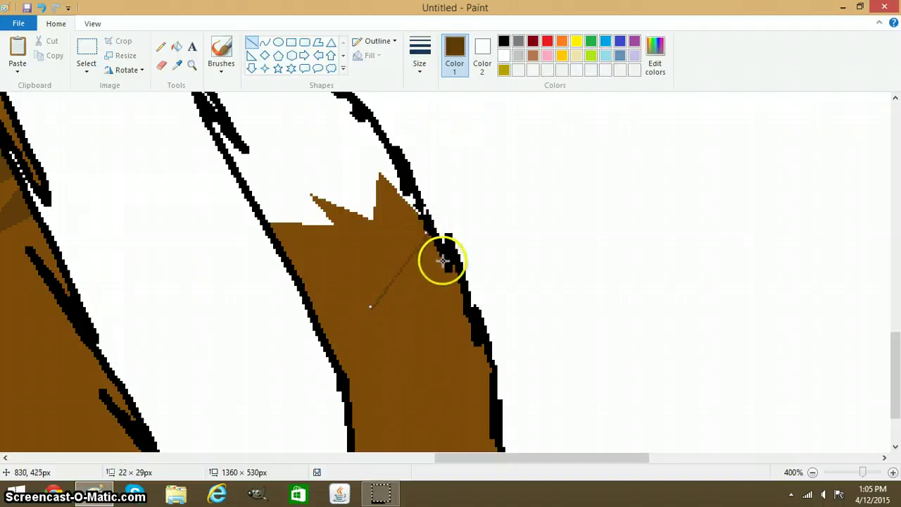
{"action": "left_click_drag", "start_coordinate": [442, 261], "coordinate": [372, 309]}
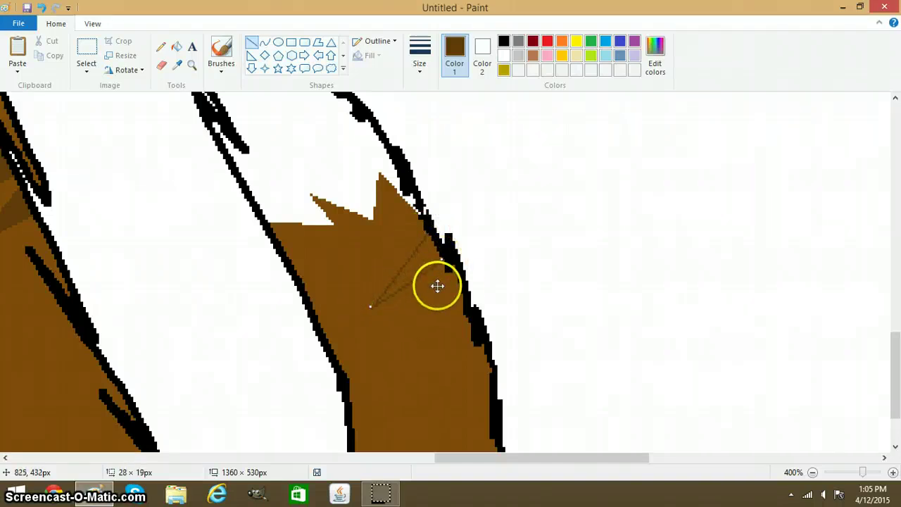
{"action": "left_click_drag", "start_coordinate": [459, 282], "coordinate": [425, 347]}
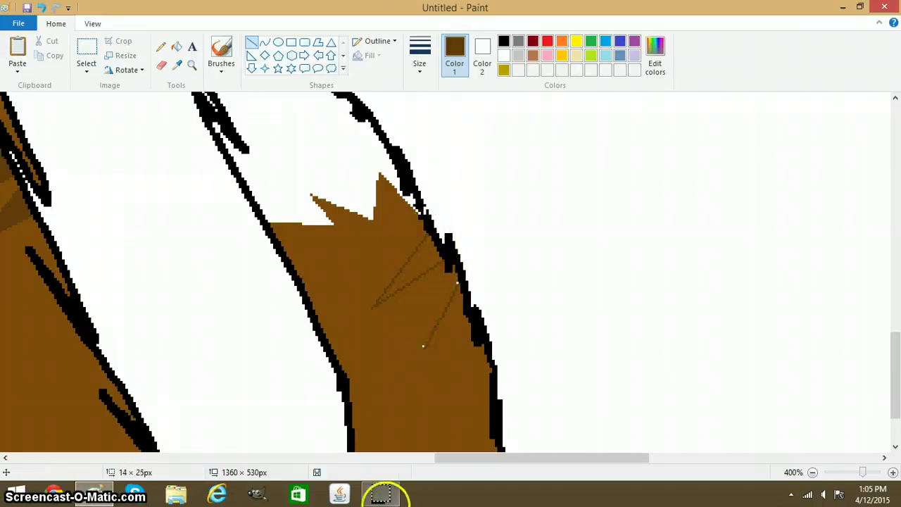
{"action": "left_click", "coordinate": [161, 47]}
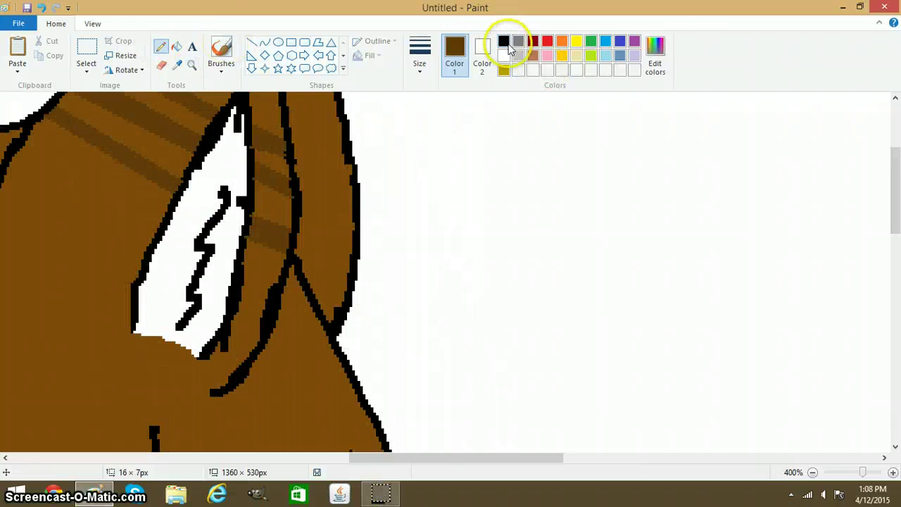
{"action": "left_click", "coordinate": [503, 41]}
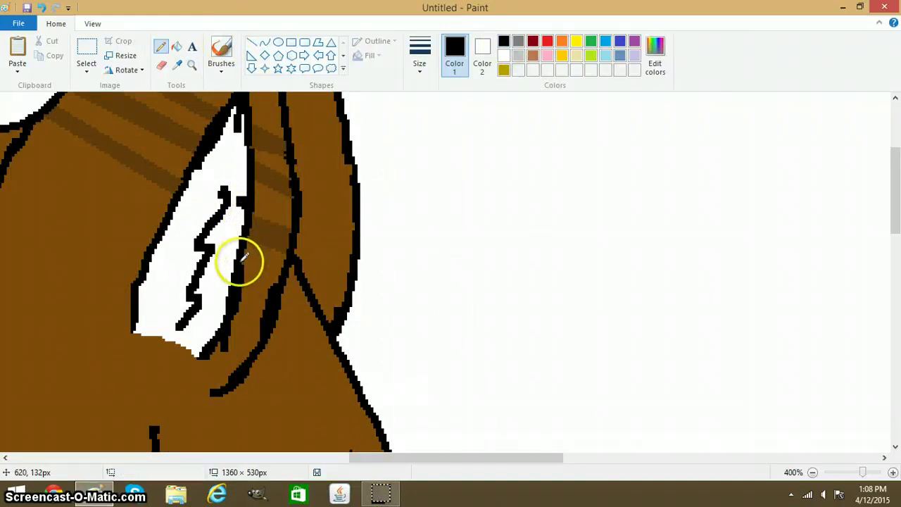
- Zoom out to the whole cat, then magnify back onto its ear
{"action": "scroll", "coordinate": [240, 254], "scroll_direction": "up", "scroll_amount": 5}
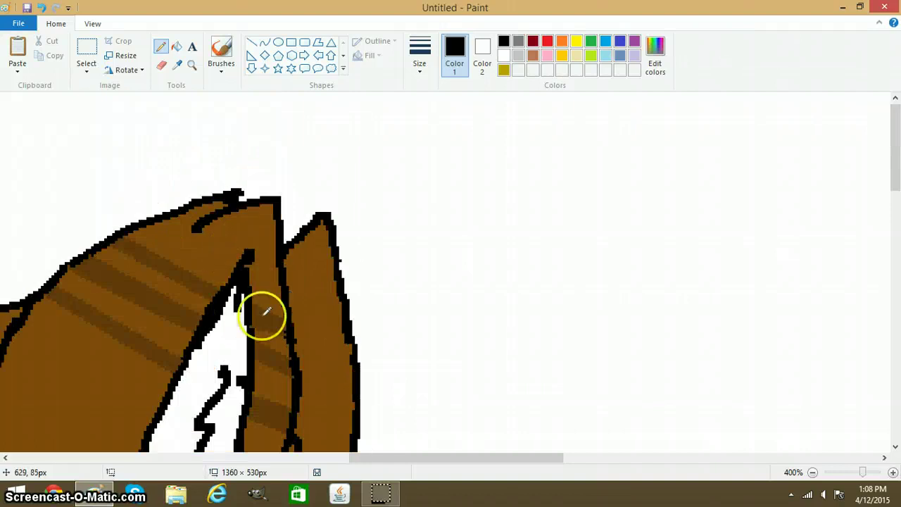
{"action": "left_click", "coordinate": [836, 475]}
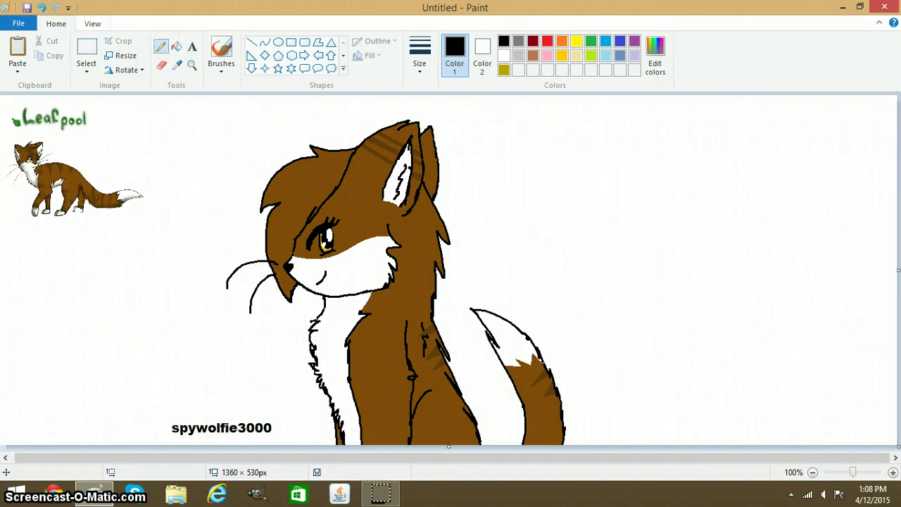
{"action": "left_click", "coordinate": [192, 65]}
{"action": "left_click", "coordinate": [388, 141]}
{"action": "left_click", "coordinate": [386, 178]}
- Pick the dark brown and draw several straight stripe lines across the zoomed-in ear
{"action": "left_click", "coordinate": [341, 206]}
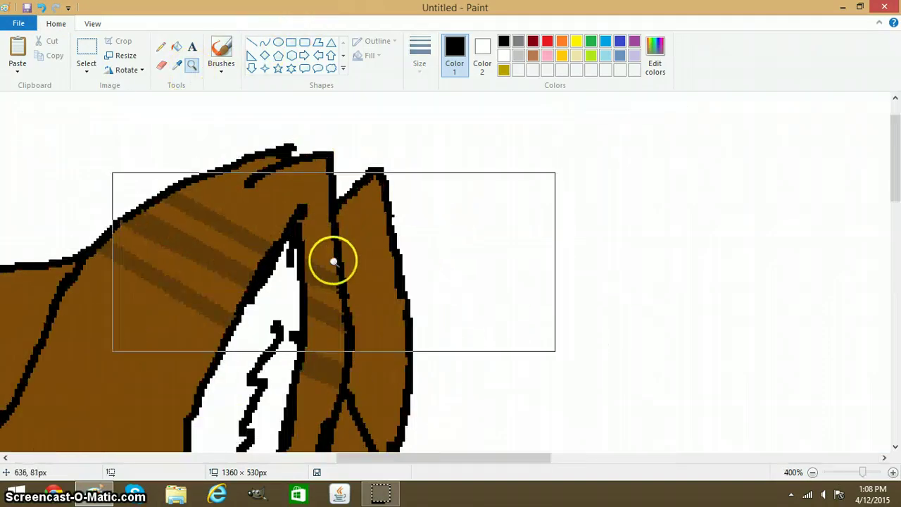
{"action": "left_click", "coordinate": [334, 258]}
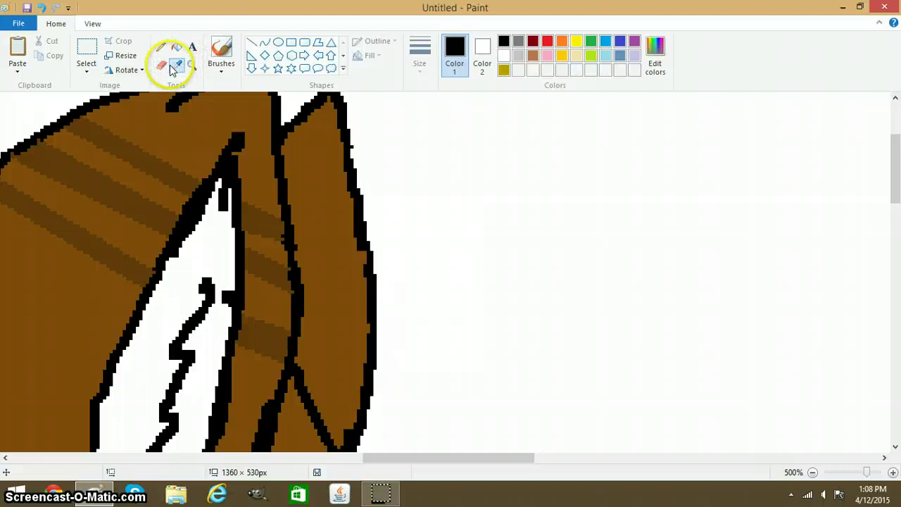
{"action": "left_click", "coordinate": [155, 167]}
{"action": "left_click", "coordinate": [251, 42]}
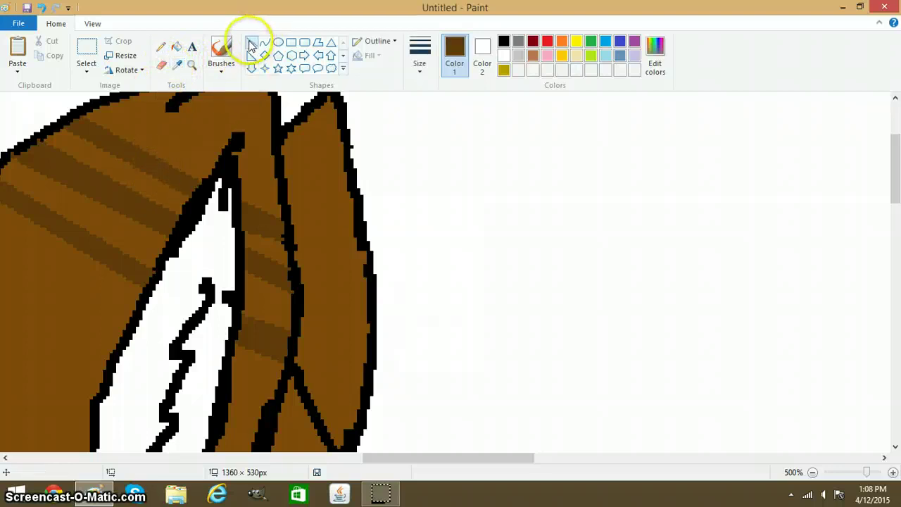
{"action": "left_click_drag", "start_coordinate": [296, 224], "coordinate": [353, 242]}
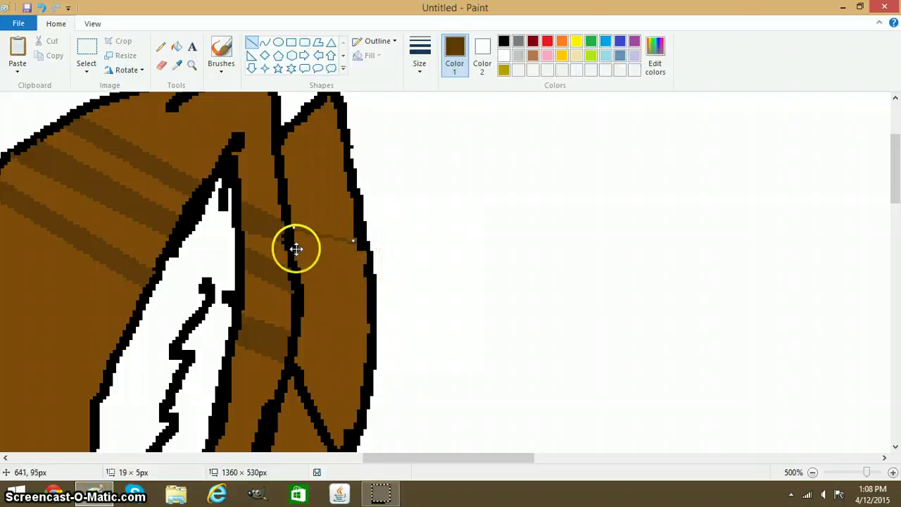
{"action": "left_click_drag", "start_coordinate": [362, 265], "coordinate": [303, 246]}
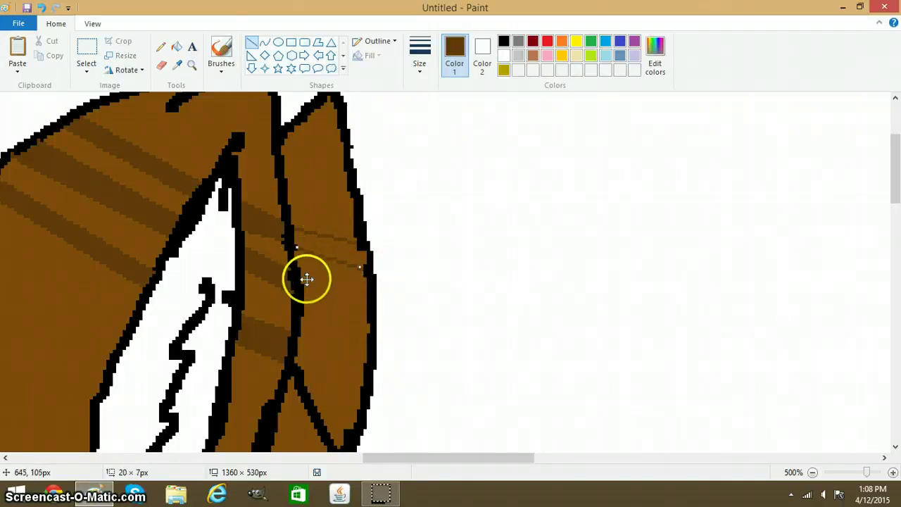
{"action": "left_click", "coordinate": [301, 275]}
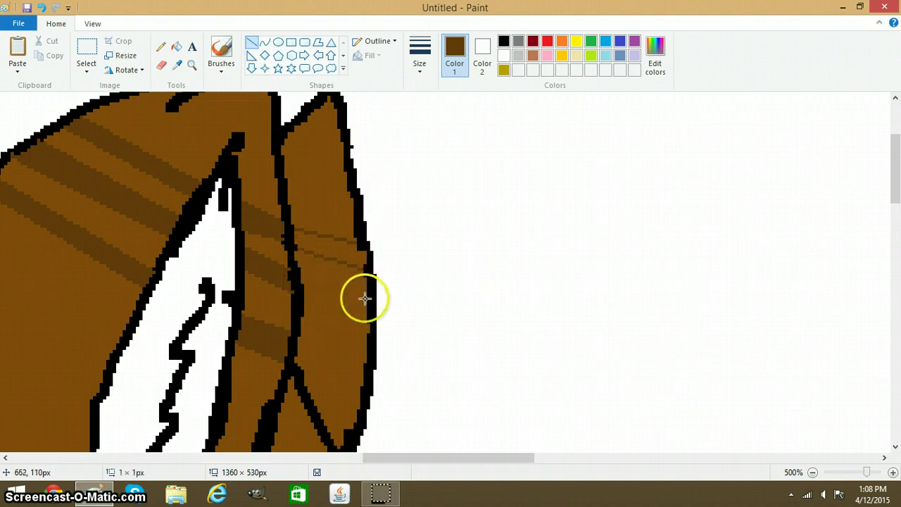
{"action": "left_click_drag", "start_coordinate": [365, 298], "coordinate": [303, 266]}
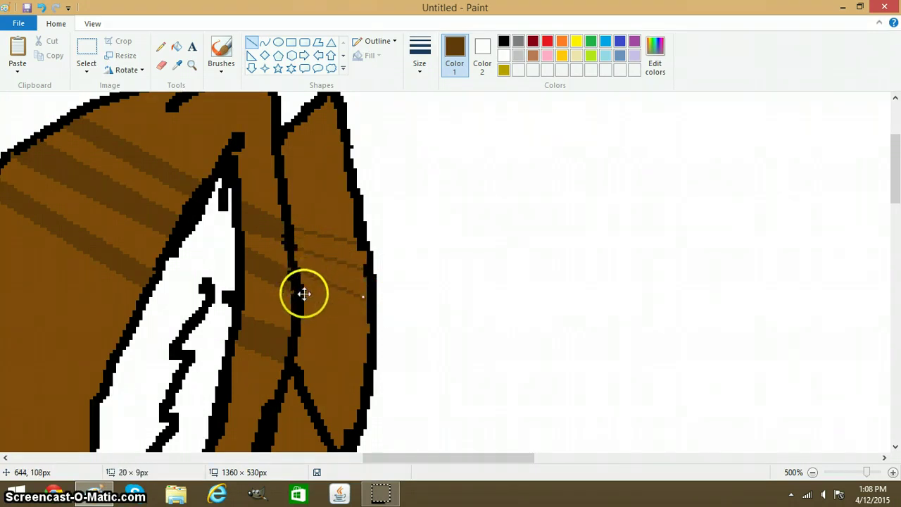
{"action": "left_click_drag", "start_coordinate": [373, 322], "coordinate": [327, 299]}
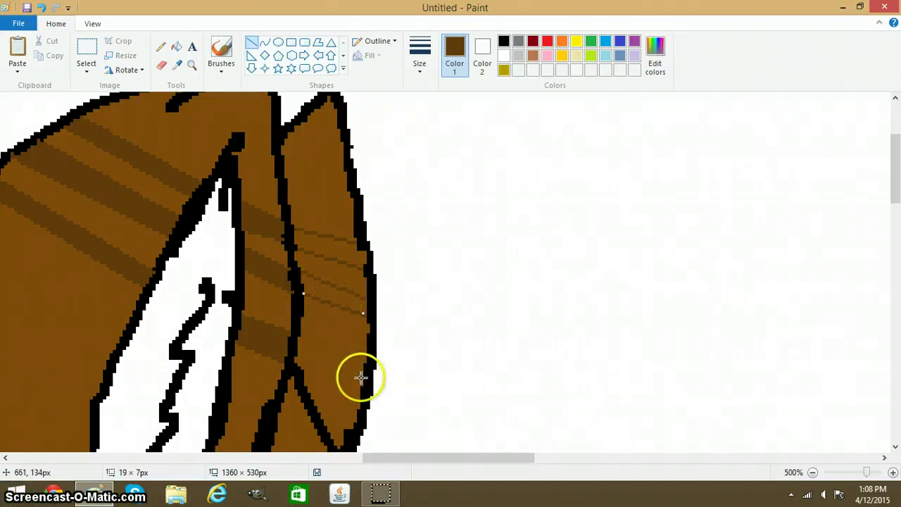
{"action": "left_click_drag", "start_coordinate": [369, 367], "coordinate": [302, 337]}
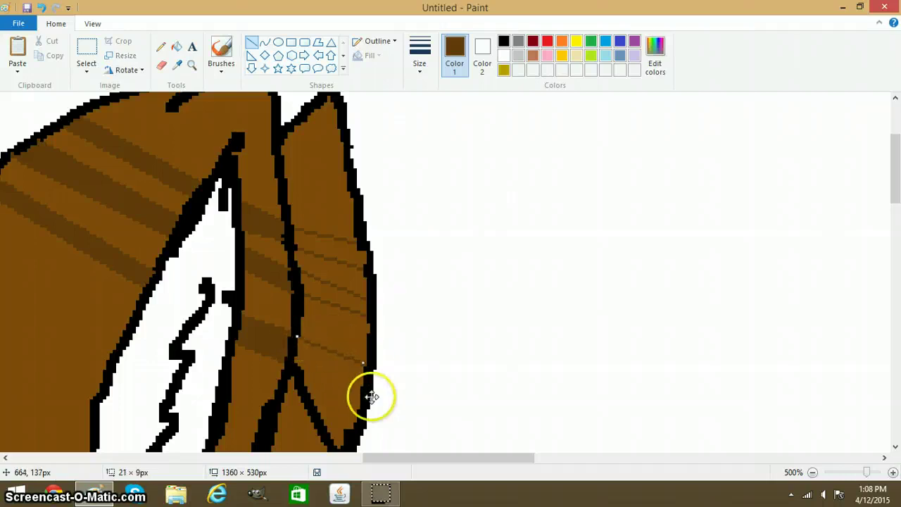
{"action": "left_click_drag", "start_coordinate": [361, 396], "coordinate": [297, 363]}
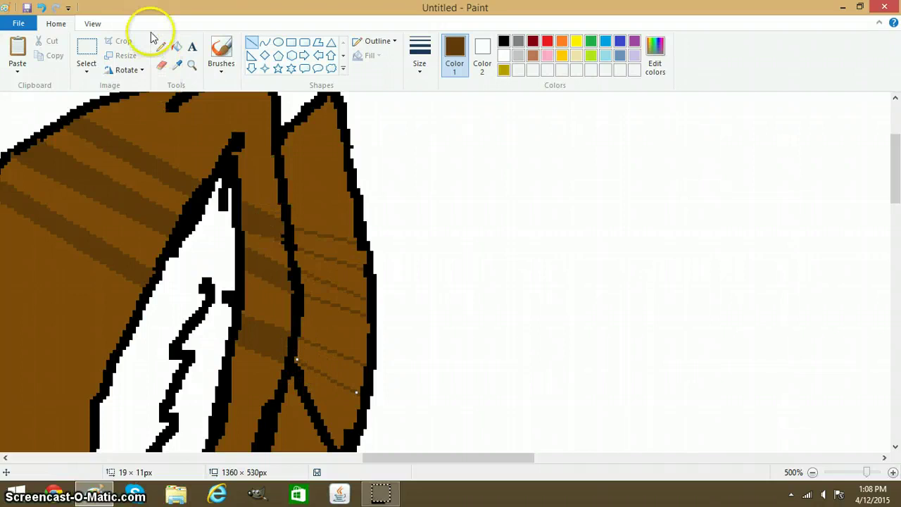
- Fill the ear's stripe bands dark brown, undo the stray background fill, and zoom out
{"action": "left_click", "coordinate": [176, 46]}
{"action": "left_click", "coordinate": [319, 231]}
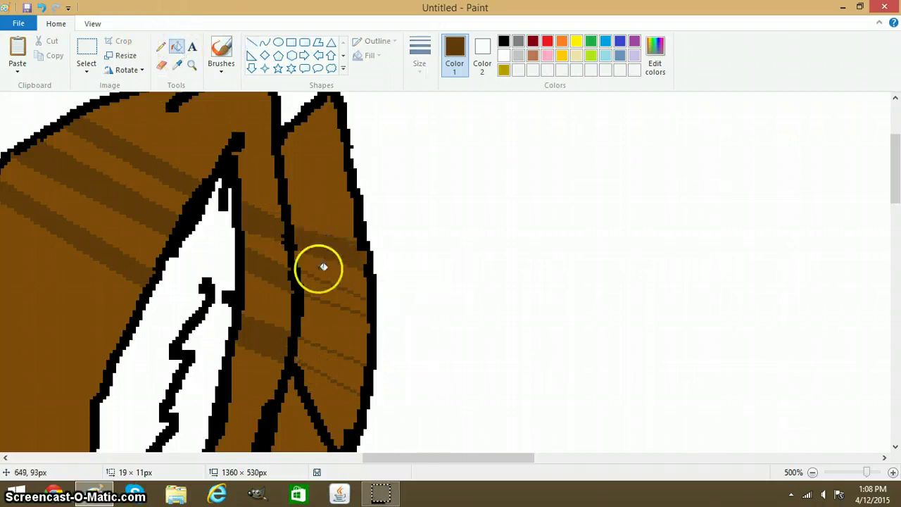
{"action": "left_click", "coordinate": [341, 374]}
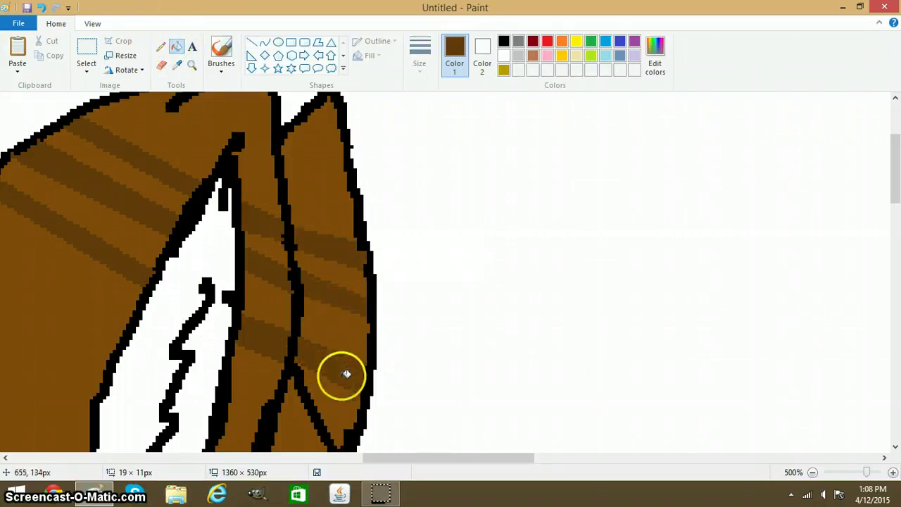
{"action": "left_click", "coordinate": [838, 474]}
{"action": "left_click", "coordinate": [510, 450]}
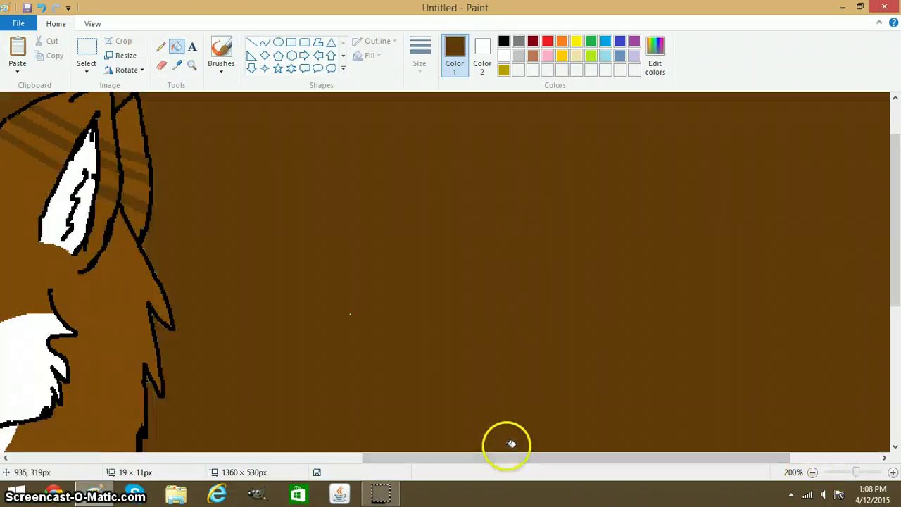
{"action": "left_click", "coordinate": [44, 8]}
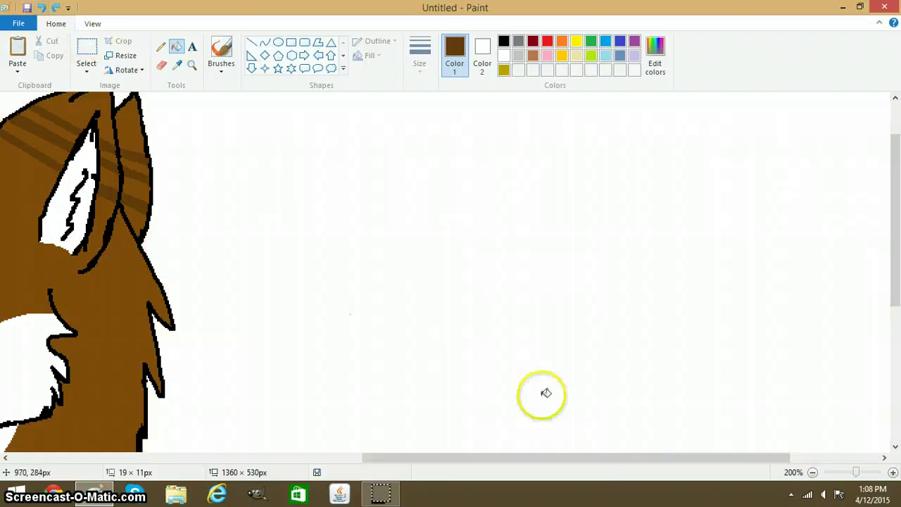
{"action": "left_click_drag", "start_coordinate": [461, 479], "coordinate": [160, 423]}
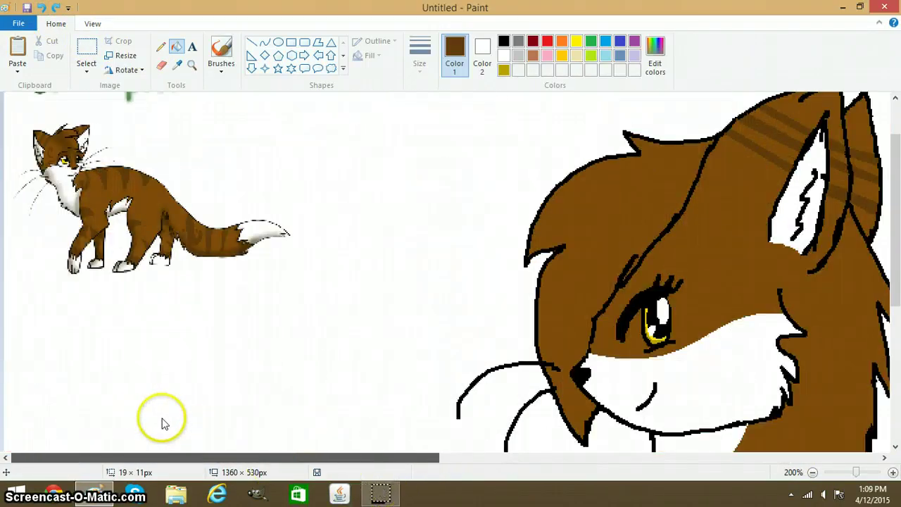
{"action": "left_click", "coordinate": [845, 476]}
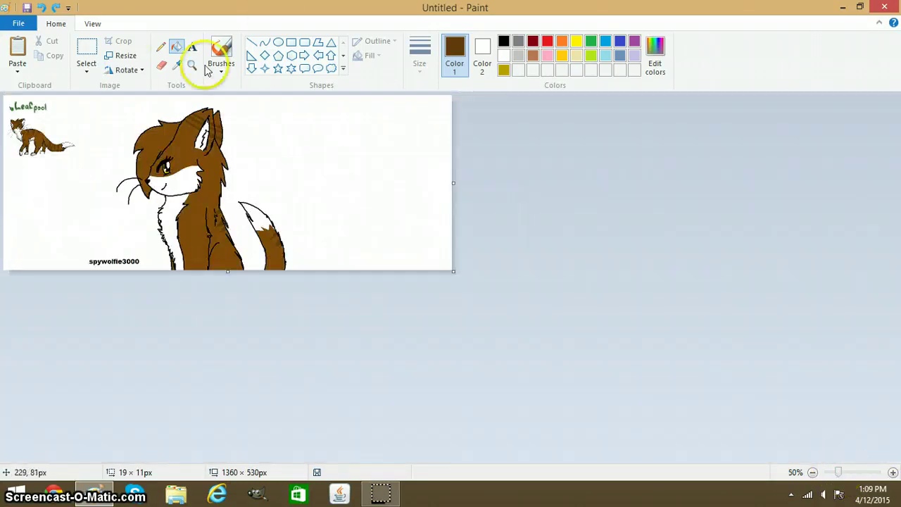
- Magnify the cat's eye and set up a white Pencil
{"action": "left_click", "coordinate": [192, 65]}
{"action": "left_click", "coordinate": [28, 235]}
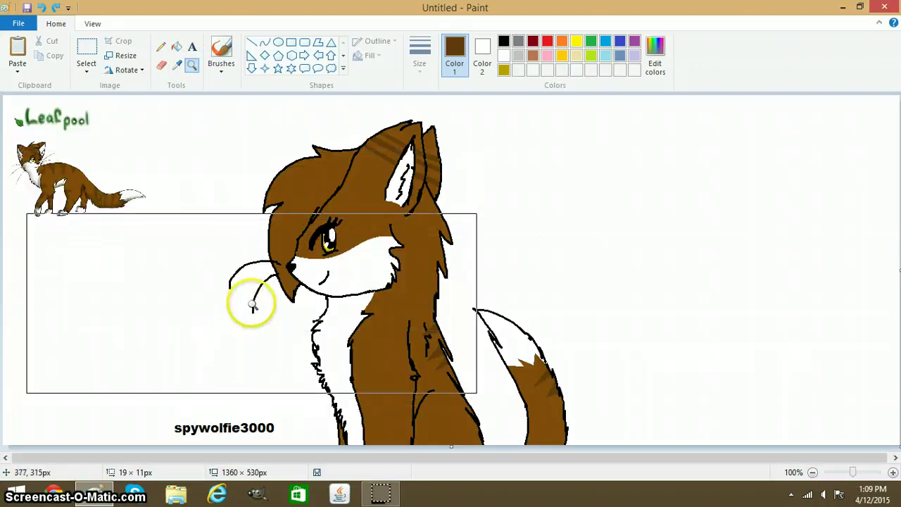
{"action": "left_click", "coordinate": [346, 266]}
{"action": "left_click", "coordinate": [346, 210]}
{"action": "left_click", "coordinate": [328, 227]}
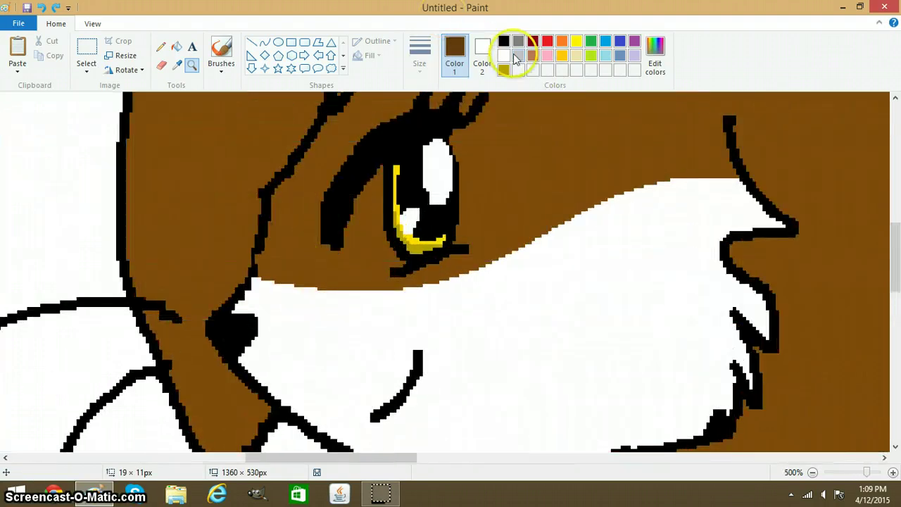
{"action": "left_click", "coordinate": [505, 55]}
{"action": "left_click", "coordinate": [160, 47]}
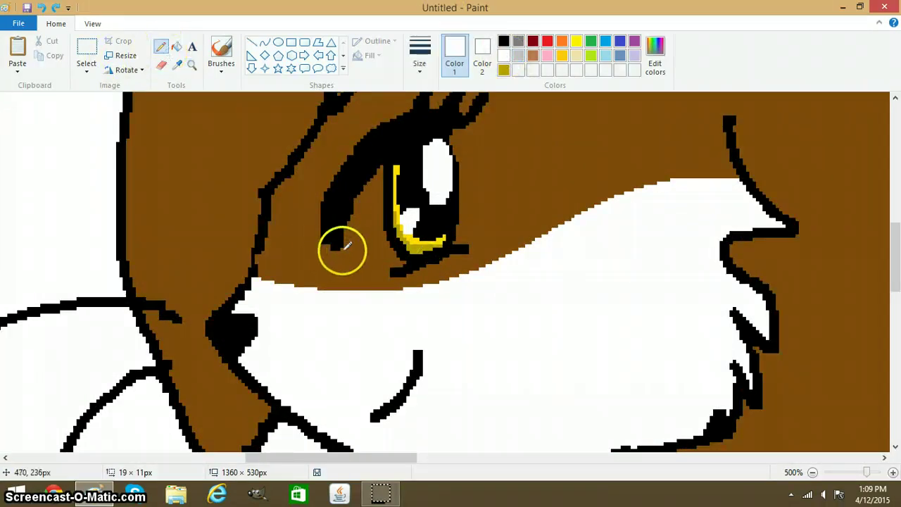
- Draw white lines below and right of the eye and fill the enclosed areas white
{"action": "left_click_drag", "start_coordinate": [340, 249], "coordinate": [391, 274]}
{"action": "left_click_drag", "start_coordinate": [475, 125], "coordinate": [478, 232]}
{"action": "left_click", "coordinate": [176, 46]}
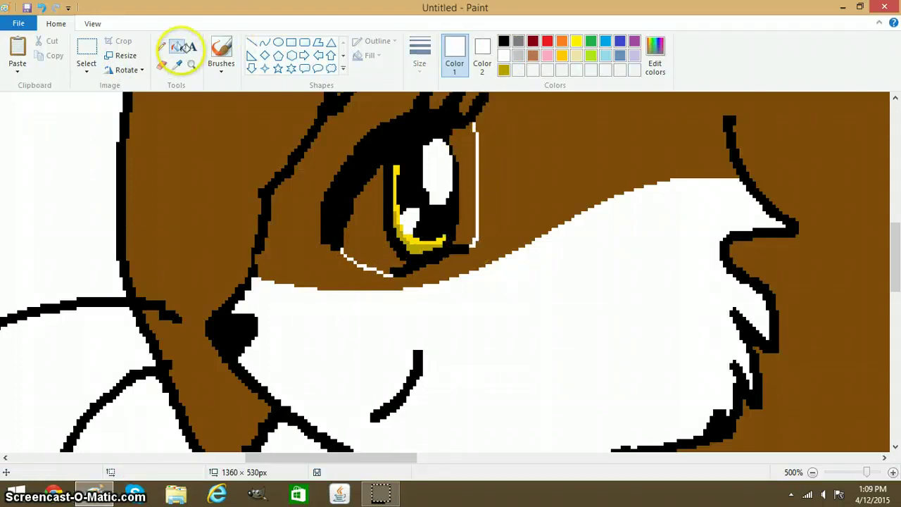
{"action": "left_click", "coordinate": [355, 211]}
{"action": "left_click", "coordinate": [463, 176]}
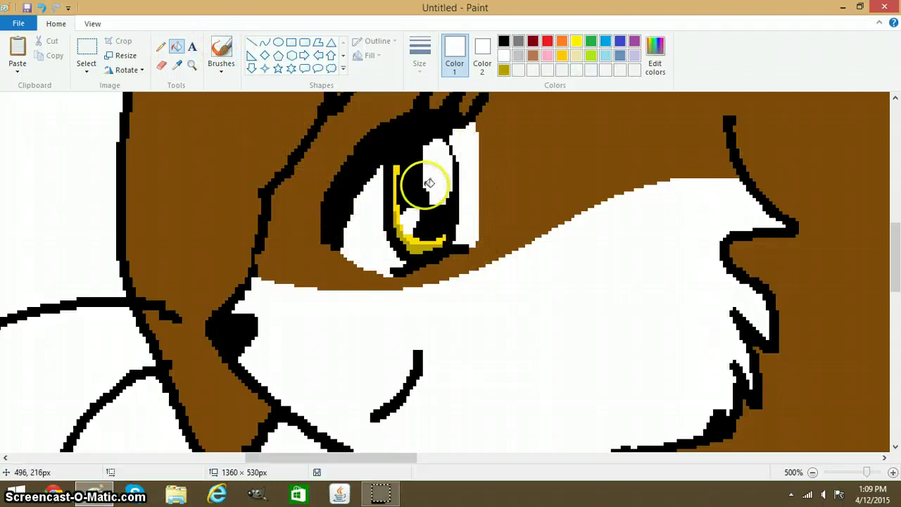
{"action": "scroll", "coordinate": [244, 438], "scroll_direction": "up", "scroll_amount": 3}
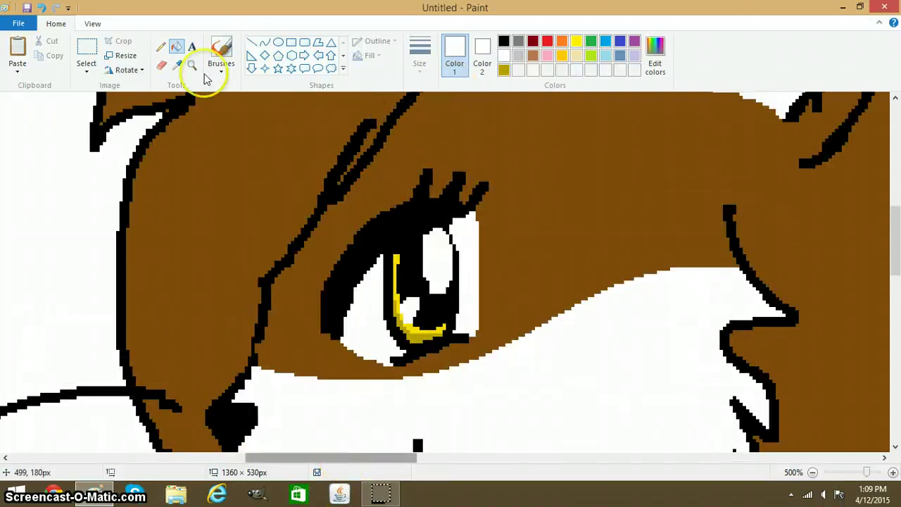
{"action": "left_click", "coordinate": [179, 65]}
- Pick the brown fur colour, draw a stroke along the upper eyelid, and fill that band
{"action": "scroll", "coordinate": [563, 394], "scroll_direction": "up", "scroll_amount": 5}
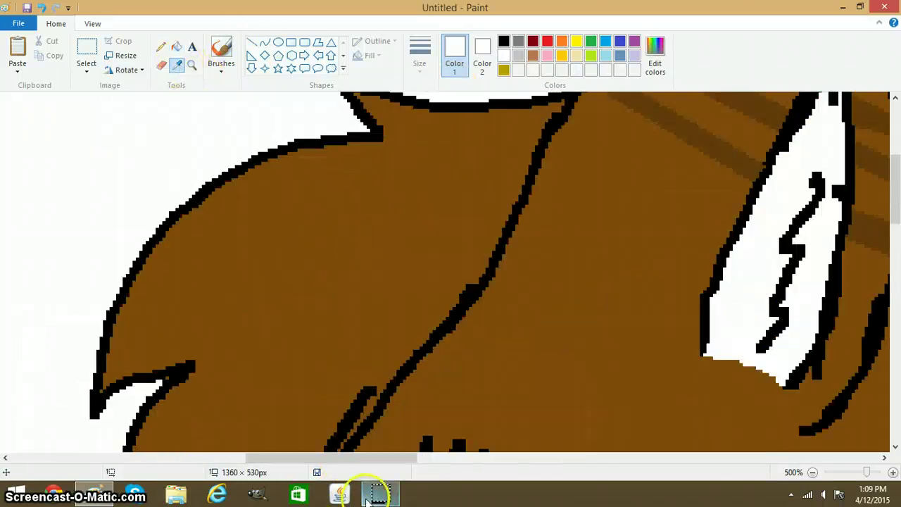
{"action": "left_click_drag", "start_coordinate": [399, 458], "coordinate": [125, 458]}
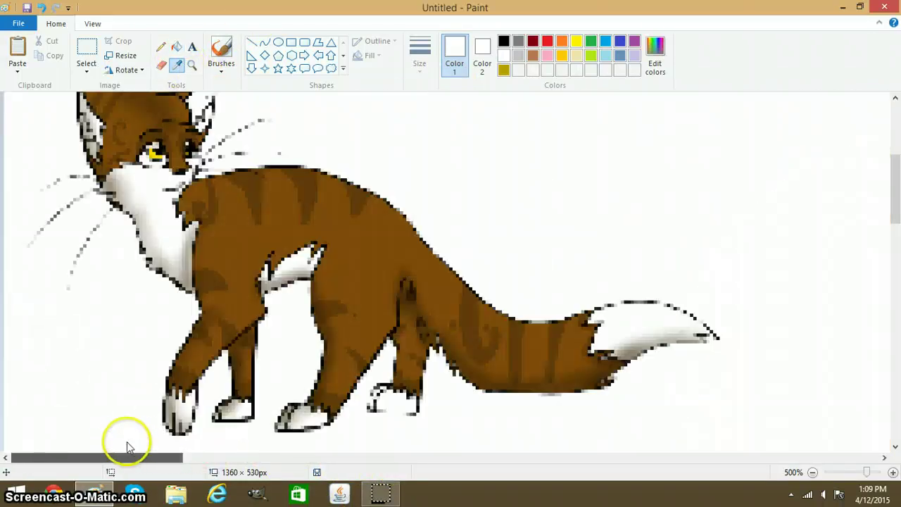
{"action": "left_click", "coordinate": [251, 179]}
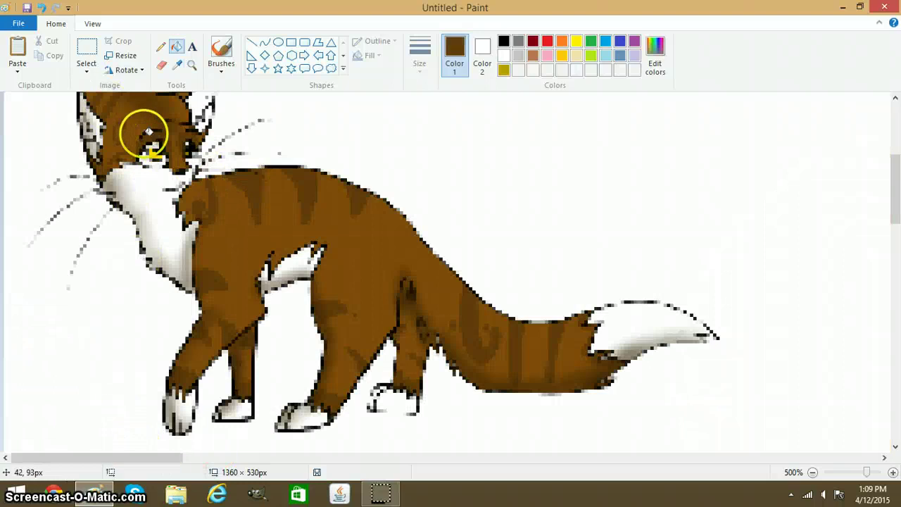
{"action": "left_click_drag", "start_coordinate": [62, 459], "coordinate": [331, 493]}
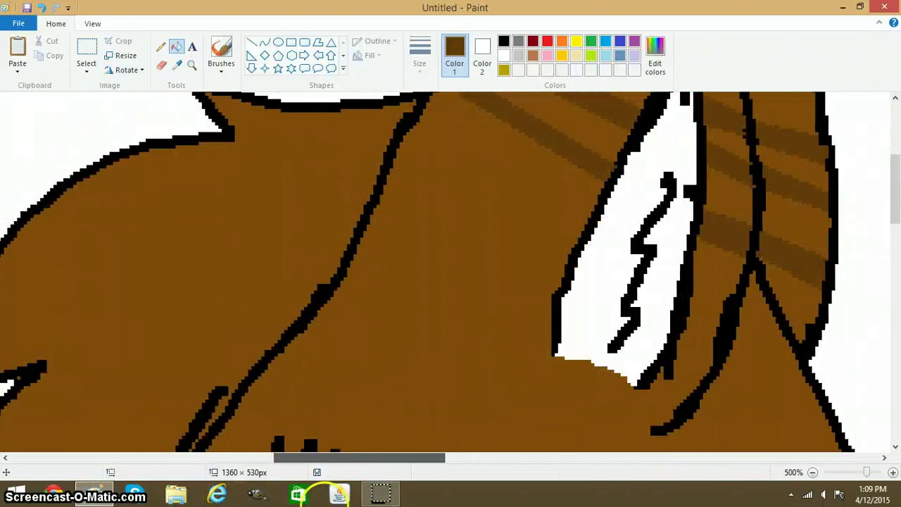
{"action": "scroll", "coordinate": [291, 367], "scroll_direction": "down", "scroll_amount": 4}
{"action": "left_click", "coordinate": [161, 46]}
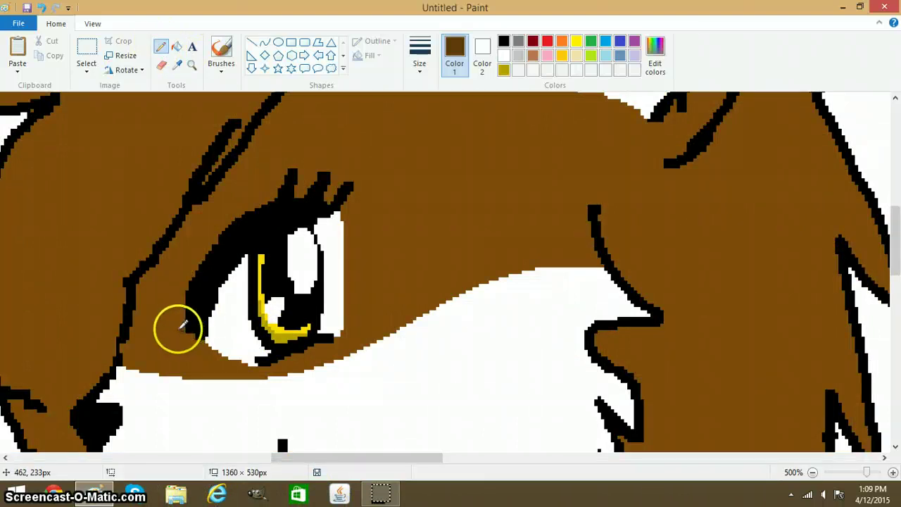
{"action": "left_click_drag", "start_coordinate": [180, 279], "coordinate": [198, 236]}
{"action": "left_click_drag", "start_coordinate": [225, 203], "coordinate": [264, 184]}
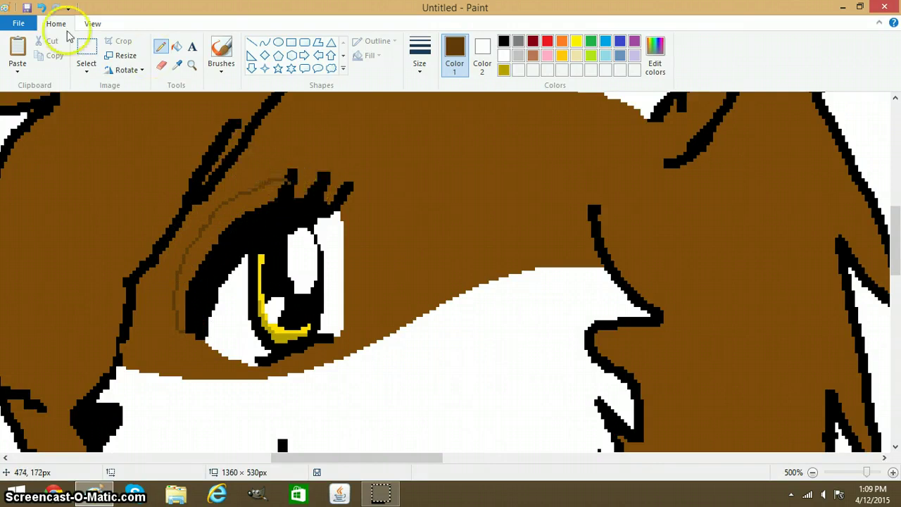
{"action": "key", "text": "ctrl+z"}
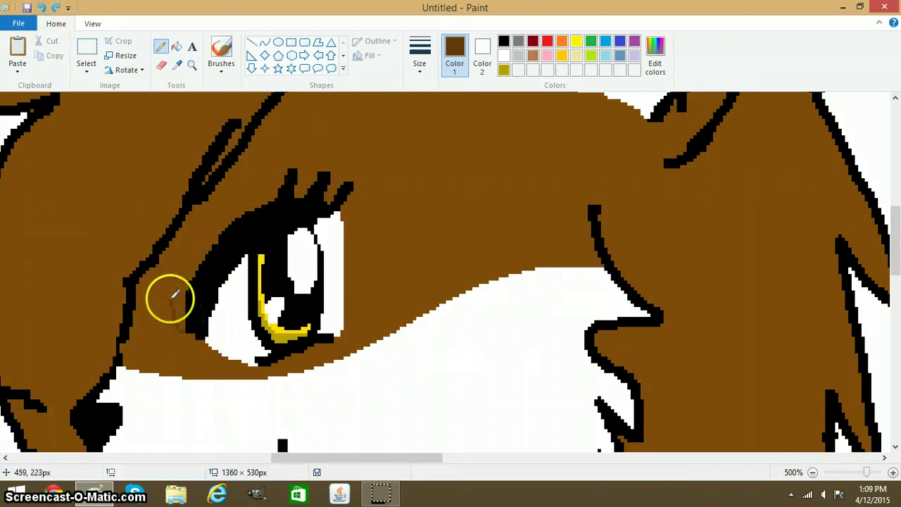
{"action": "left_click_drag", "start_coordinate": [192, 240], "coordinate": [256, 181]}
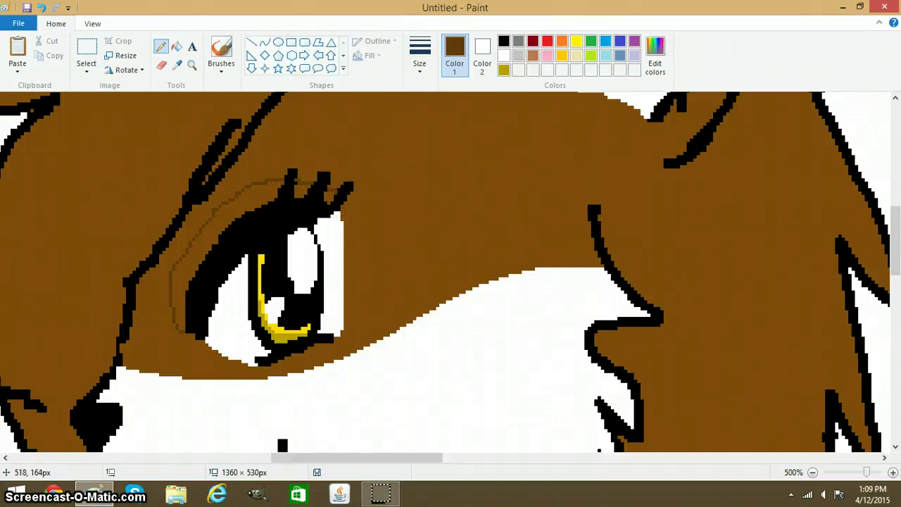
{"action": "left_click", "coordinate": [177, 48]}
{"action": "left_click", "coordinate": [204, 239]}
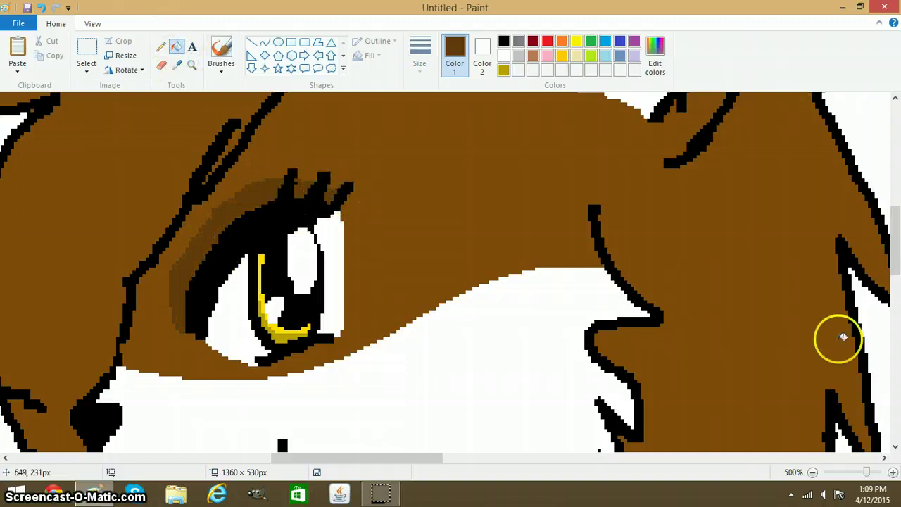
- Trace the eye's right and lower-left edges dark brown and fill both gaps
{"action": "left_click", "coordinate": [160, 46]}
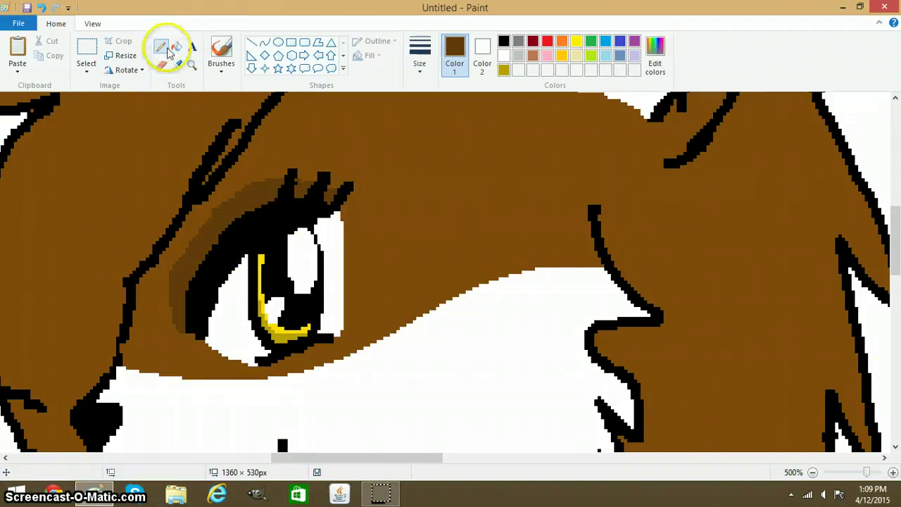
{"action": "left_click_drag", "start_coordinate": [346, 199], "coordinate": [338, 336]}
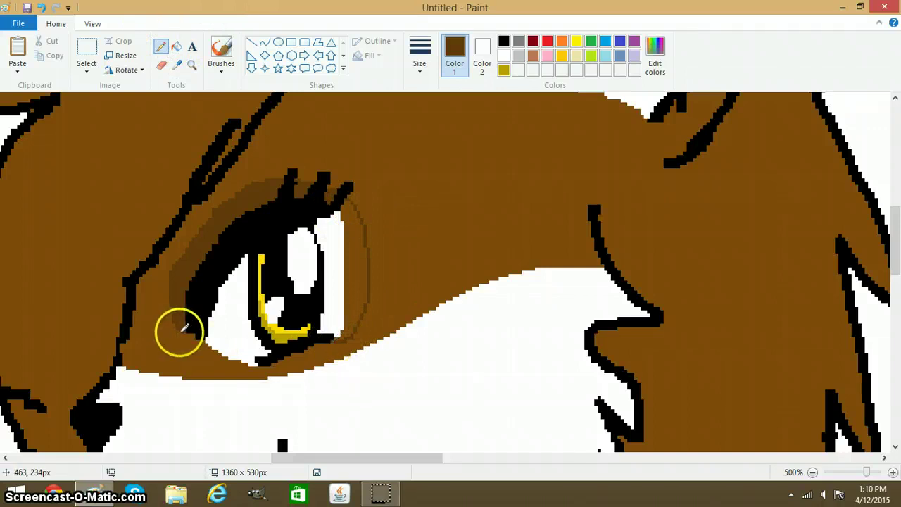
{"action": "mouse_move", "coordinate": [176, 326]}
{"action": "left_mouse_down"}
{"action": "mouse_move", "coordinate": [207, 352]}
{"action": "mouse_move", "coordinate": [244, 365]}
{"action": "left_mouse_up"}
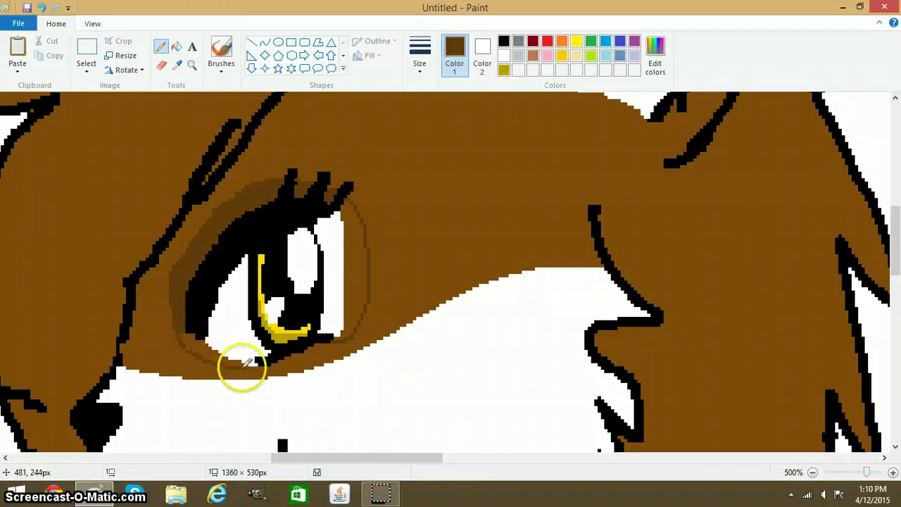
{"action": "left_click", "coordinate": [177, 47]}
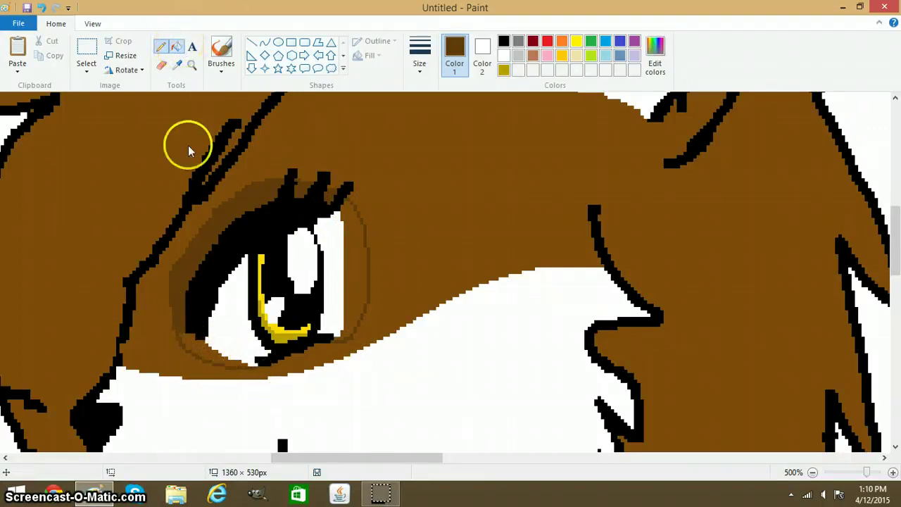
{"action": "left_click", "coordinate": [210, 346]}
{"action": "left_click", "coordinate": [352, 257]}
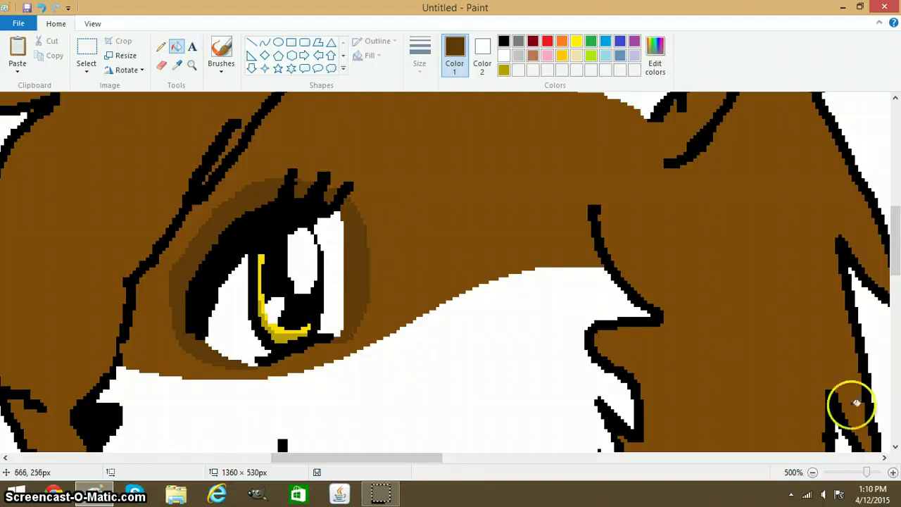
- Zoom to the full drawing and delete the Leafpool title, small reference cat and signature
{"action": "left_click", "coordinate": [842, 473]}
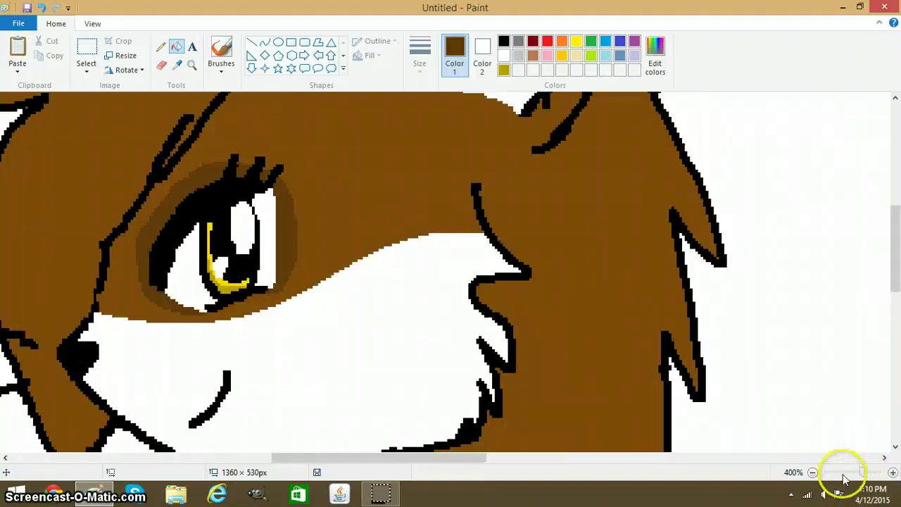
{"action": "left_click", "coordinate": [842, 473]}
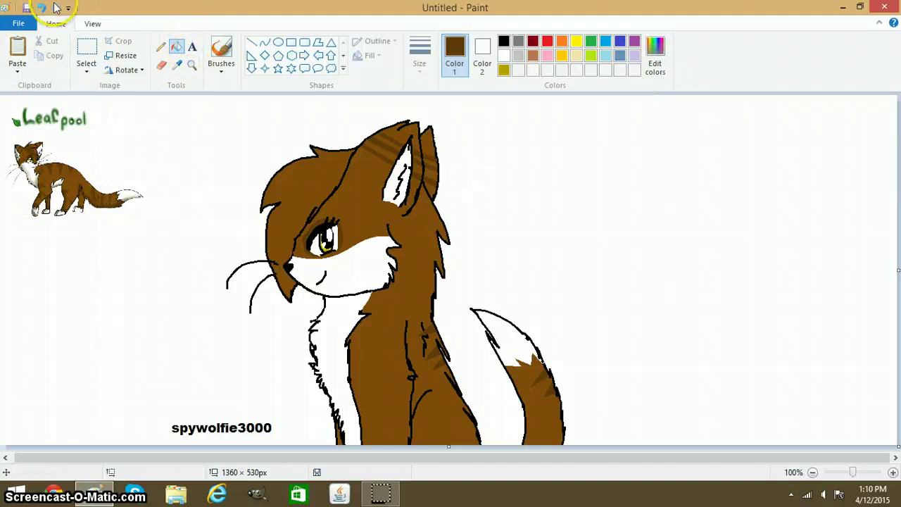
{"action": "left_click", "coordinate": [83, 54]}
{"action": "left_click_drag", "start_coordinate": [164, 230], "coordinate": [3, 91]}
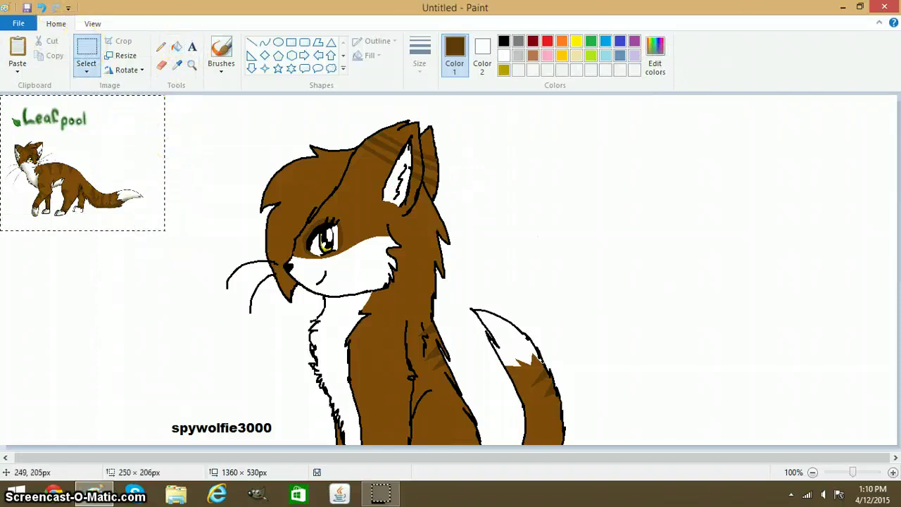
{"action": "right_click", "coordinate": [62, 136]}
{"action": "left_click", "coordinate": [96, 233]}
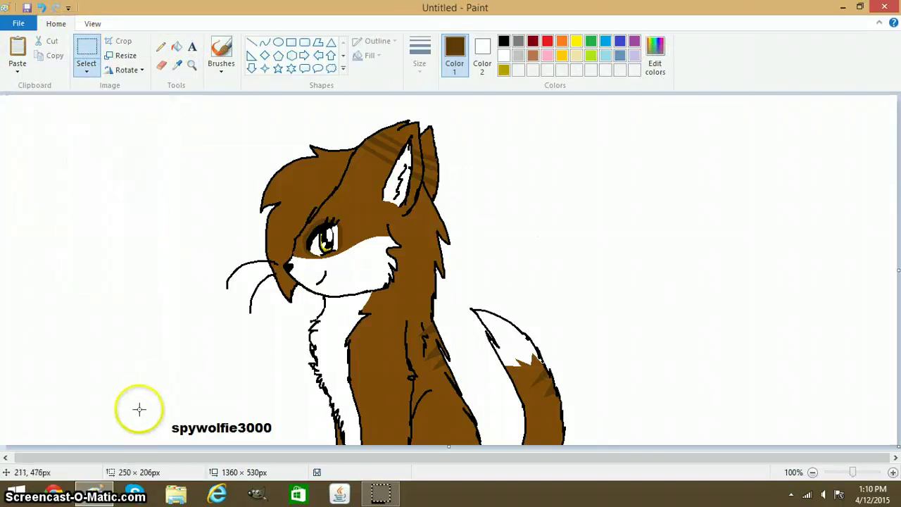
{"action": "mouse_move", "coordinate": [153, 407]}
{"action": "left_mouse_down"}
{"action": "mouse_move", "coordinate": [179, 446]}
{"action": "mouse_move", "coordinate": [289, 474]}
{"action": "left_mouse_up"}
{"action": "right_click", "coordinate": [192, 427]}
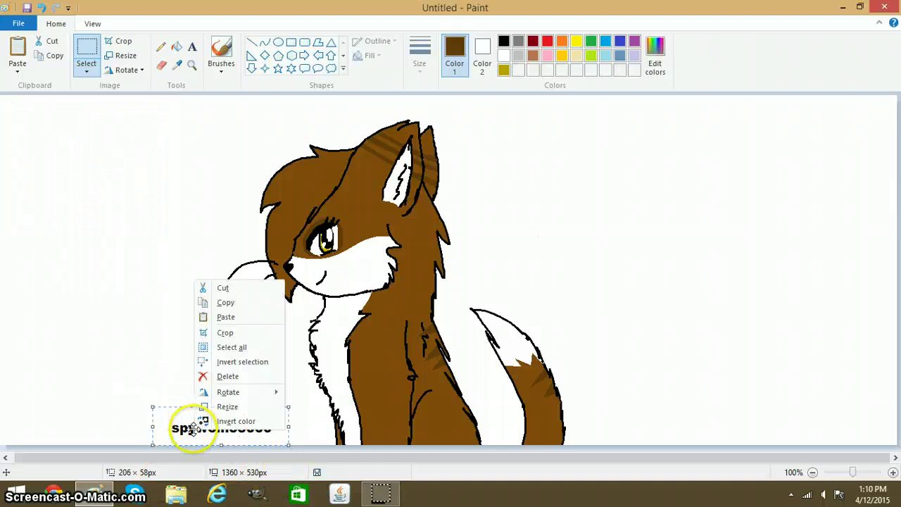
{"action": "left_click", "coordinate": [227, 377]}
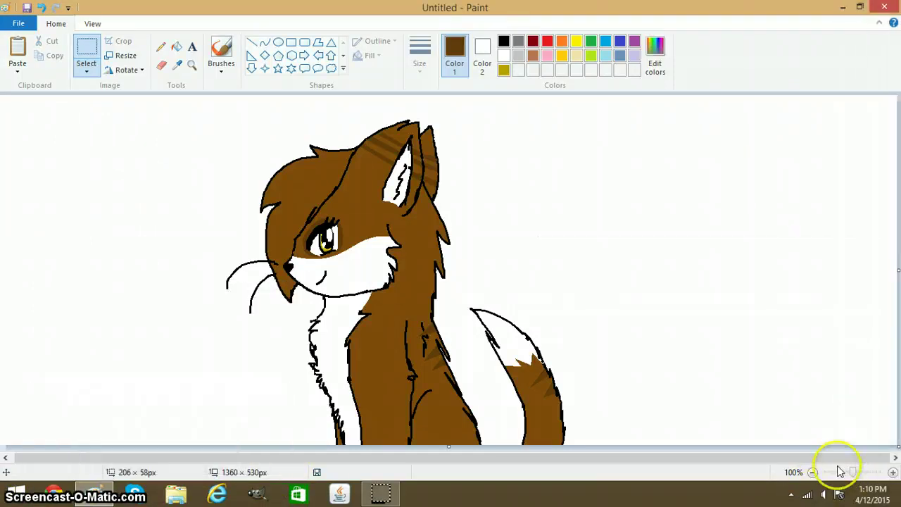
- Close Paint, saving the drawing as Leafpool
{"action": "key", "text": "alt+F4"}
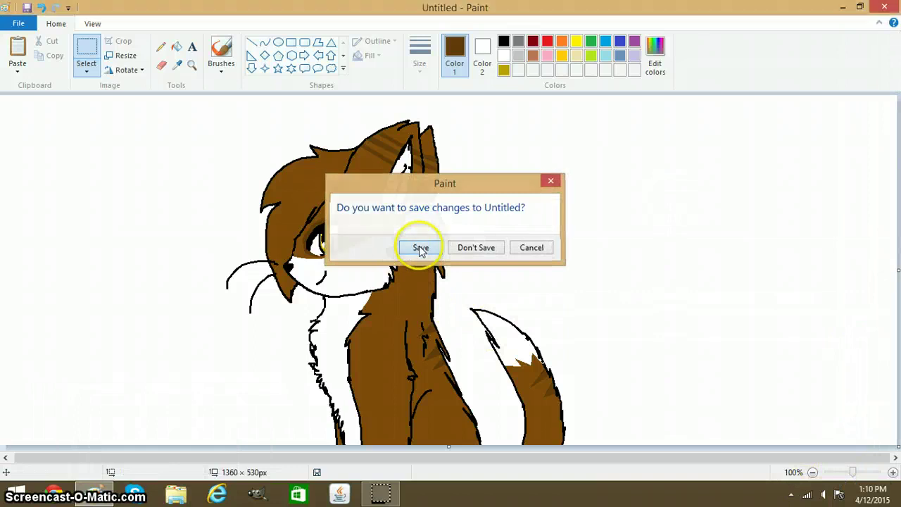
{"action": "left_click", "coordinate": [420, 247]}
{"action": "type", "text": "Leafpool"}
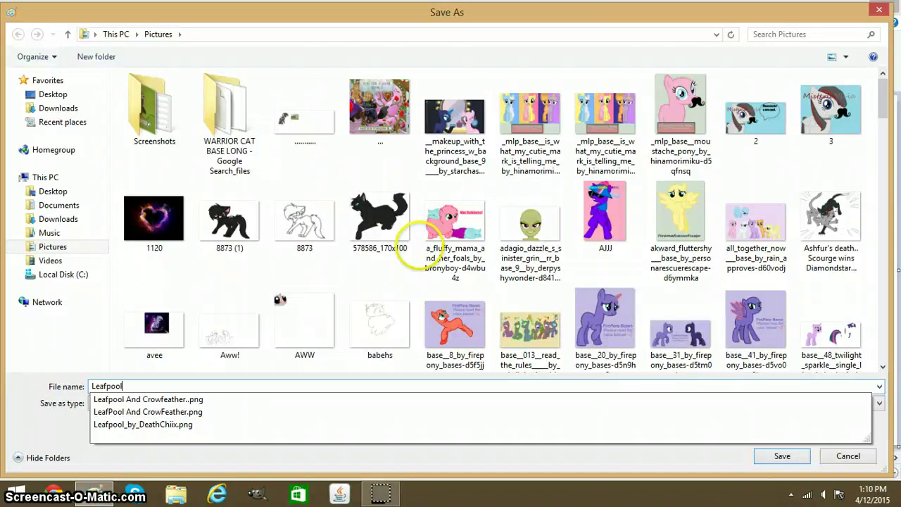
{"action": "key", "text": "Return"}
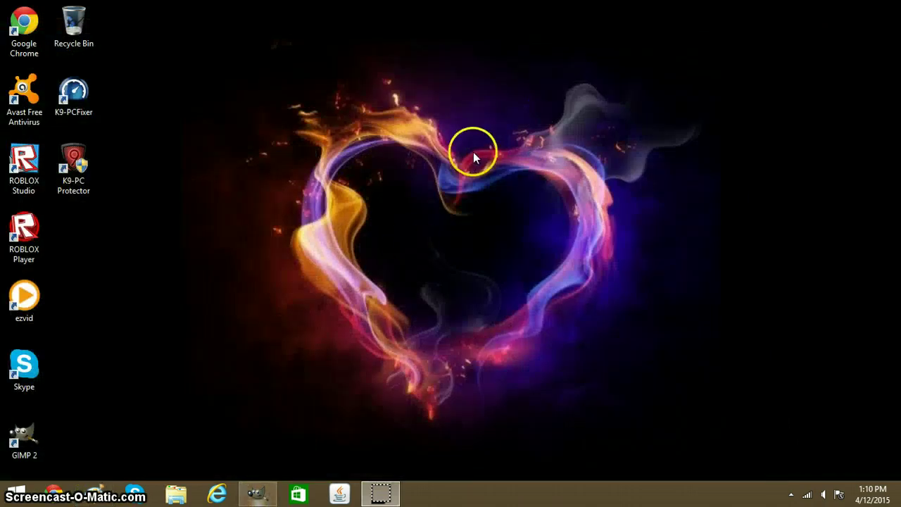
- Bring up GIMP with Leafpool.png and zoom in on the cat's head and forehead
{"action": "left_click", "coordinate": [381, 493]}
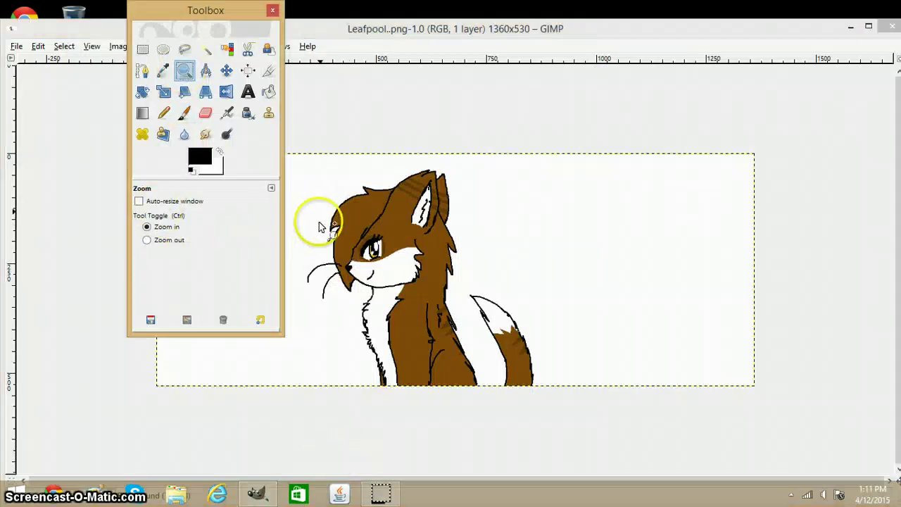
{"action": "left_click", "coordinate": [326, 186]}
{"action": "left_click", "coordinate": [359, 201]}
{"action": "scroll", "coordinate": [345, 216], "scroll_direction": "up", "scroll_amount": 2}
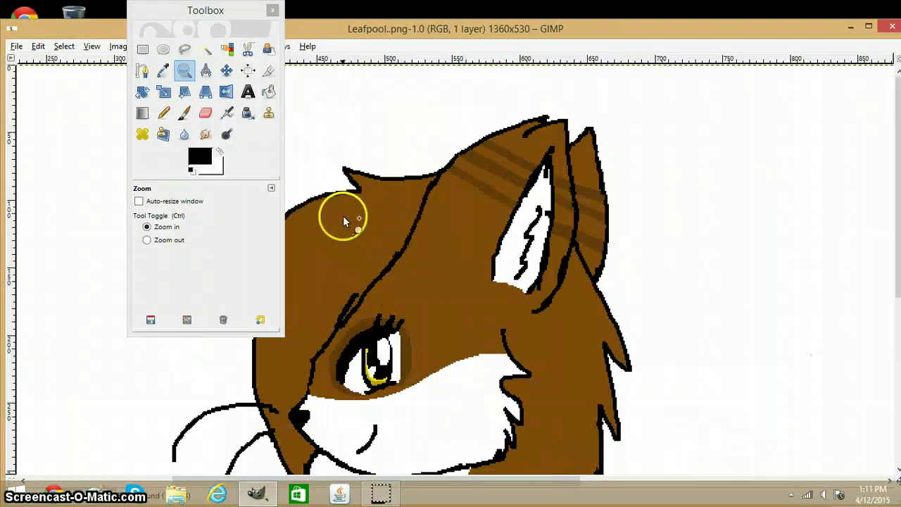
{"action": "left_click", "coordinate": [362, 250]}
{"action": "left_click", "coordinate": [331, 281]}
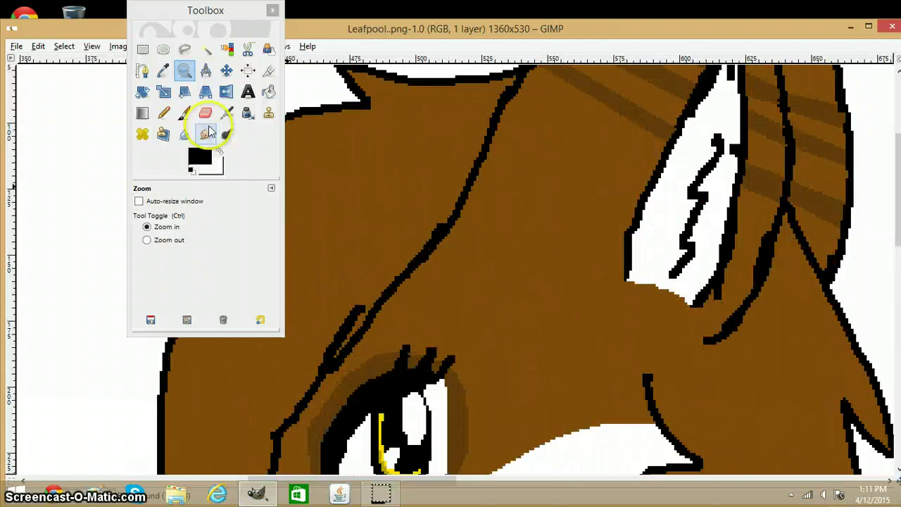
- Sample the brown fur colour from the image and darken it as the foreground colour
{"action": "left_click", "coordinate": [163, 70]}
{"action": "left_click", "coordinate": [338, 236]}
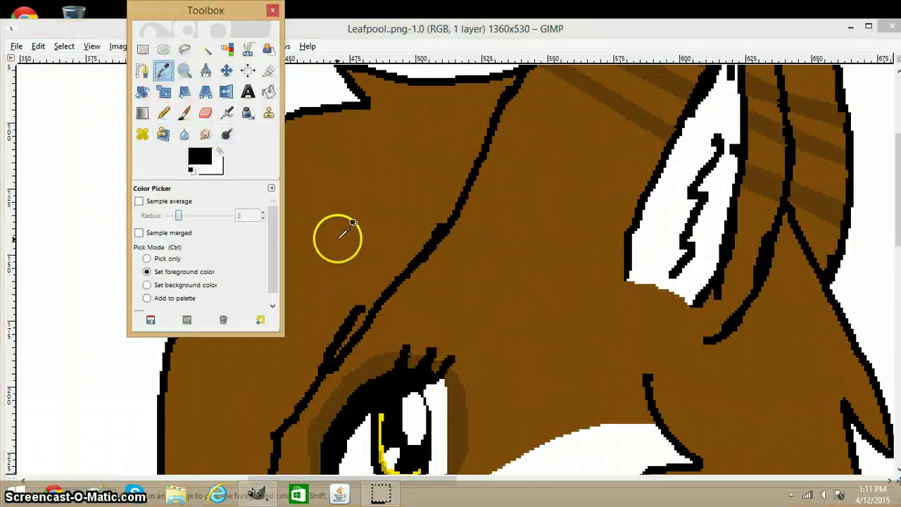
{"action": "left_click", "coordinate": [208, 157]}
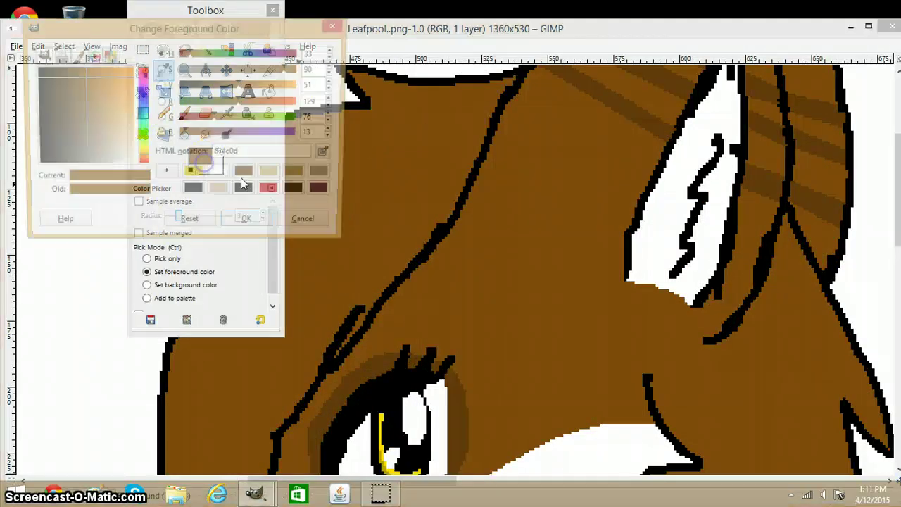
{"action": "left_click_drag", "start_coordinate": [238, 92], "coordinate": [232, 90]}
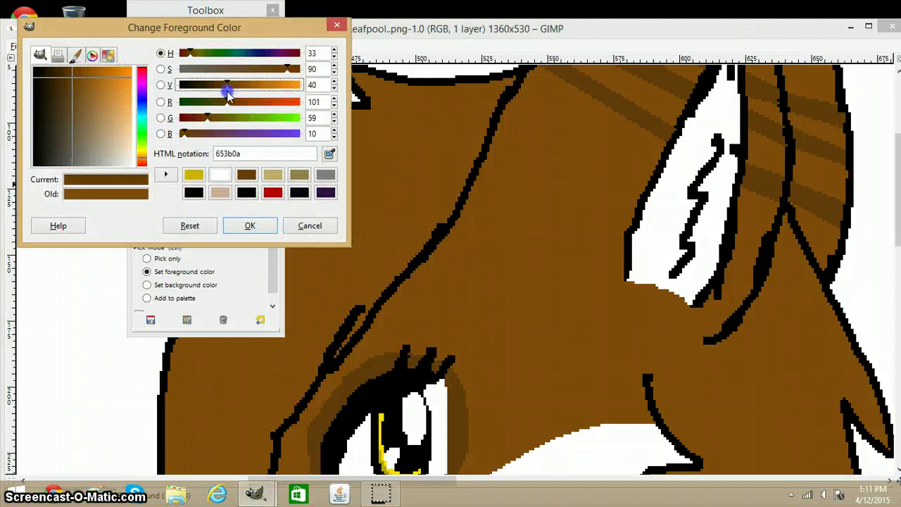
{"action": "left_click", "coordinate": [250, 226]}
- Choose the Airbrush with the Circle (07) brush, moving the tool panel off the face
{"action": "left_click", "coordinate": [226, 112]}
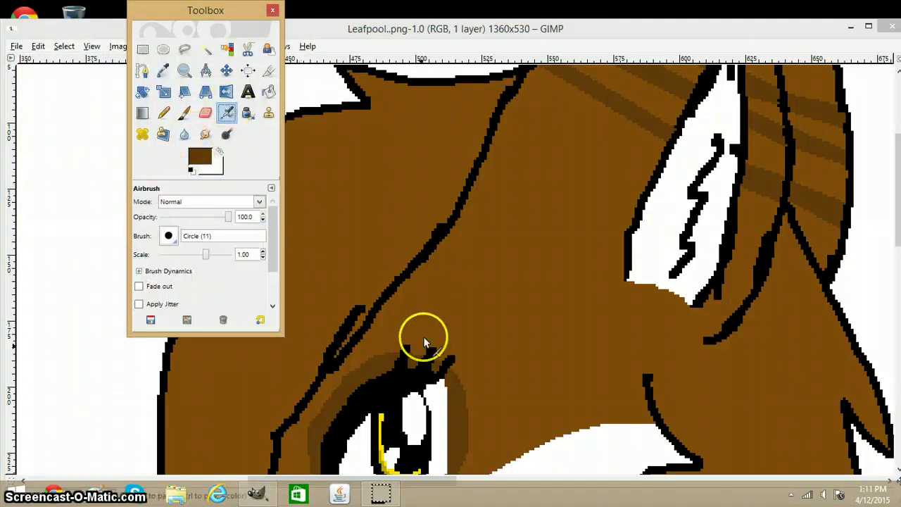
{"action": "scroll", "coordinate": [459, 299], "scroll_direction": "down", "scroll_amount": 3}
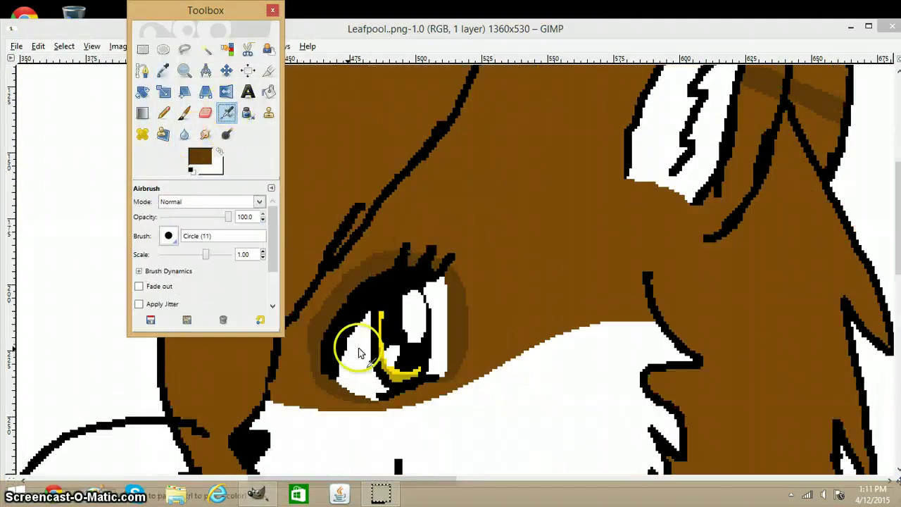
{"action": "left_click_drag", "start_coordinate": [218, 23], "coordinate": [131, 28]}
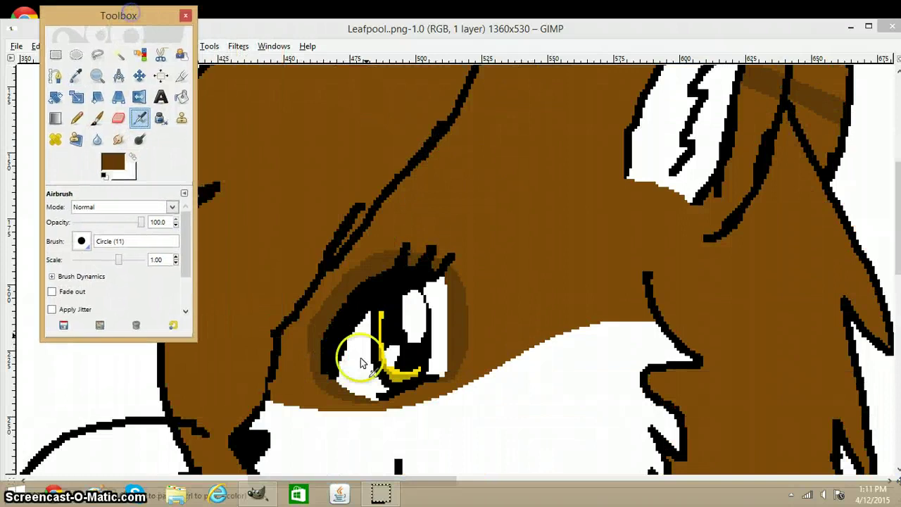
{"action": "left_click", "coordinate": [81, 241]}
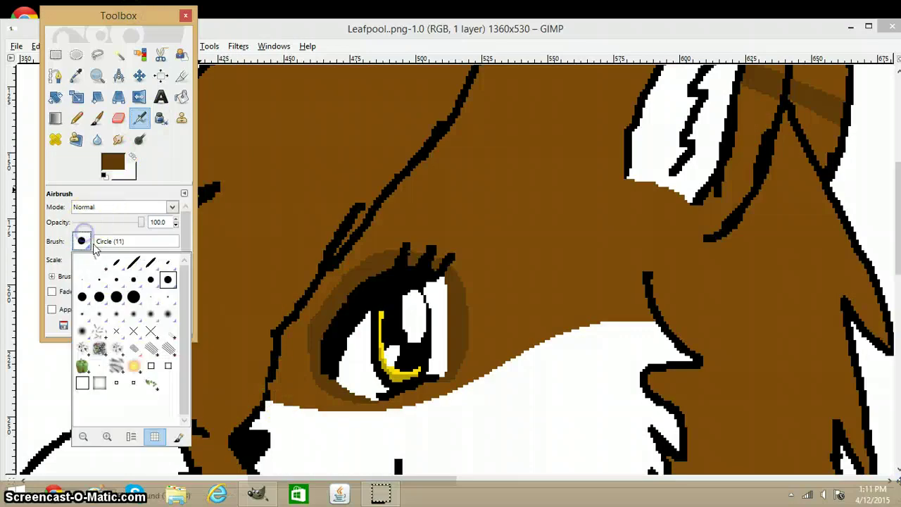
{"action": "left_click", "coordinate": [131, 282]}
- Airbrush dark brown shading around the eye and along the forehead outline, undoing one stray stroke
{"action": "left_click_drag", "start_coordinate": [324, 395], "coordinate": [276, 396]}
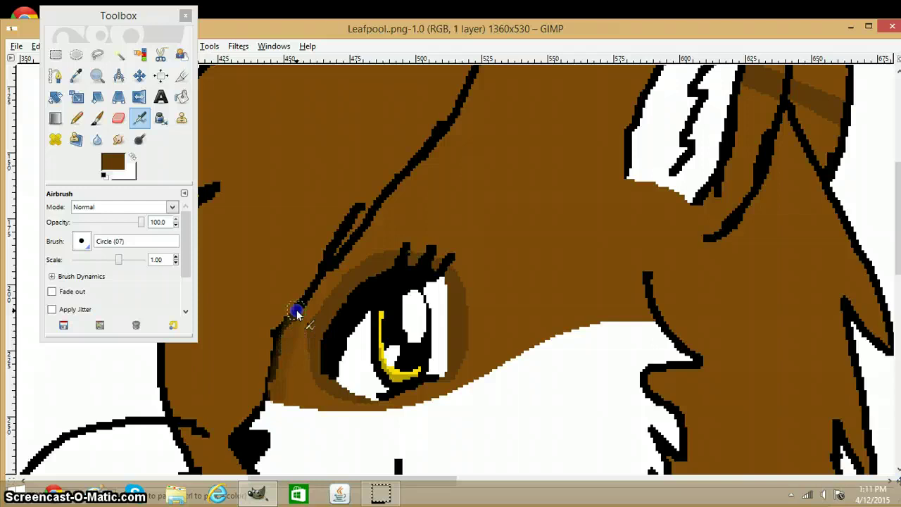
{"action": "scroll", "coordinate": [415, 275], "scroll_direction": "up", "scroll_amount": 3}
{"action": "left_click_drag", "start_coordinate": [419, 266], "coordinate": [431, 260]}
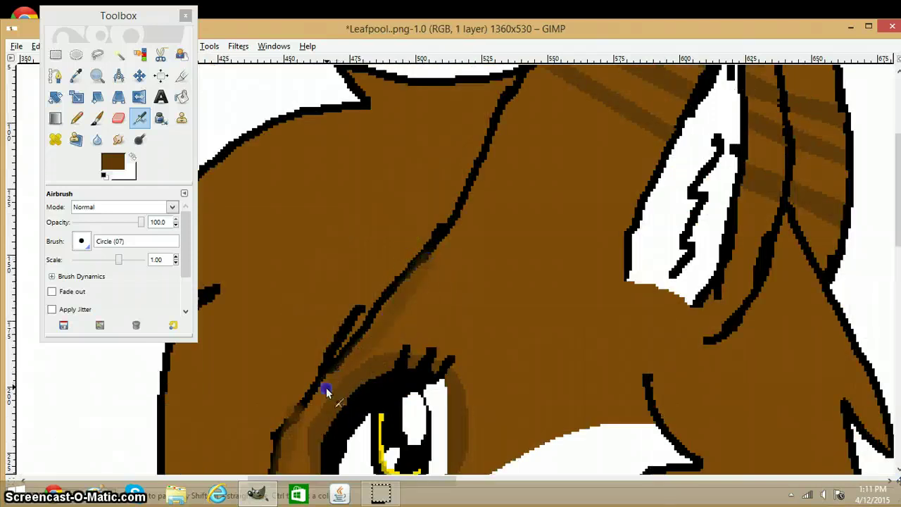
{"action": "key", "text": "ctrl+z"}
{"action": "left_click", "coordinate": [416, 276]}
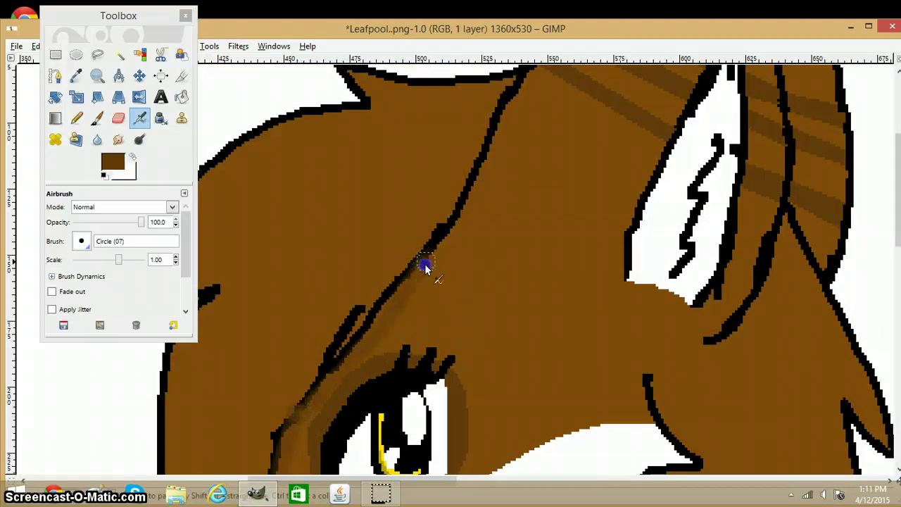
{"action": "left_click_drag", "start_coordinate": [451, 233], "coordinate": [469, 202]}
{"action": "scroll", "coordinate": [443, 257], "scroll_direction": "up", "scroll_amount": 5}
{"action": "left_click", "coordinate": [454, 239]}
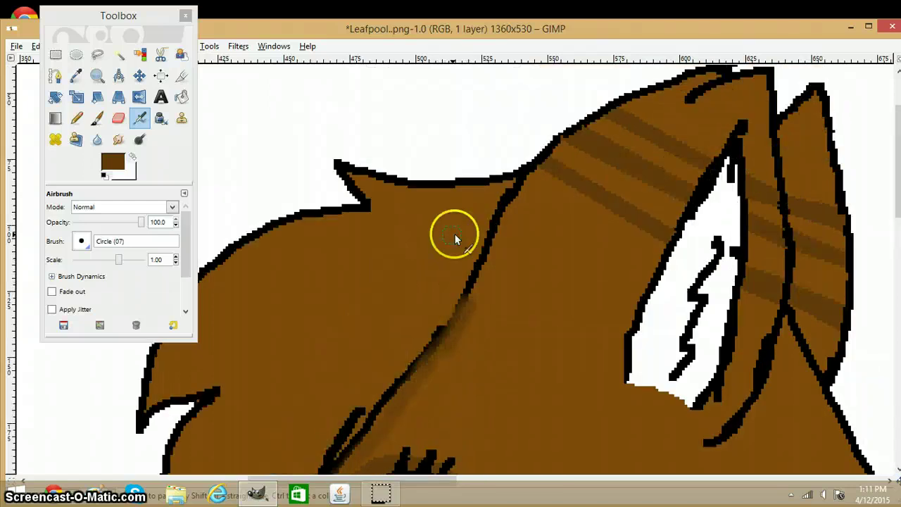
{"action": "scroll", "coordinate": [608, 281], "scroll_direction": "down", "scroll_amount": 10}
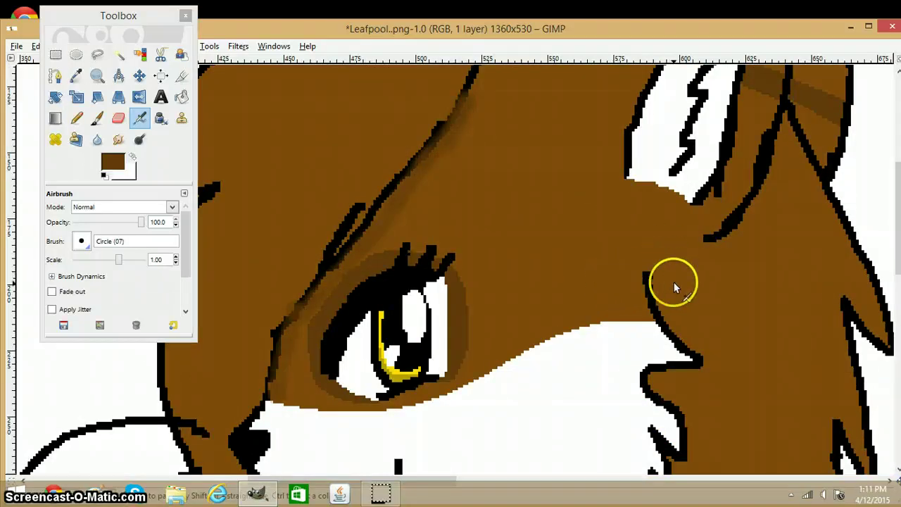
{"action": "scroll", "coordinate": [674, 281], "scroll_direction": "up", "scroll_amount": 5}
- Shade the inner ear tip and the chest and body's left outline in dark brown
{"action": "left_click_drag", "start_coordinate": [708, 299], "coordinate": [724, 278]}
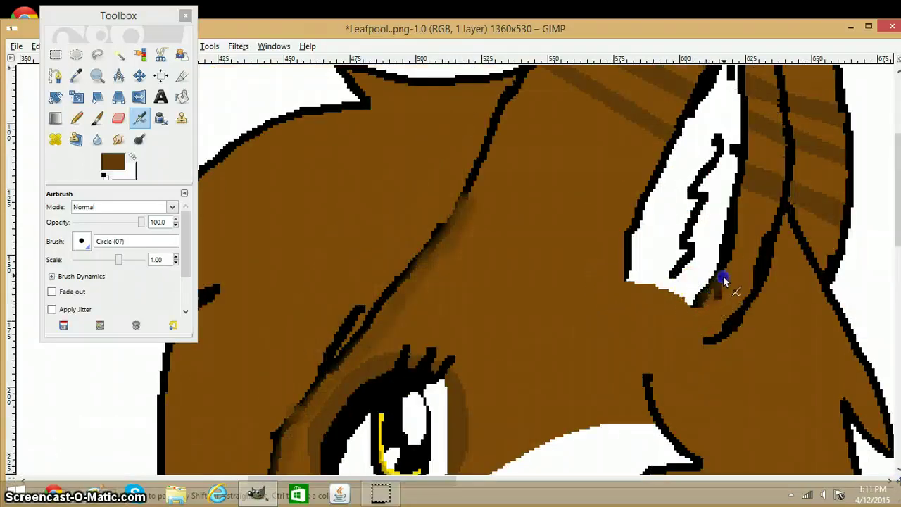
{"action": "scroll", "coordinate": [697, 317], "scroll_direction": "down", "scroll_amount": 3}
{"action": "scroll", "coordinate": [662, 331], "scroll_direction": "down", "scroll_amount": 5}
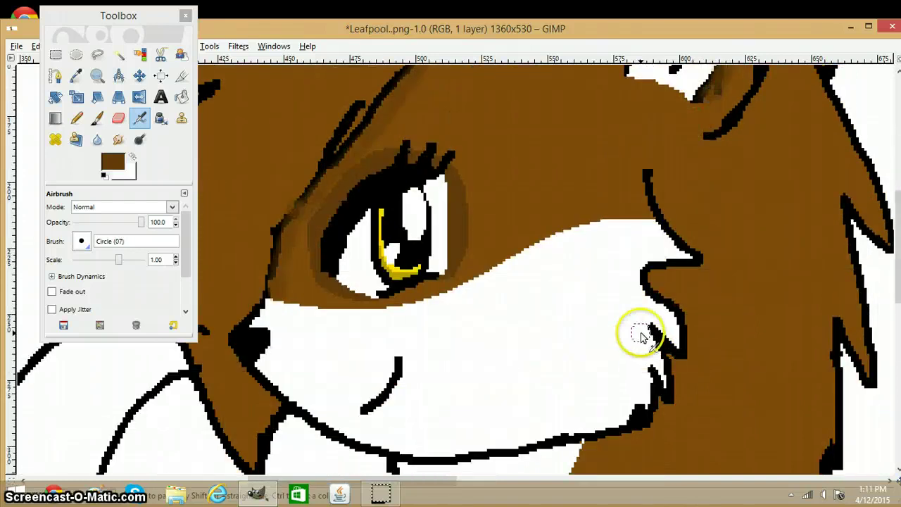
{"action": "scroll", "coordinate": [634, 296], "scroll_direction": "down", "scroll_amount": 8}
{"action": "scroll", "coordinate": [643, 285], "scroll_direction": "down", "scroll_amount": 5}
{"action": "scroll", "coordinate": [631, 289], "scroll_direction": "down", "scroll_amount": 5}
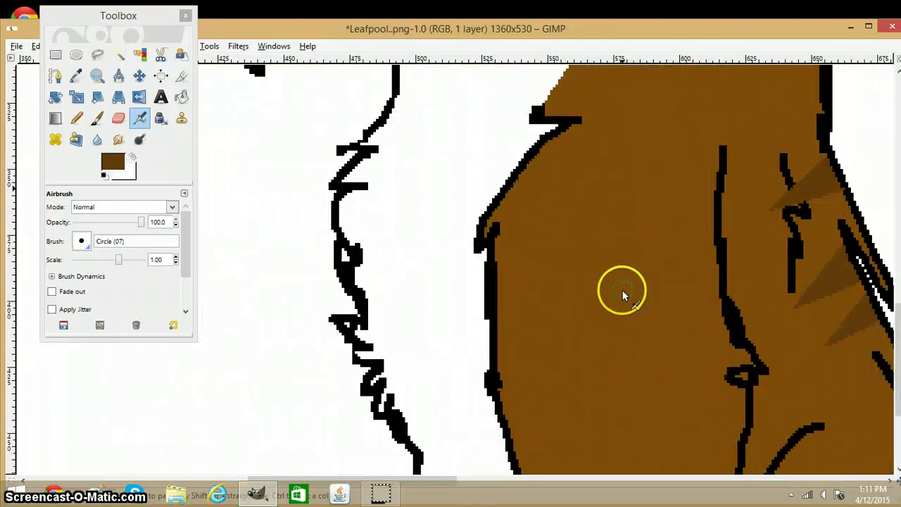
{"action": "left_click", "coordinate": [838, 210]}
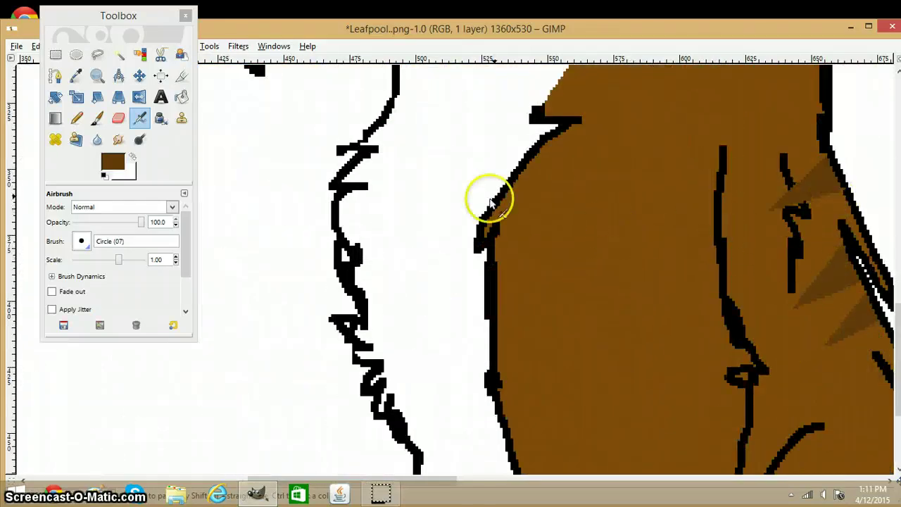
{"action": "left_click_drag", "start_coordinate": [491, 203], "coordinate": [488, 235]}
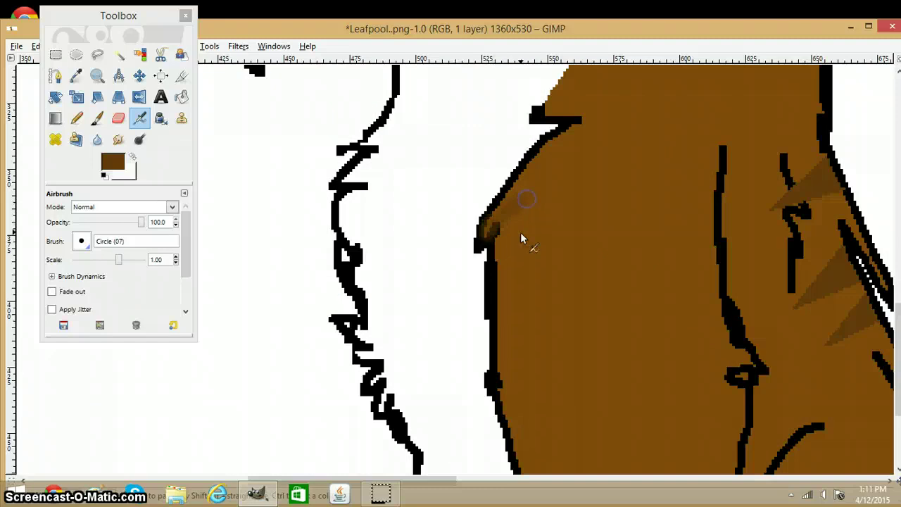
{"action": "scroll", "coordinate": [521, 239], "scroll_direction": "down", "scroll_amount": 5}
{"action": "left_click_drag", "start_coordinate": [502, 154], "coordinate": [501, 212]}
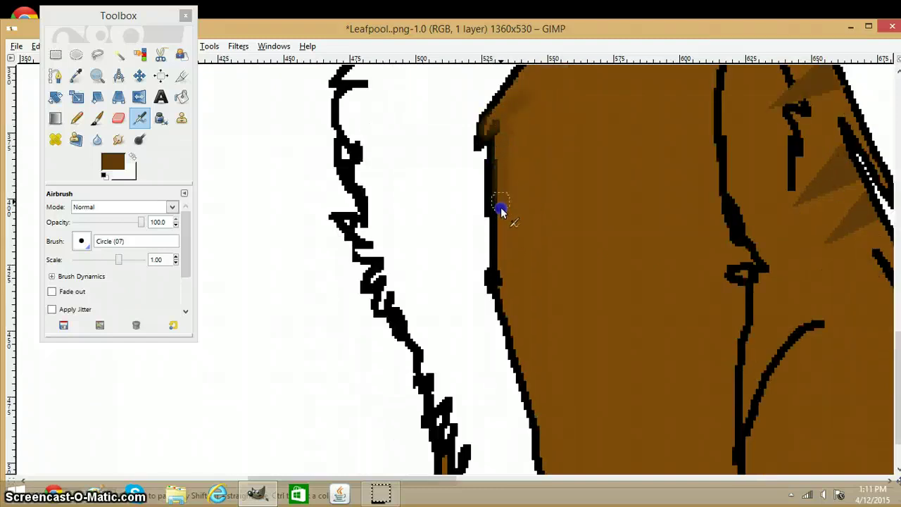
{"action": "scroll", "coordinate": [517, 260], "scroll_direction": "down", "scroll_amount": 3}
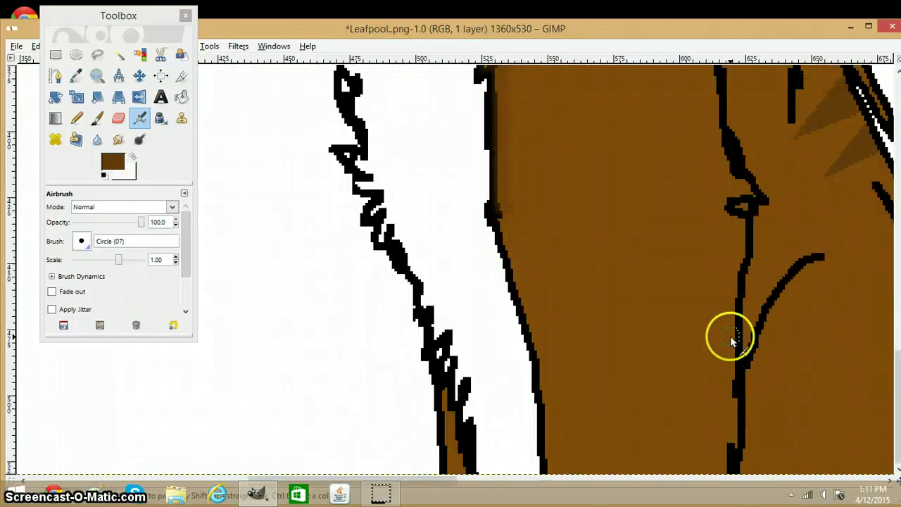
{"action": "scroll", "coordinate": [733, 394], "scroll_direction": "up", "scroll_amount": 10}
{"action": "scroll", "coordinate": [739, 454], "scroll_direction": "down", "scroll_amount": 7}
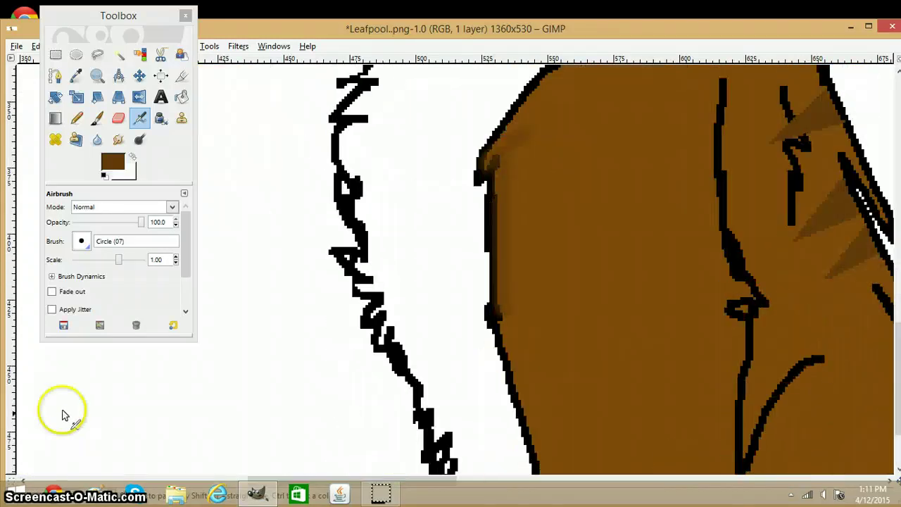
- Maximize the image window and scroll back up to the ear
{"action": "left_click", "coordinate": [872, 27]}
{"action": "left_click_drag", "start_coordinate": [394, 457], "coordinate": [451, 458]}
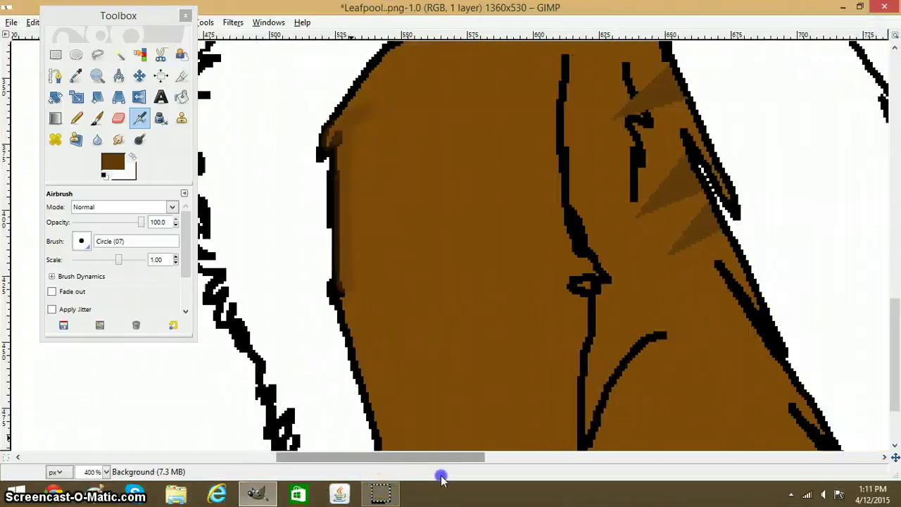
{"action": "scroll", "coordinate": [502, 359], "scroll_direction": "down", "scroll_amount": 3}
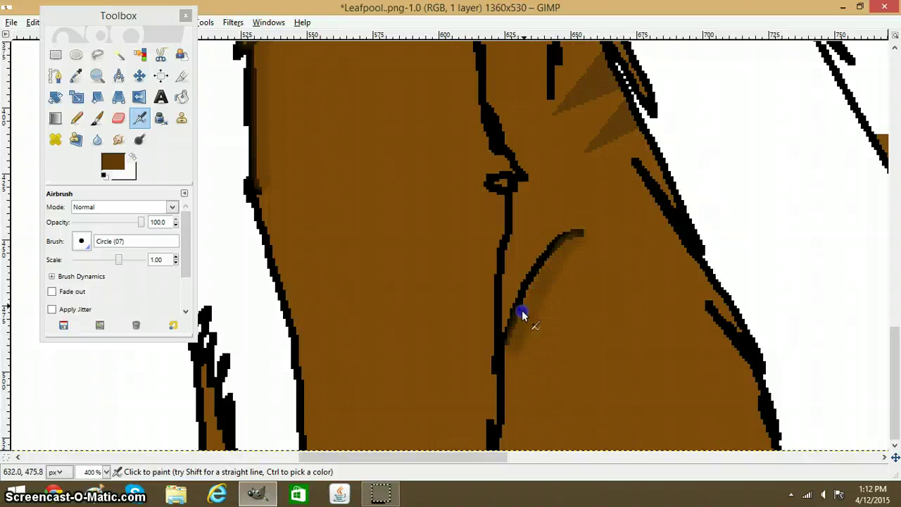
{"action": "scroll", "coordinate": [553, 276], "scroll_direction": "up", "scroll_amount": 5}
{"action": "scroll", "coordinate": [553, 280], "scroll_direction": "up", "scroll_amount": 5}
{"action": "scroll", "coordinate": [552, 282], "scroll_direction": "up", "scroll_amount": 5}
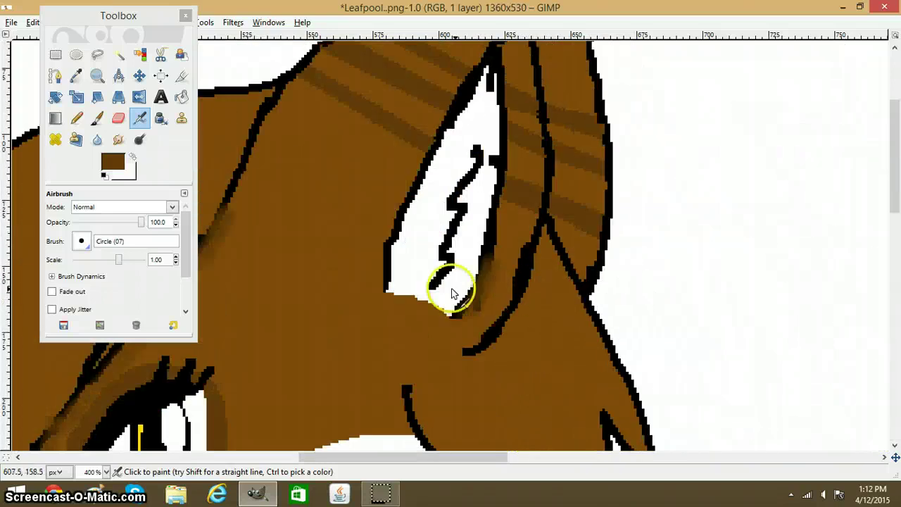
{"action": "scroll", "coordinate": [437, 282], "scroll_direction": "up", "scroll_amount": 2}
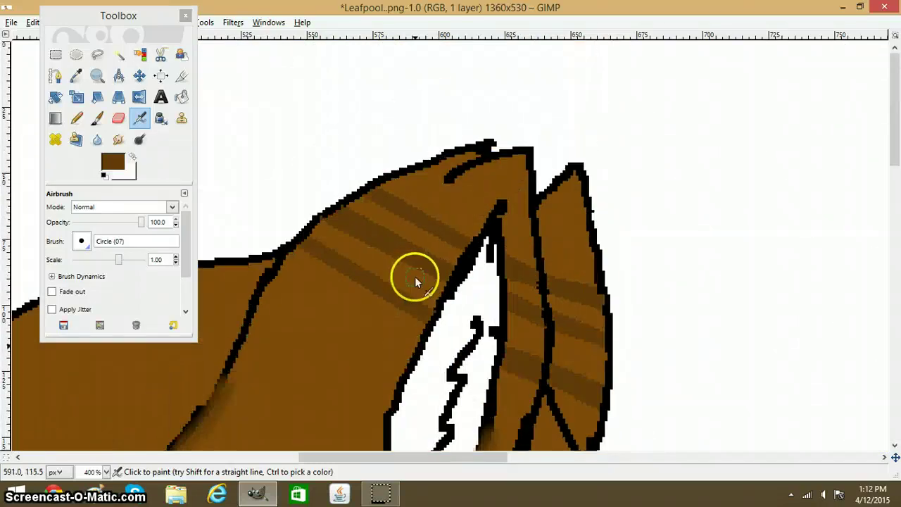
- Set the foreground colour to white and move the panels to clear the cat's face
{"action": "left_click", "coordinate": [111, 162]}
{"action": "left_click_drag", "start_coordinate": [237, 86], "coordinate": [291, 85]}
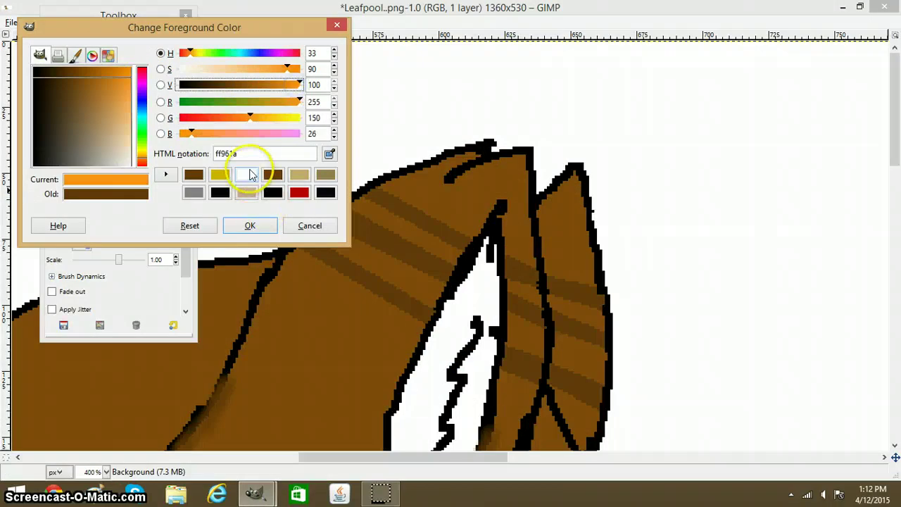
{"action": "left_click", "coordinate": [247, 175]}
{"action": "left_click", "coordinate": [251, 226]}
{"action": "left_click_drag", "start_coordinate": [149, 35], "coordinate": [516, 101]}
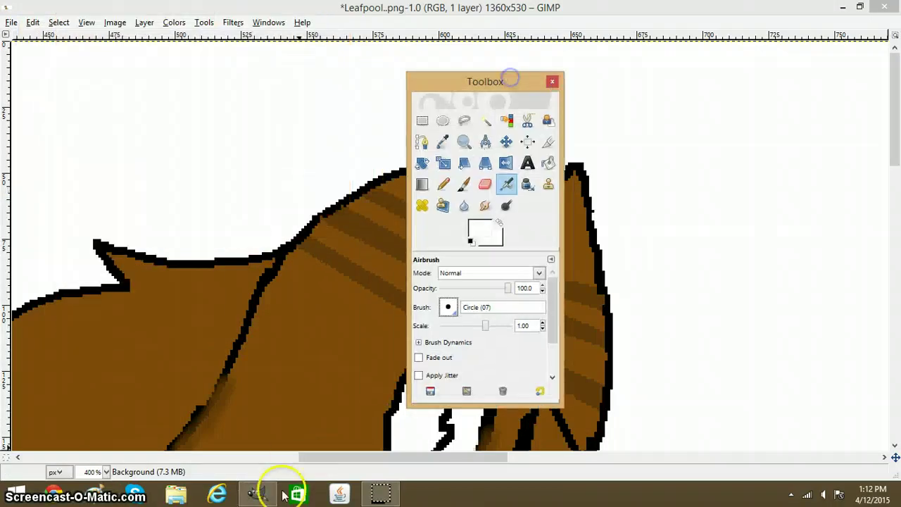
{"action": "scroll", "coordinate": [362, 437], "scroll_direction": "down", "scroll_amount": 3}
{"action": "scroll", "coordinate": [362, 437], "scroll_direction": "right", "scroll_amount": 2}
{"action": "left_click_drag", "start_coordinate": [425, 459], "coordinate": [352, 458]}
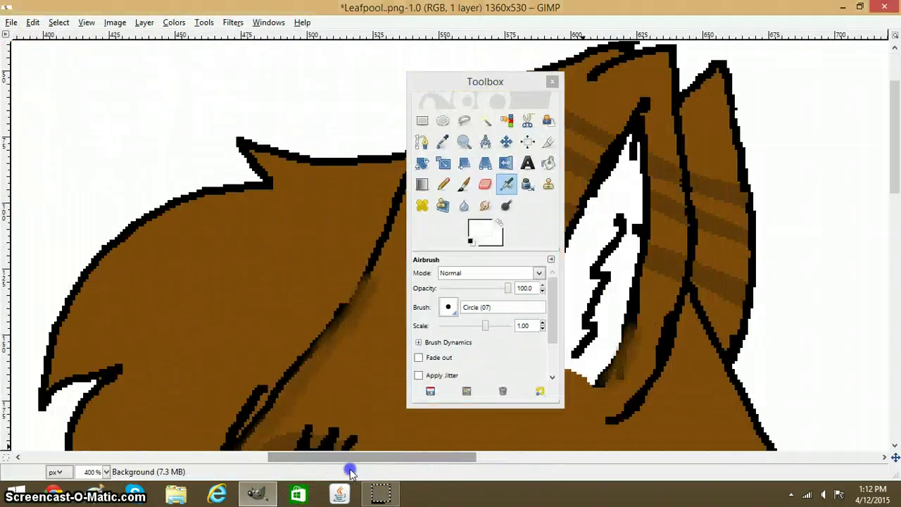
{"action": "scroll", "coordinate": [308, 373], "scroll_direction": "down", "scroll_amount": 5}
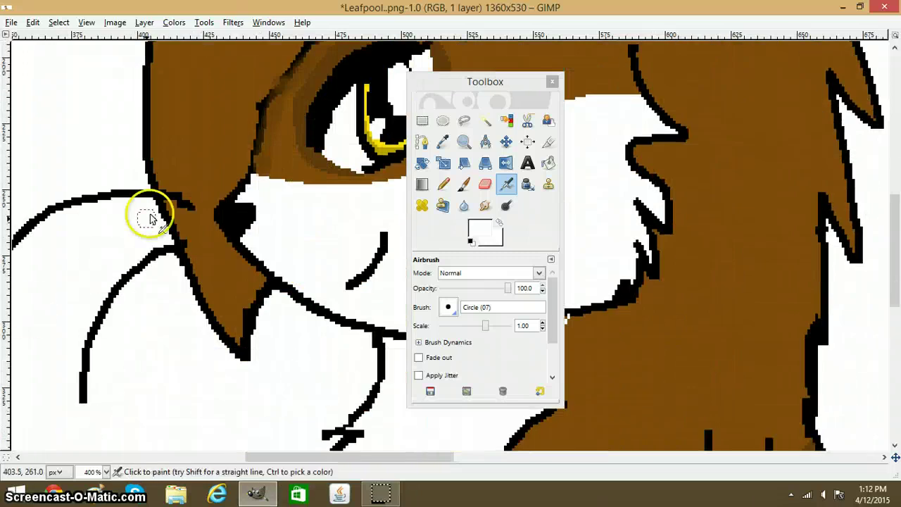
{"action": "left_click_drag", "start_coordinate": [496, 99], "coordinate": [187, 26]}
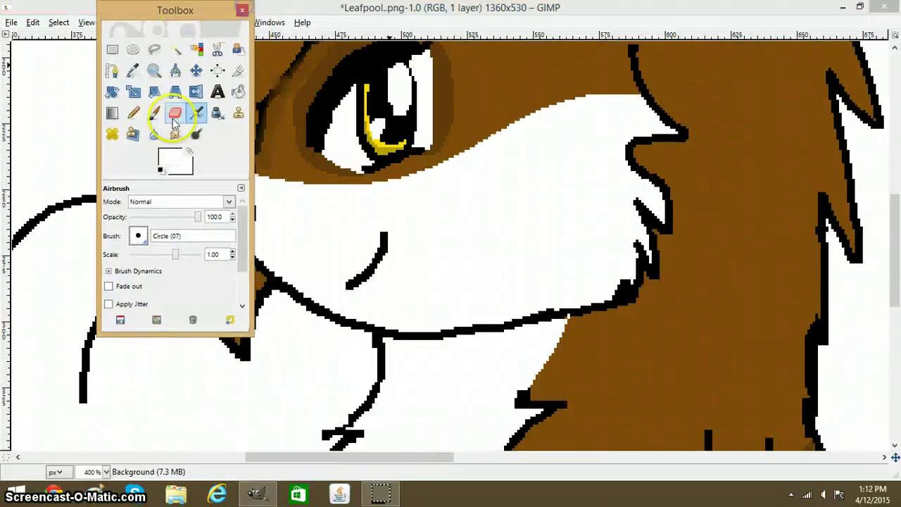
- Reset colours and set the foreground to light grey e2e2e2, moving the Toolbox aside
{"action": "left_click", "coordinate": [160, 170]}
{"action": "left_click", "coordinate": [169, 157]}
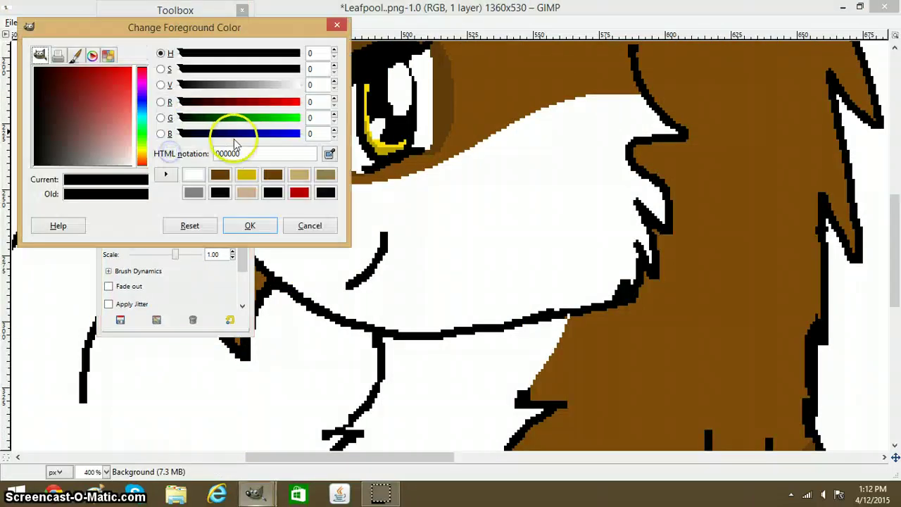
{"action": "left_click_drag", "start_coordinate": [247, 88], "coordinate": [277, 95]}
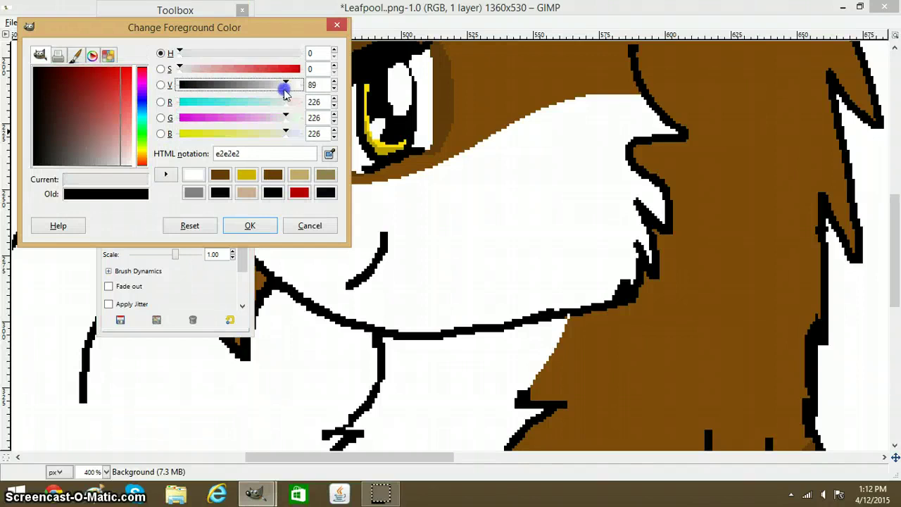
{"action": "left_click", "coordinate": [250, 225]}
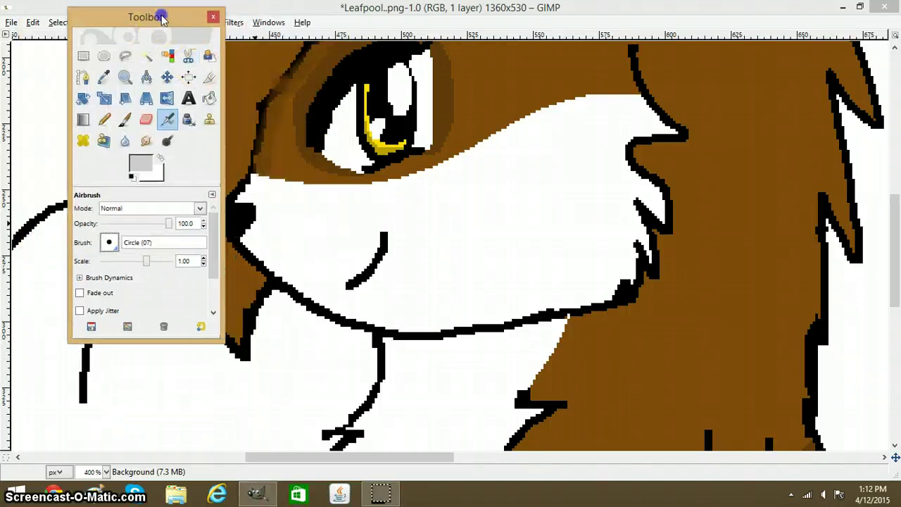
{"action": "left_click_drag", "start_coordinate": [196, 9], "coordinate": [115, 20]}
- Try the Circle (05) brush, then settle on Circle (07) for the airbrush
{"action": "left_click", "coordinate": [56, 245]}
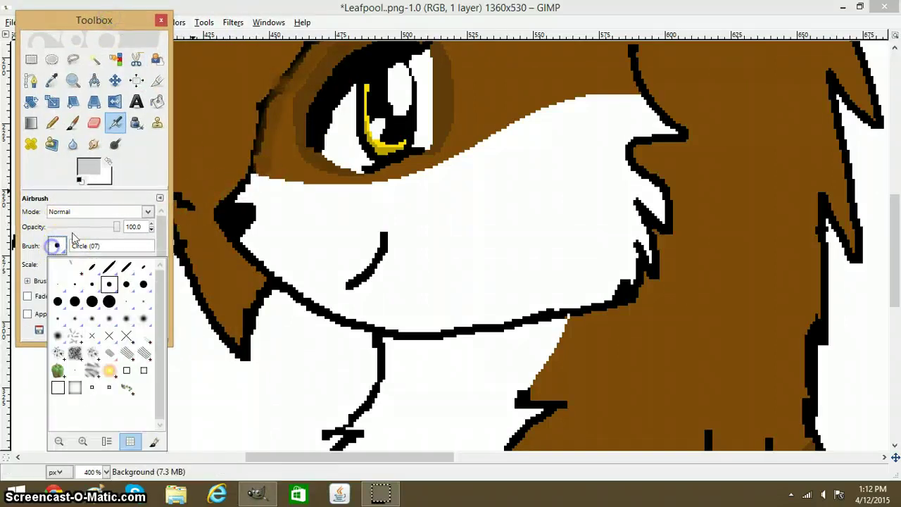
{"action": "left_click", "coordinate": [85, 283]}
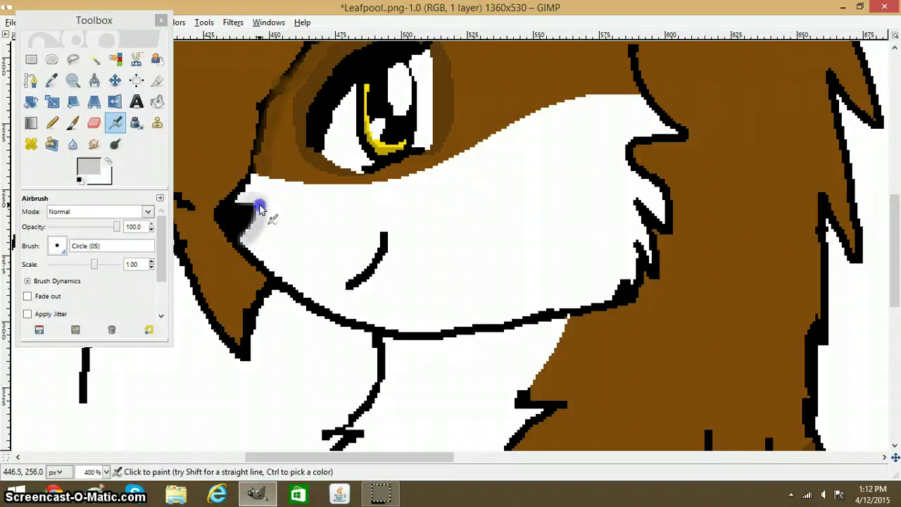
{"action": "left_click", "coordinate": [59, 246]}
{"action": "left_click", "coordinate": [109, 284]}
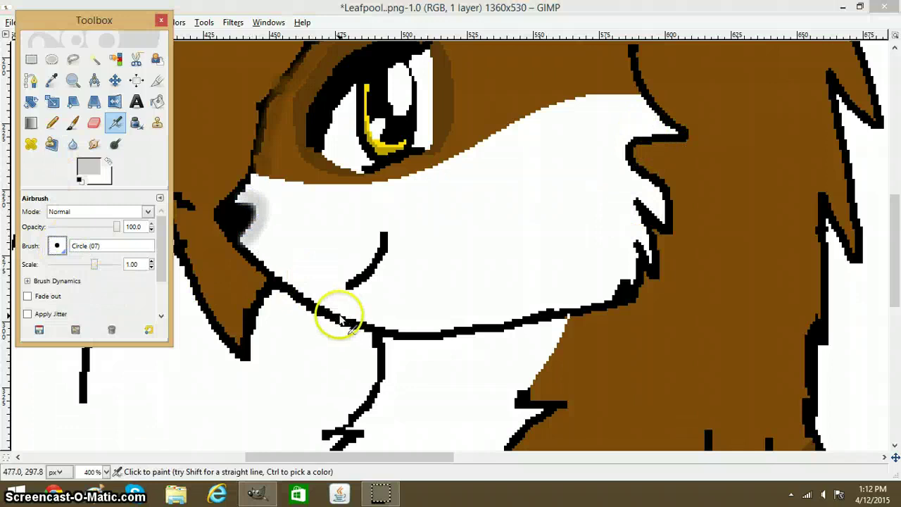
- Airbrush grey along the smile line, lower cheek, muzzle bottom and fur edge below the eye
{"action": "left_click_drag", "start_coordinate": [356, 295], "coordinate": [390, 245]}
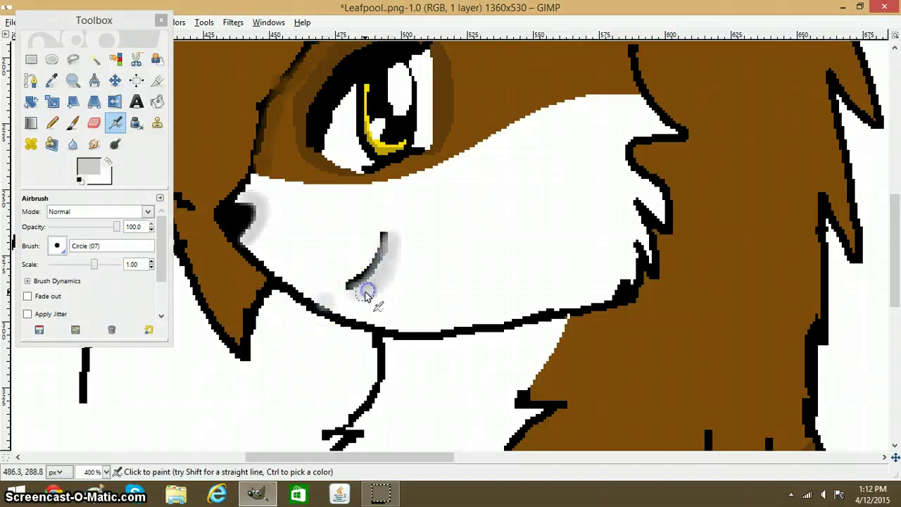
{"action": "left_click", "coordinate": [400, 323]}
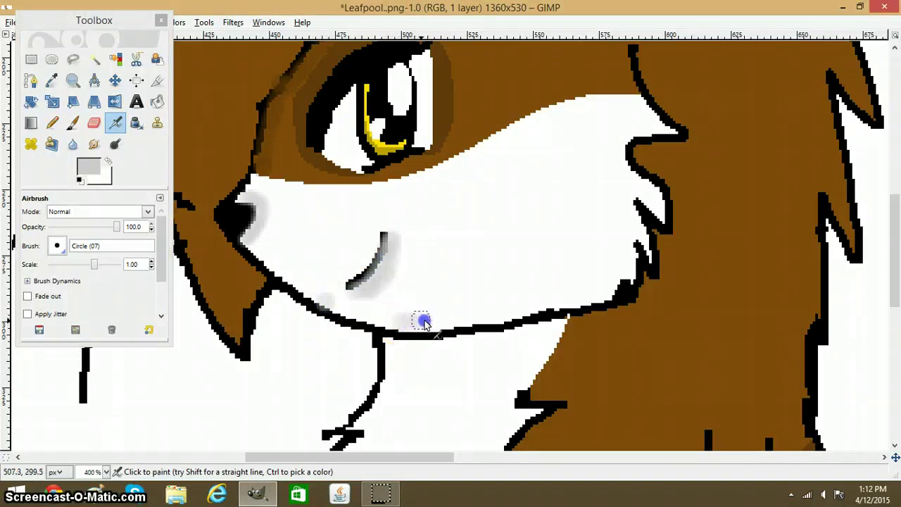
{"action": "left_click_drag", "start_coordinate": [447, 321], "coordinate": [407, 322]}
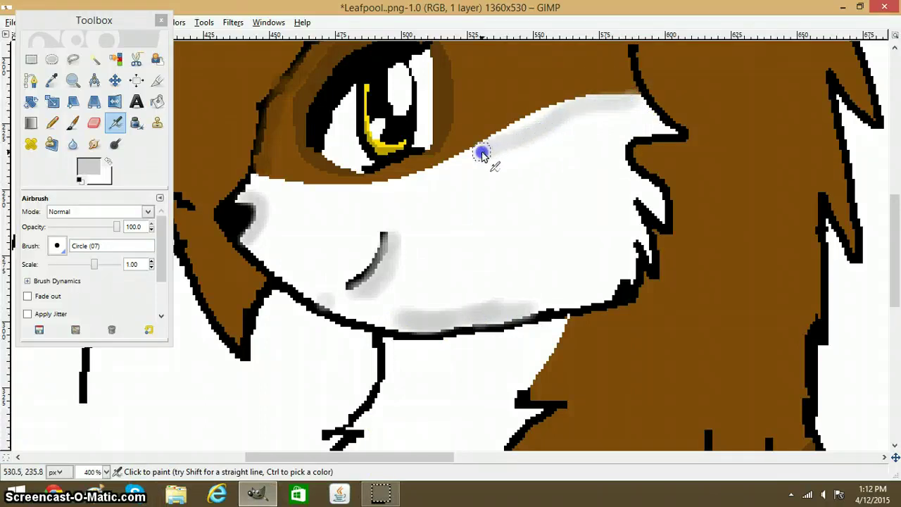
{"action": "left_click_drag", "start_coordinate": [481, 154], "coordinate": [548, 116]}
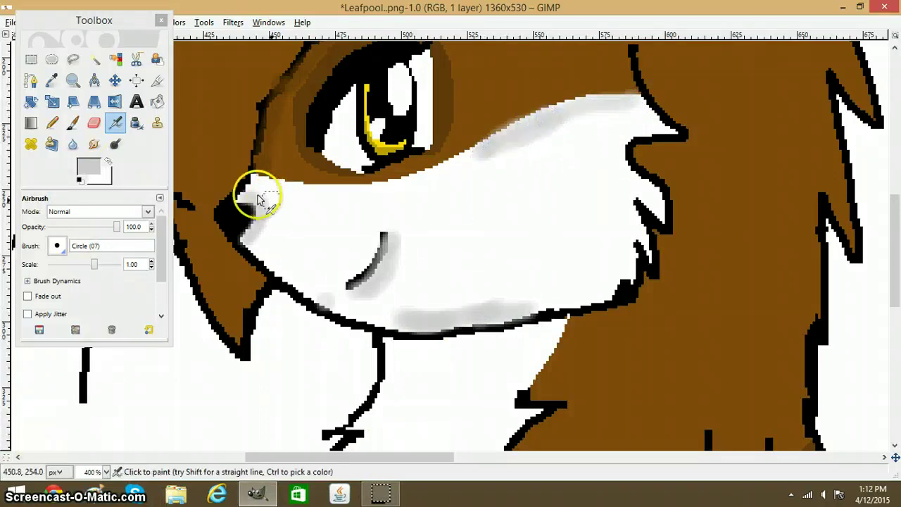
- Select the Eraser tool and scroll up over the image
{"action": "left_click", "coordinate": [94, 123]}
{"action": "scroll", "coordinate": [507, 211], "scroll_direction": "up", "scroll_amount": 5}
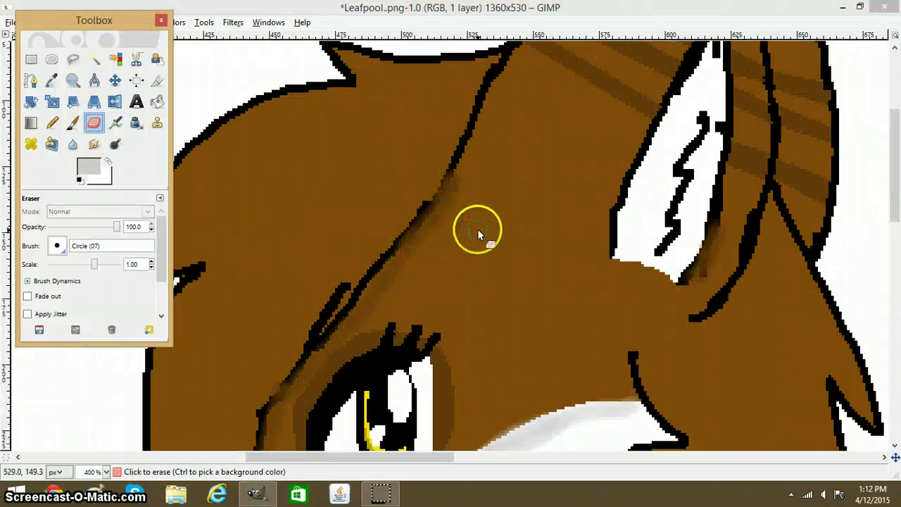
{"action": "scroll", "coordinate": [481, 238], "scroll_direction": "up", "scroll_amount": 2}
{"action": "scroll", "coordinate": [483, 242], "scroll_direction": "up", "scroll_amount": 3}
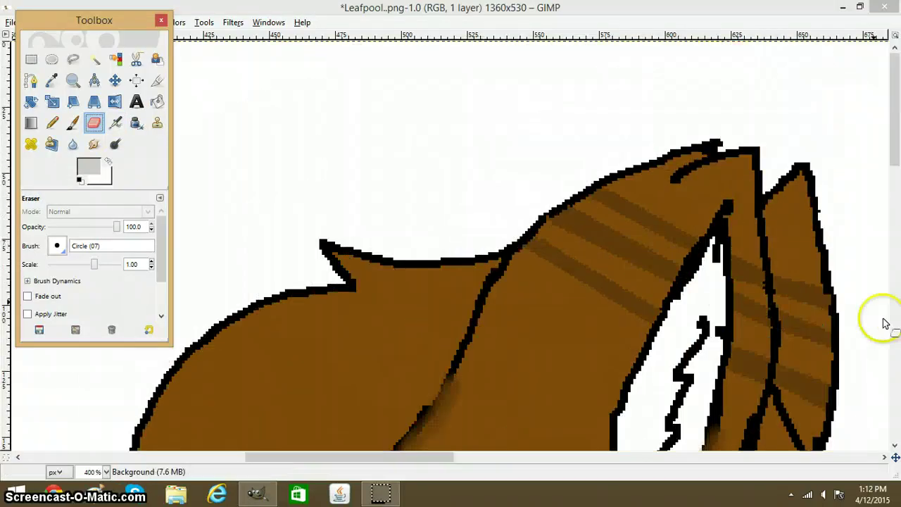
- Zoom out with the Zoom tool until the whole cat shows at 100%, then open the system quick options
{"action": "left_click", "coordinate": [74, 80]}
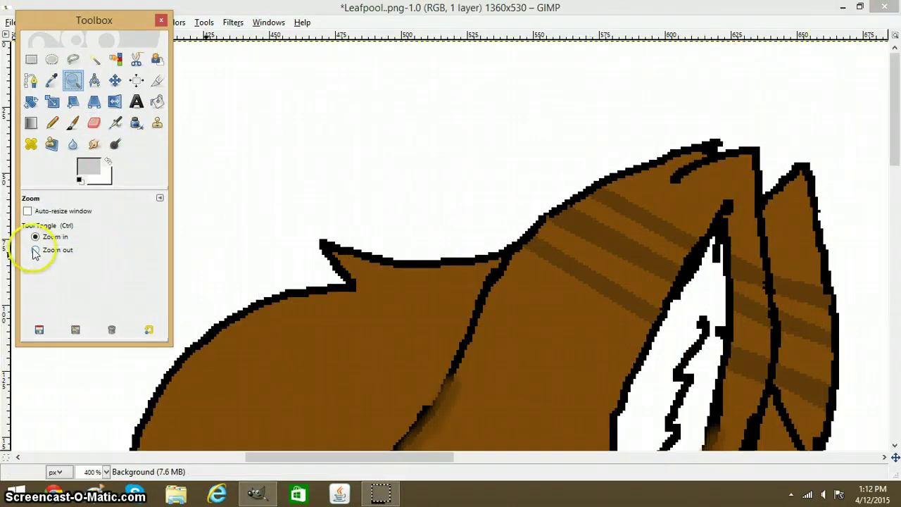
{"action": "left_click", "coordinate": [316, 381]}
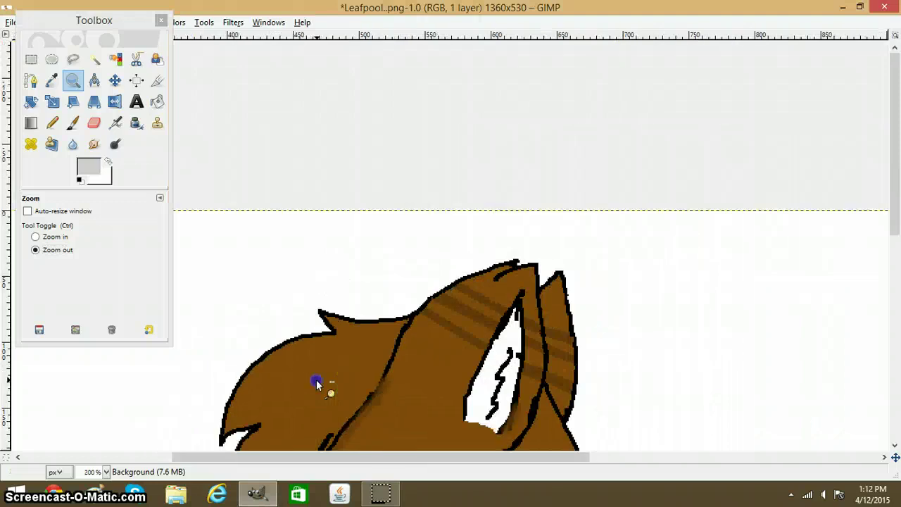
{"action": "left_click", "coordinate": [317, 381]}
{"action": "left_click", "coordinate": [325, 384]}
{"action": "left_click", "coordinate": [310, 291]}
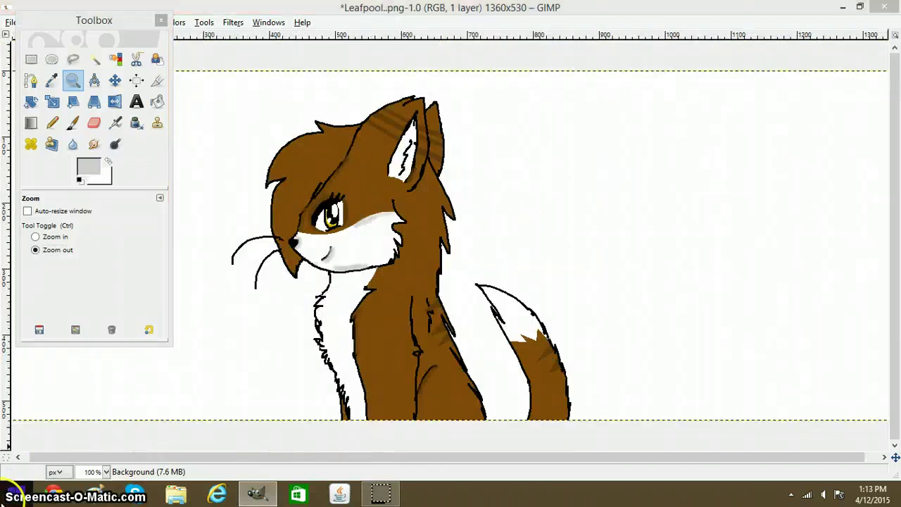
{"action": "right_click", "coordinate": [16, 495]}
{"action": "left_click", "coordinate": [35, 443]}
{"action": "type", "text": "th"}
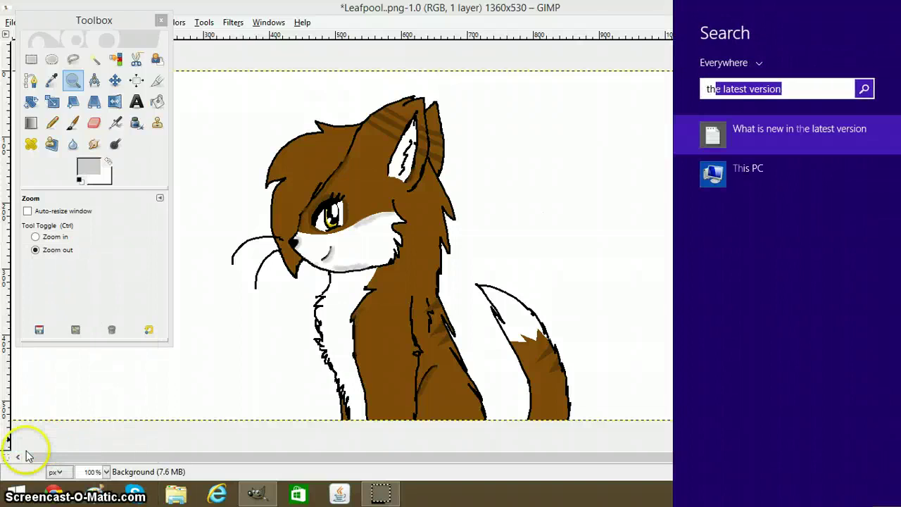
{"action": "type", "text": "ats all for to"}
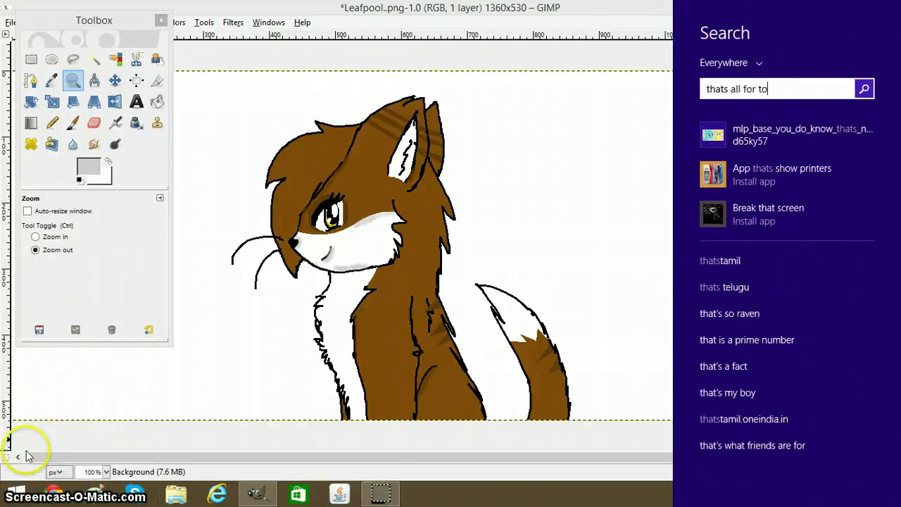
{"action": "type", "text": "day."}
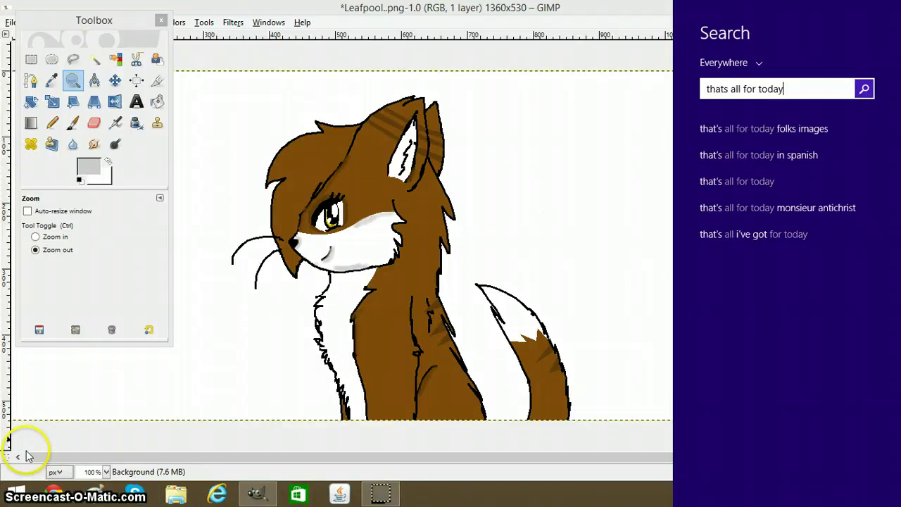
{"action": "key", "text": "BackSpace"}
{"action": "key", "text": "BackSpace"}
{"action": "type", "text": "bye"}
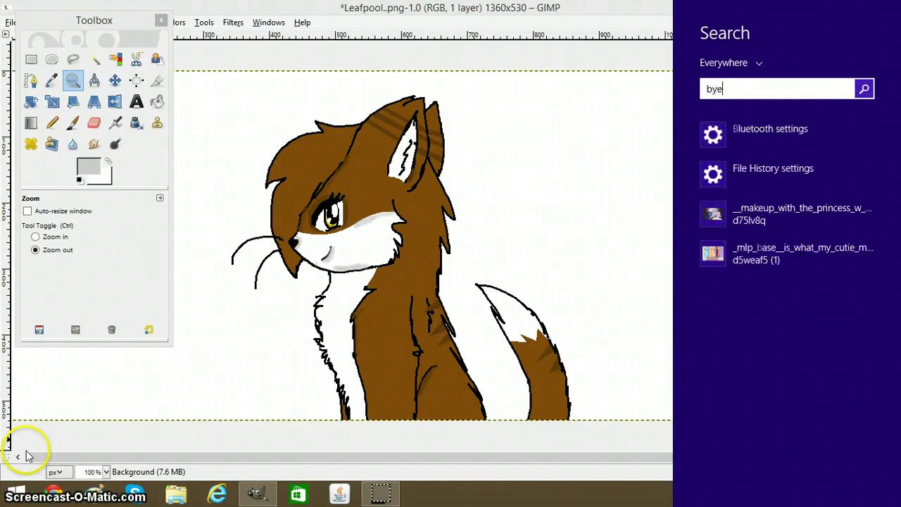
{"action": "type", "text": " jamme"}
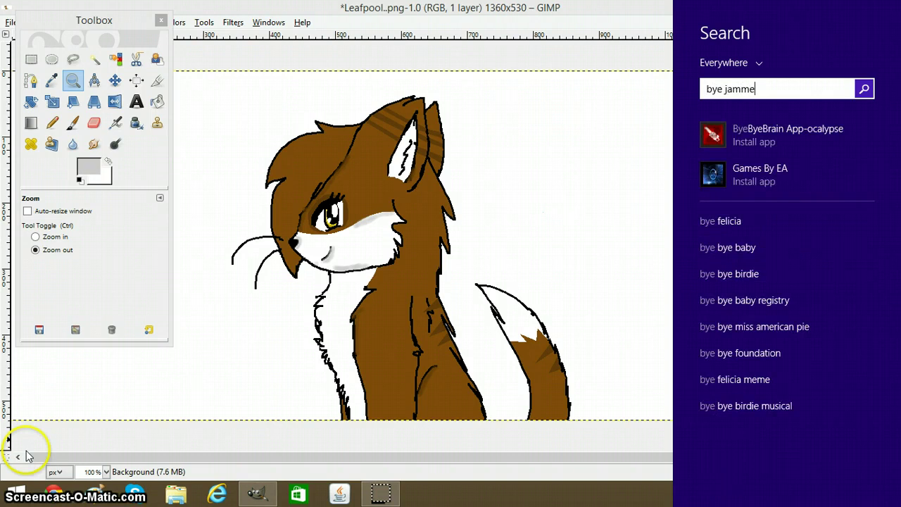
{"action": "type", "text": "rs!"}
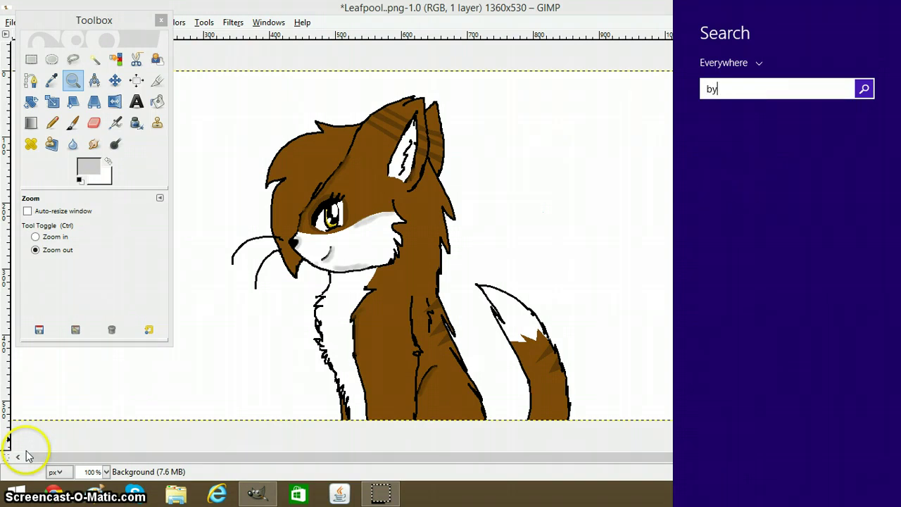
{"action": "key", "text": "BackSpace"}
{"action": "key", "text": "BackSpace"}
{"action": "left_click", "coordinate": [378, 496]}
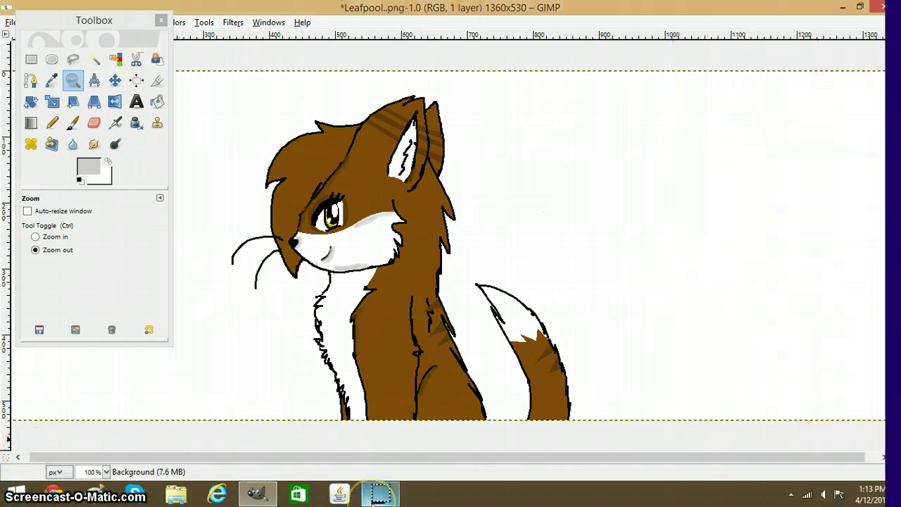